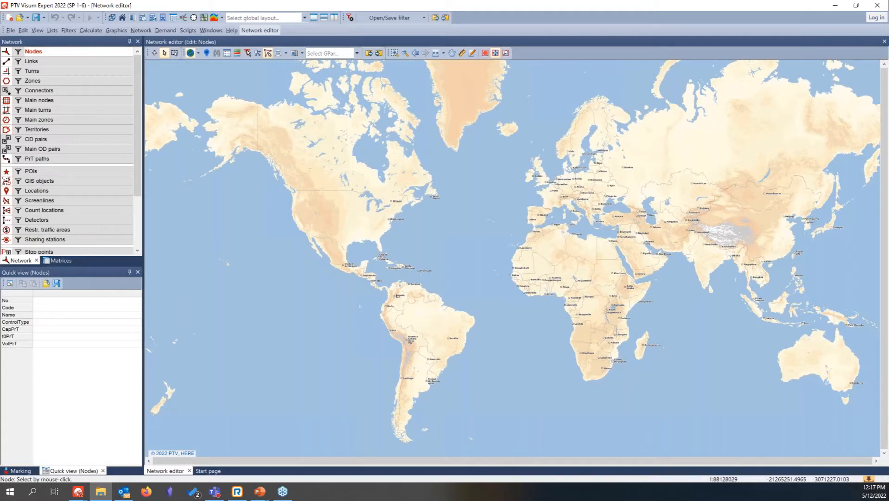
Step: Load the Austin Texas - medium.vistro network file and dismiss the ICA calculation error messages
{"action": "left_click_drag", "start_coordinate": [161, 252], "coordinate": [373, 244]}
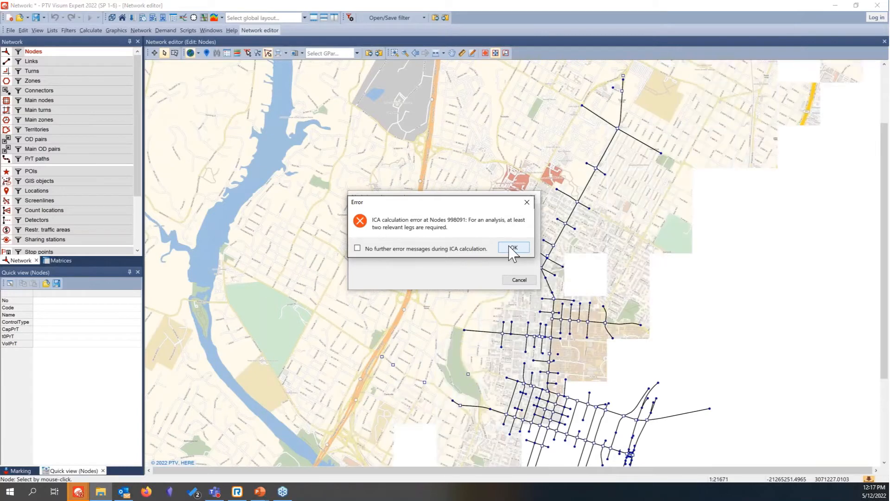
{"action": "left_click", "coordinate": [511, 247]}
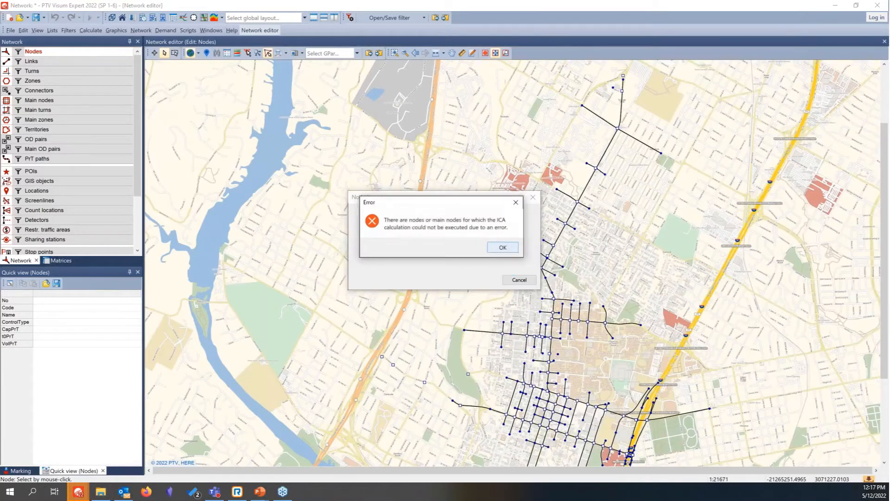
{"action": "left_click", "coordinate": [505, 248]}
{"action": "left_click", "coordinate": [505, 261]}
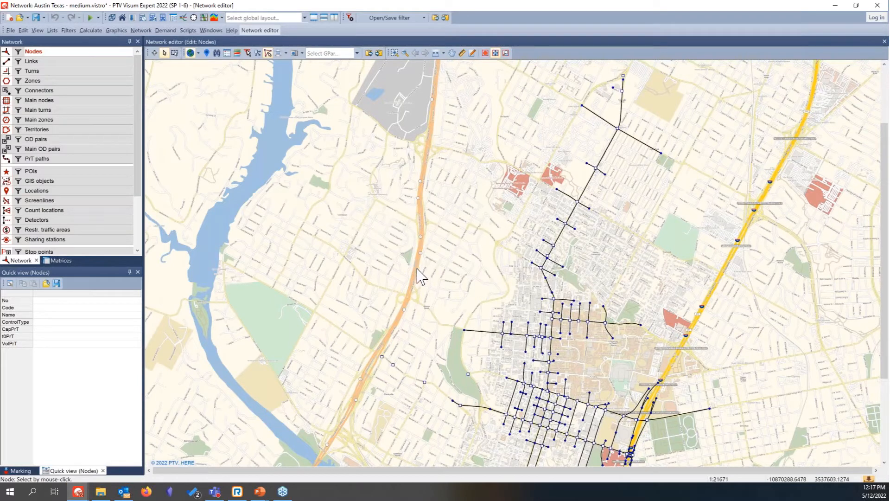
Step: Load a graphic parameters file onto the network, reading all graphic parameters
{"action": "left_click_drag", "start_coordinate": [422, 277], "coordinate": [309, 228]}
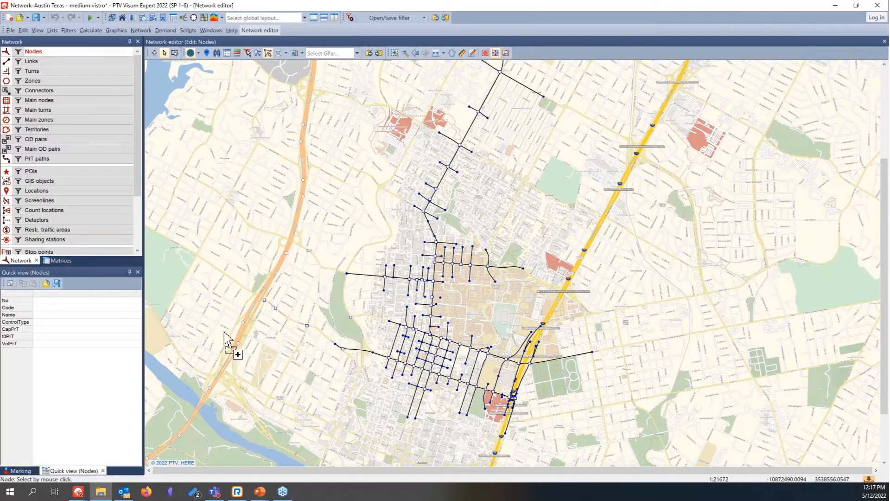
{"action": "left_click_drag", "start_coordinate": [523, 320], "coordinate": [524, 321]}
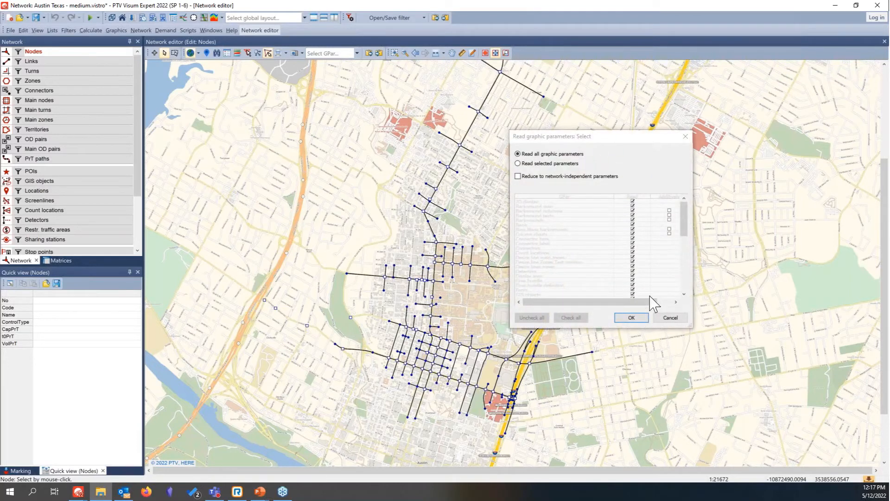
{"action": "left_click", "coordinate": [632, 319]}
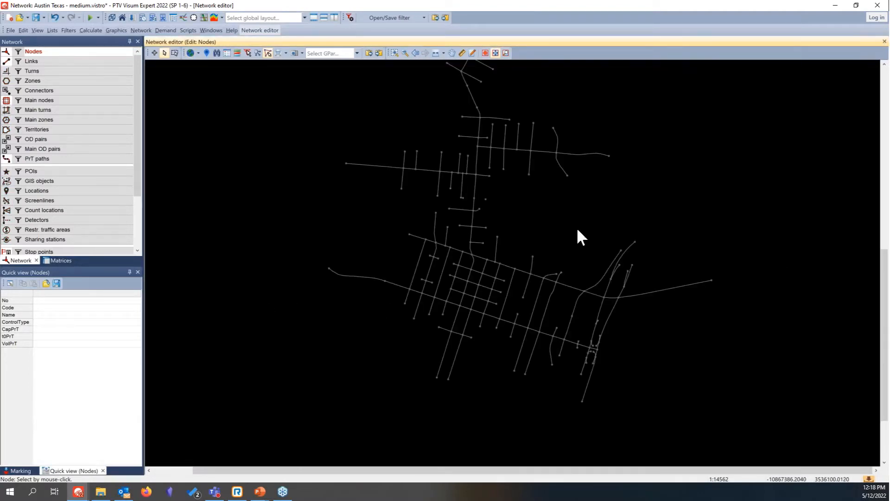
{"action": "left_click_drag", "start_coordinate": [578, 230], "coordinate": [525, 303]}
{"action": "scroll", "coordinate": [526, 301], "scroll_direction": "down", "scroll_amount": 1}
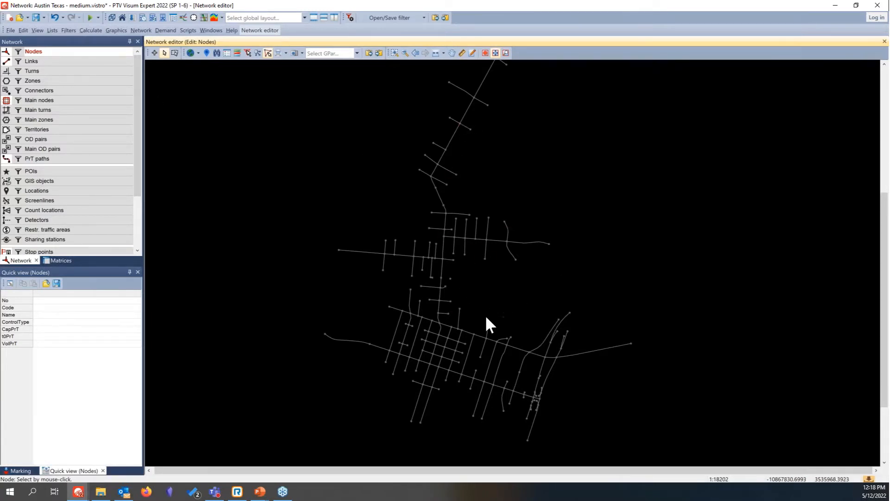
Step: Open the junction editor at MLK at Guadalupe and inspect the eastern approach lanes and lane turns at neighbouring node 73
{"action": "double_click", "coordinate": [441, 323]}
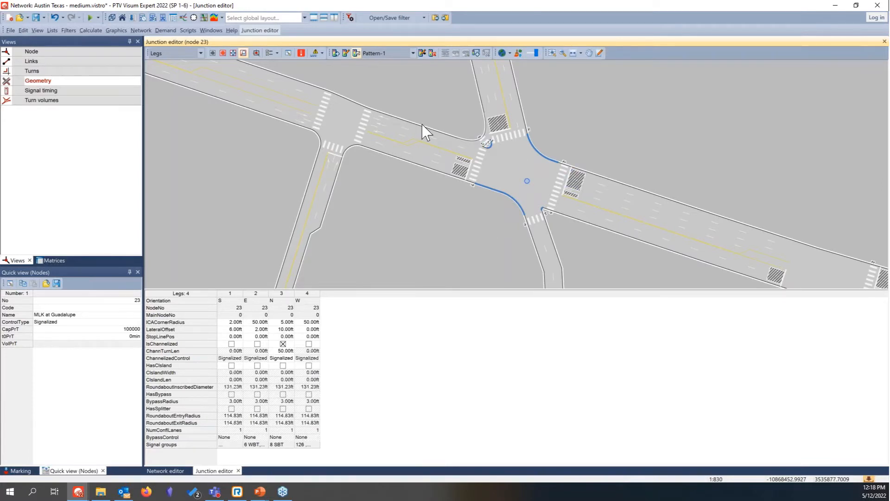
{"action": "left_click", "coordinate": [391, 137]}
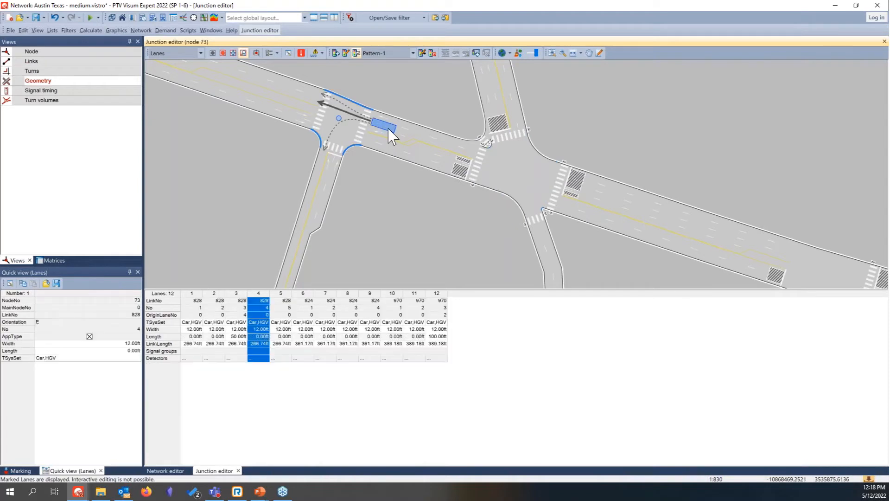
{"action": "left_click", "coordinate": [386, 130]}
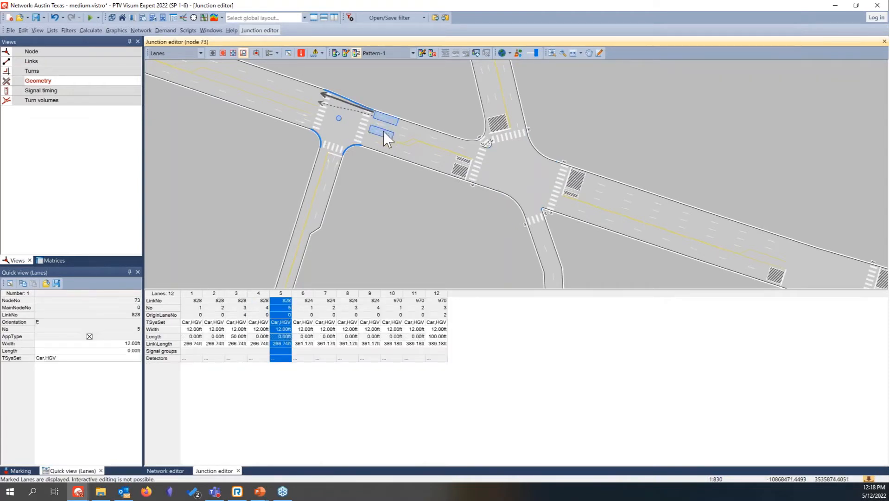
{"action": "left_click", "coordinate": [385, 135]}
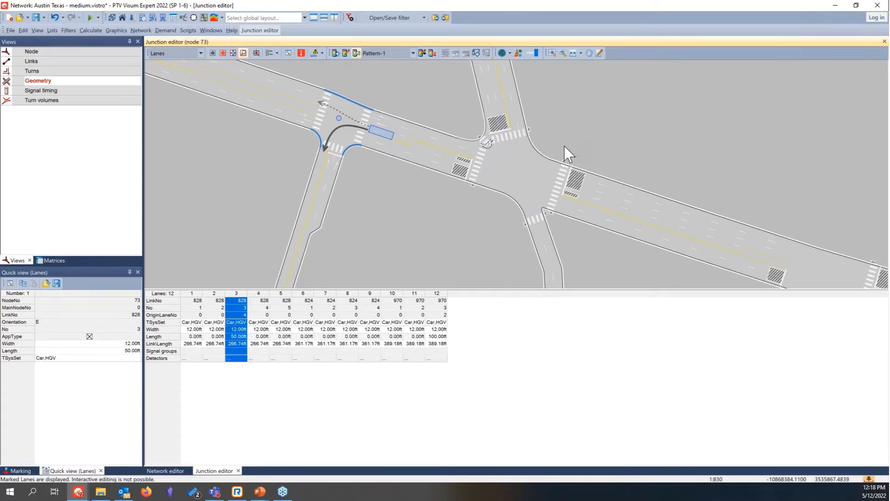
Step: Review node 73's signal timing and turn volumes and the signal timing of MLK at Guadalupe, and return to the network editor
{"action": "left_click", "coordinate": [46, 91]}
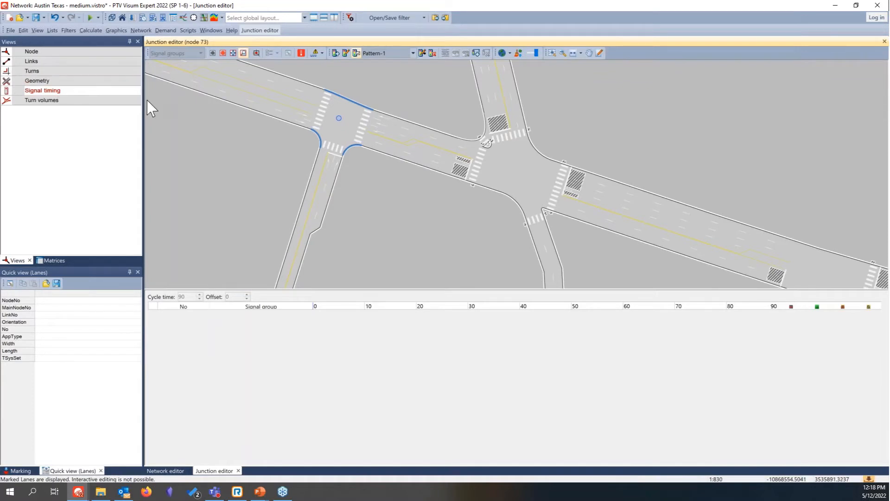
{"action": "left_click", "coordinate": [110, 101]}
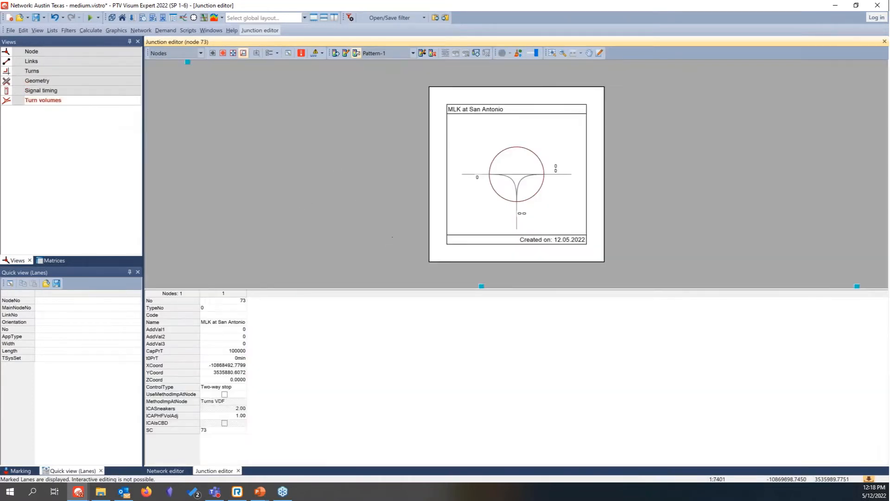
{"action": "left_click", "coordinate": [33, 91]}
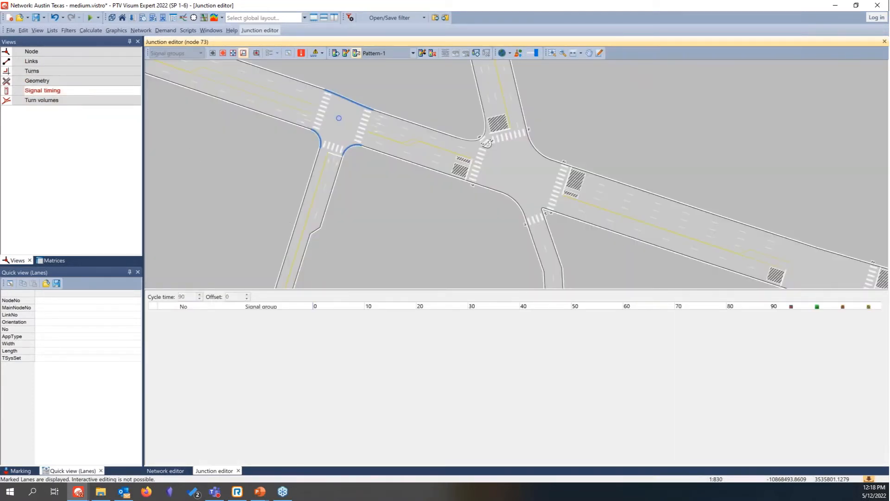
{"action": "scroll", "coordinate": [414, 187], "scroll_direction": "down", "scroll_amount": 2}
{"action": "left_click", "coordinate": [485, 181]}
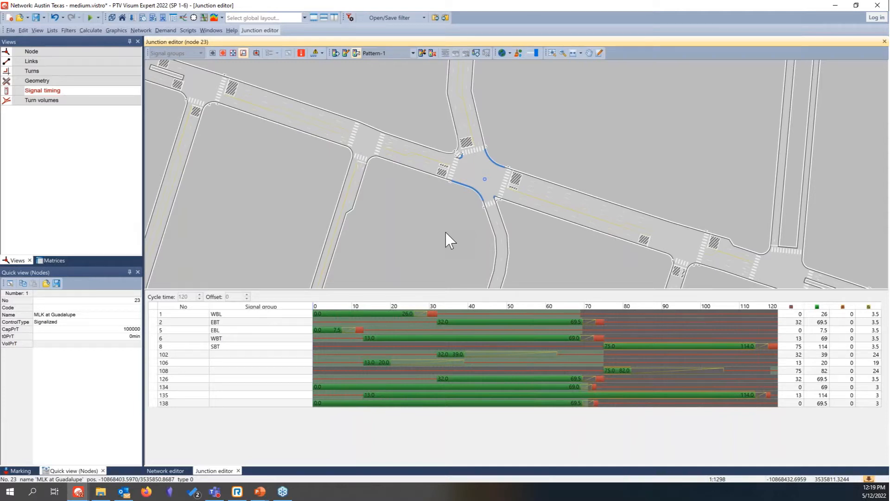
{"action": "left_click", "coordinate": [168, 471]}
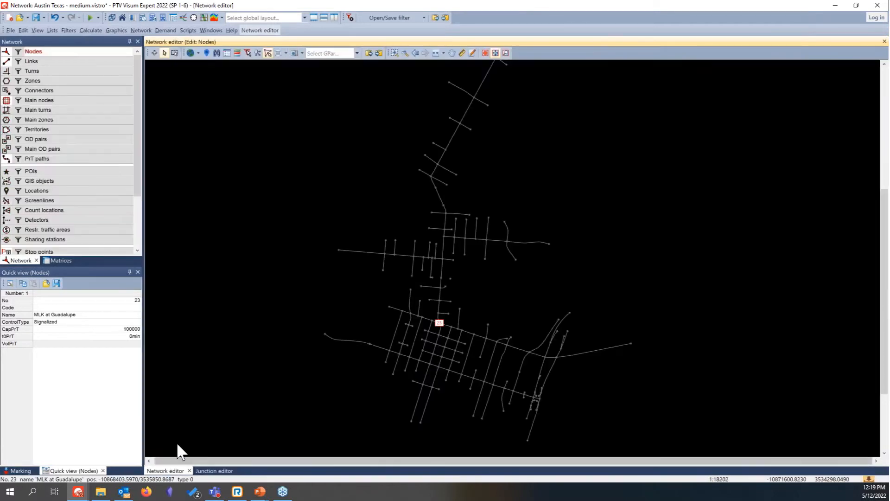
{"action": "left_click", "coordinate": [547, 289]}
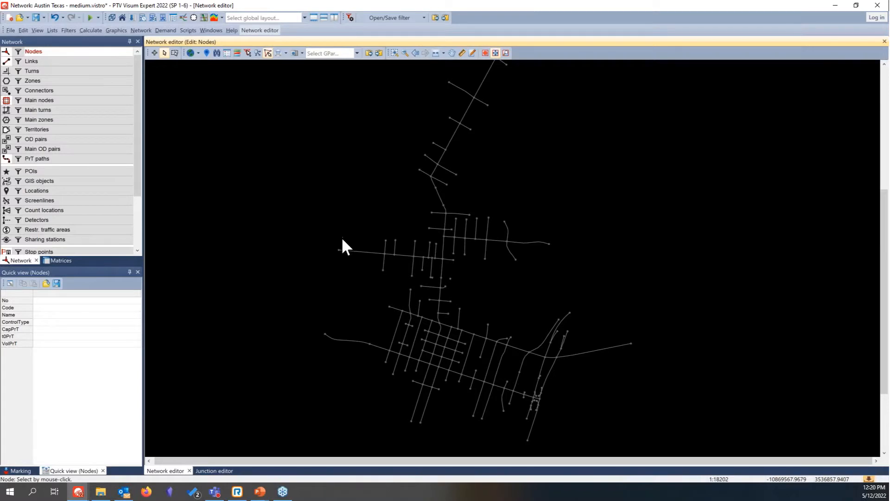
Step: Filter the nodes by number of legs so only nodes with 1 leg are active
{"action": "right_click", "coordinate": [17, 51]}
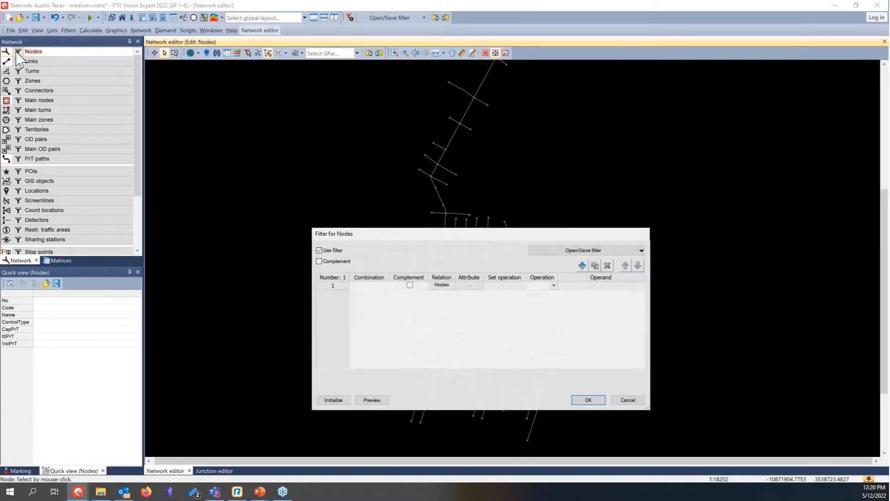
{"action": "left_click", "coordinate": [462, 283]}
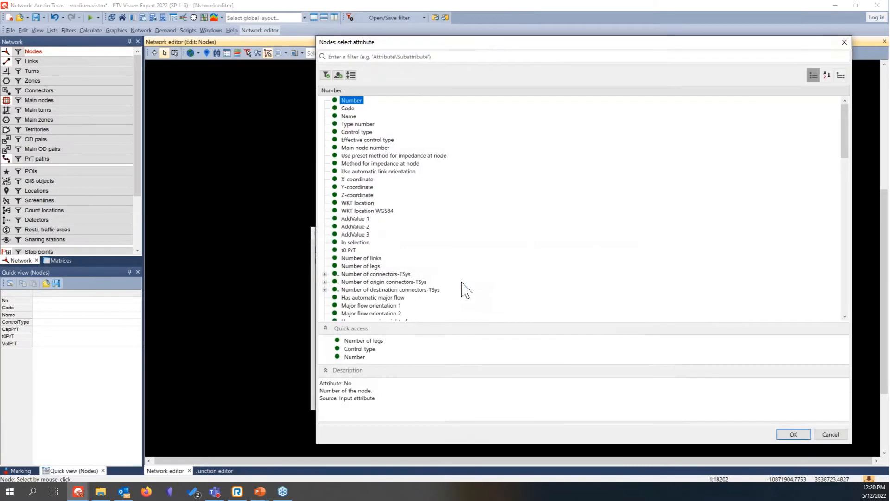
{"action": "left_click", "coordinate": [377, 342]}
{"action": "double_click", "coordinate": [376, 342]}
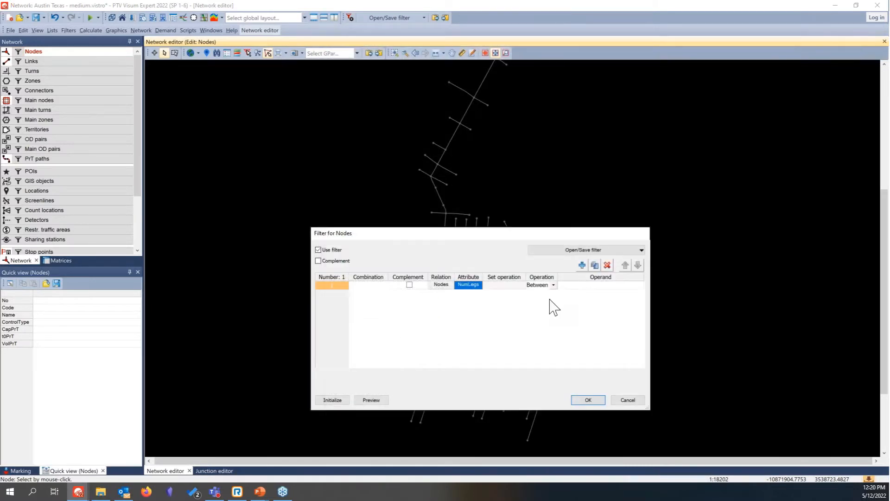
{"action": "left_click", "coordinate": [554, 284]}
{"action": "left_click", "coordinate": [552, 345]}
{"action": "left_click", "coordinate": [596, 285]}
{"action": "type", "text": "1"}
{"action": "left_click", "coordinate": [599, 400]}
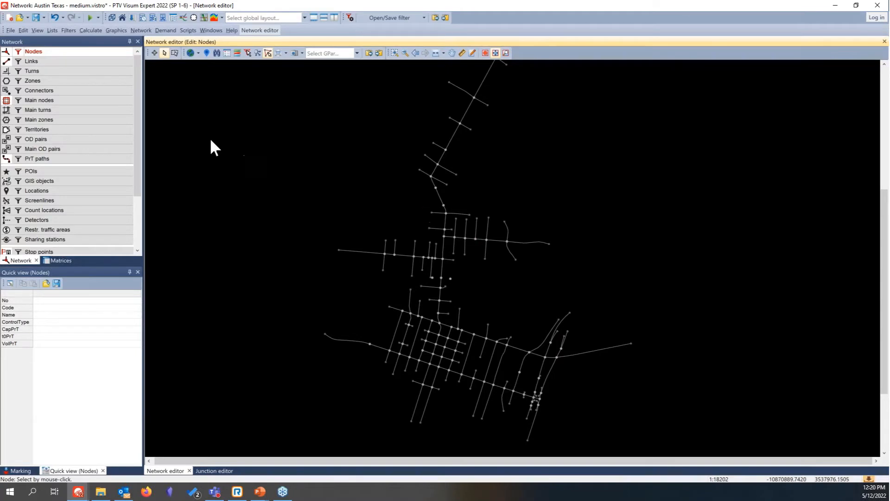
Step: Generate zones for active nodes only, with a connector length of 0.010 mi and connectors open for Car, HGV and W
{"action": "right_click", "coordinate": [85, 81]}
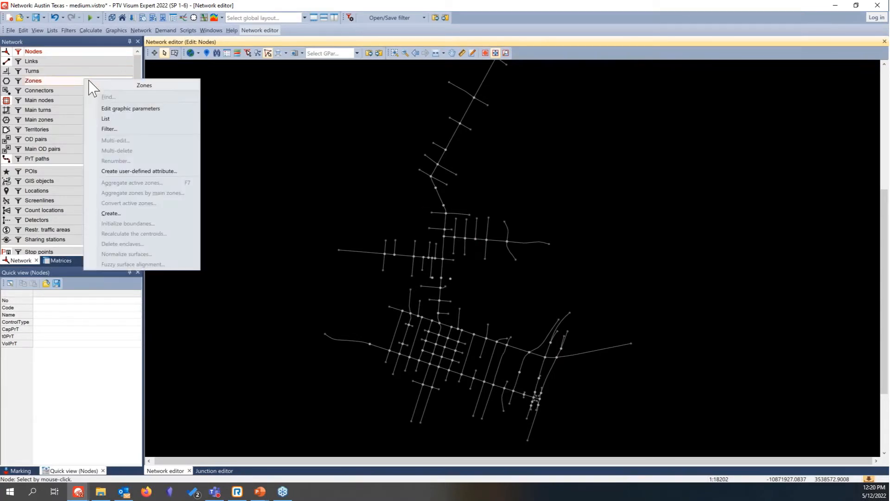
{"action": "left_click", "coordinate": [123, 222]}
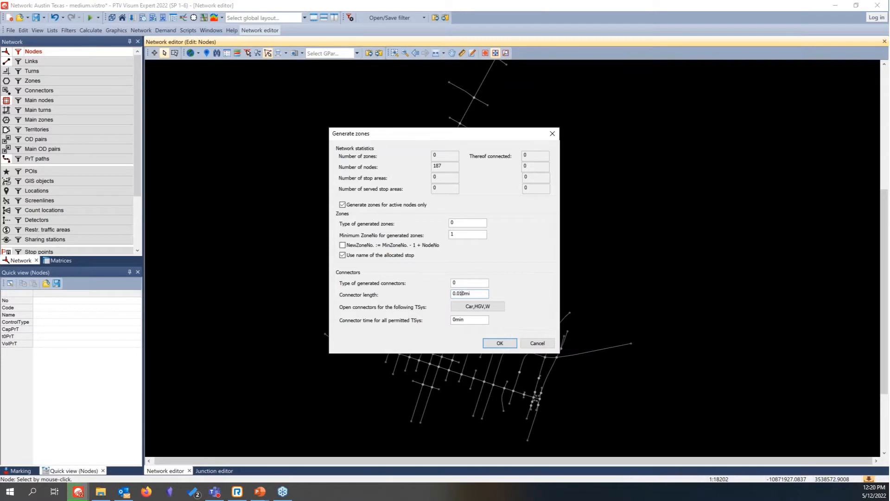
{"action": "left_click", "coordinate": [505, 343]}
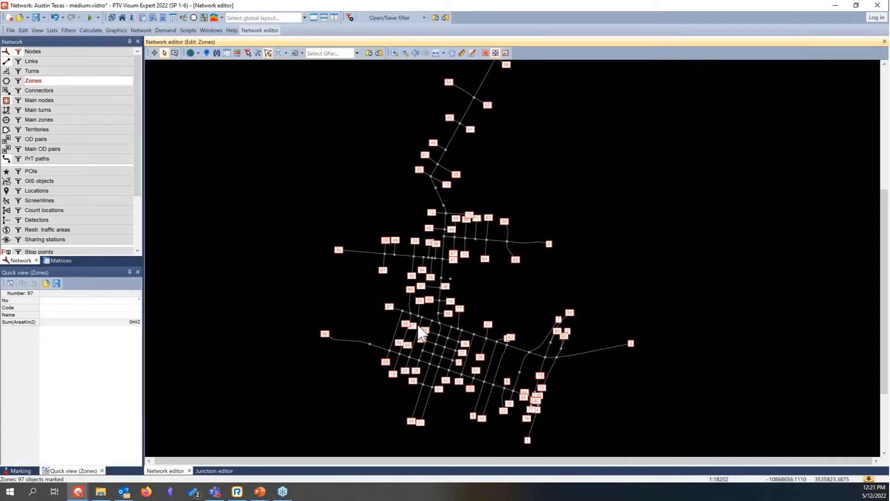
{"action": "scroll", "coordinate": [429, 324], "scroll_direction": "up", "scroll_amount": 2}
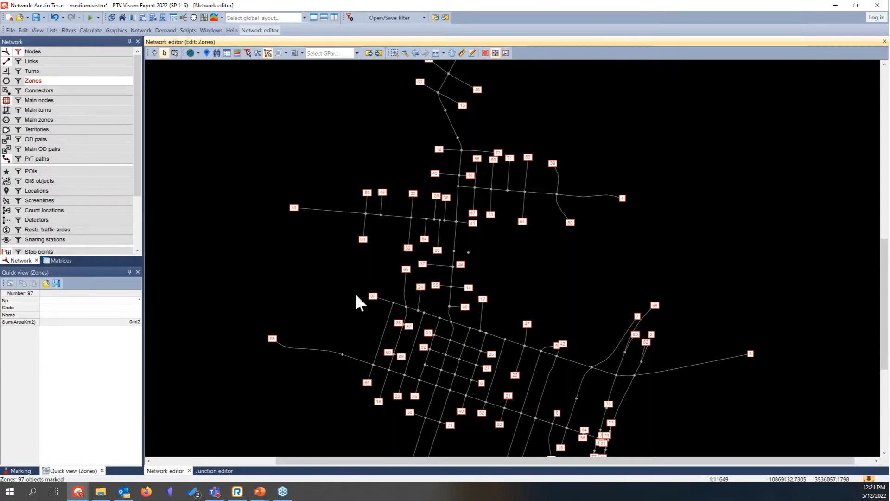
{"action": "scroll", "coordinate": [356, 295], "scroll_direction": "down", "scroll_amount": 3}
{"action": "scroll", "coordinate": [328, 267], "scroll_direction": "down", "scroll_amount": 1}
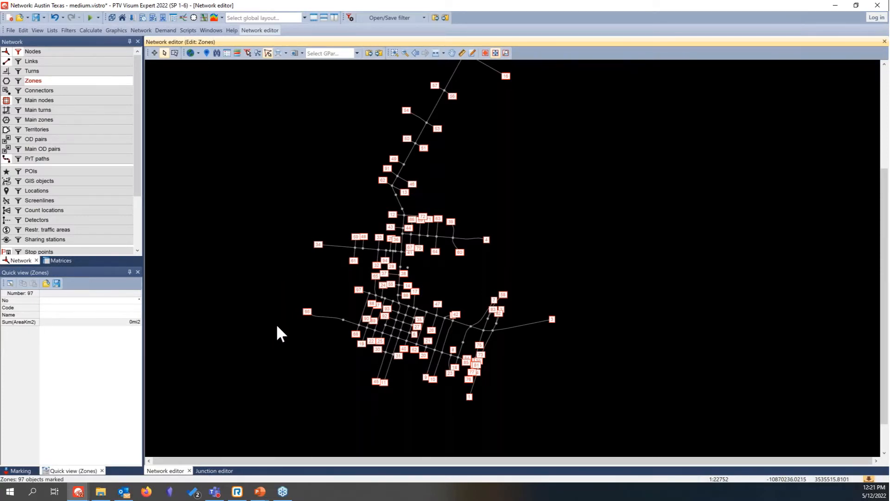
Step: Set up a shortest path search between nodes for the Car transport system, with Distance as the route choice criterion
{"action": "left_click", "coordinate": [113, 31]}
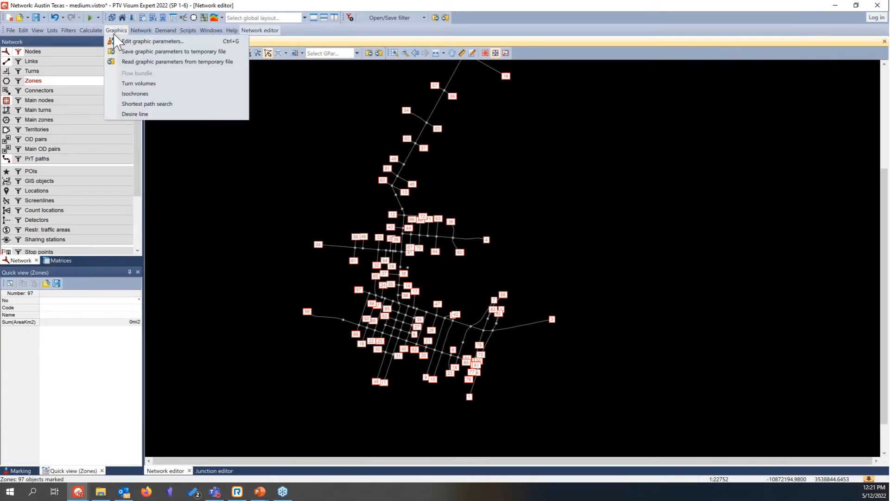
{"action": "left_click", "coordinate": [146, 104]}
{"action": "left_click_drag", "start_coordinate": [501, 179], "coordinate": [483, 212]}
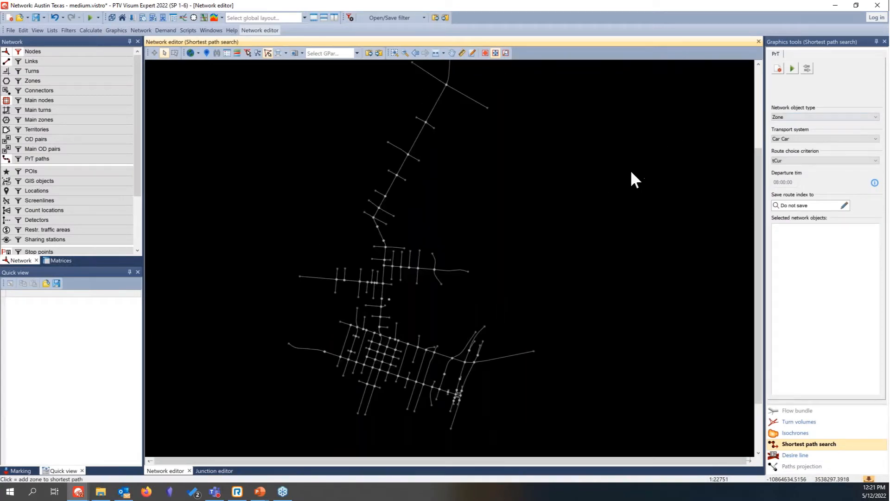
{"action": "scroll", "coordinate": [636, 178], "scroll_direction": "down", "scroll_amount": 1}
{"action": "left_click", "coordinate": [794, 118]}
{"action": "left_click", "coordinate": [797, 132]}
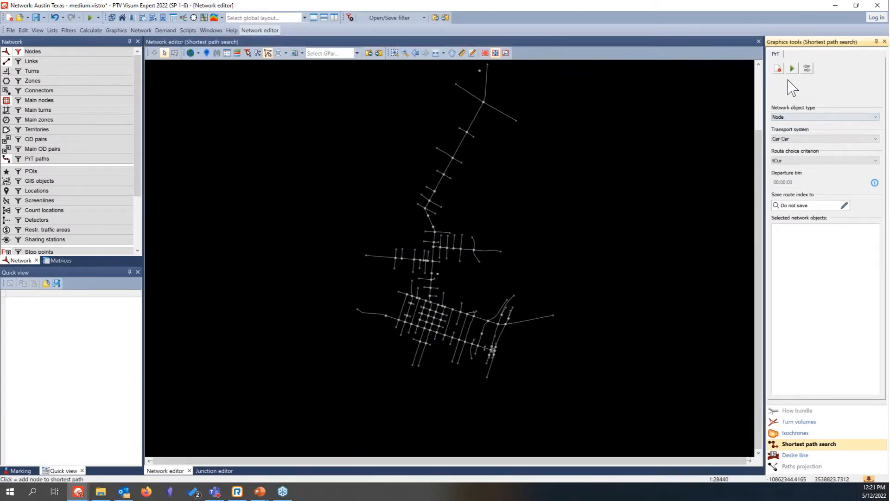
{"action": "left_click", "coordinate": [809, 160]}
{"action": "left_click", "coordinate": [802, 189]}
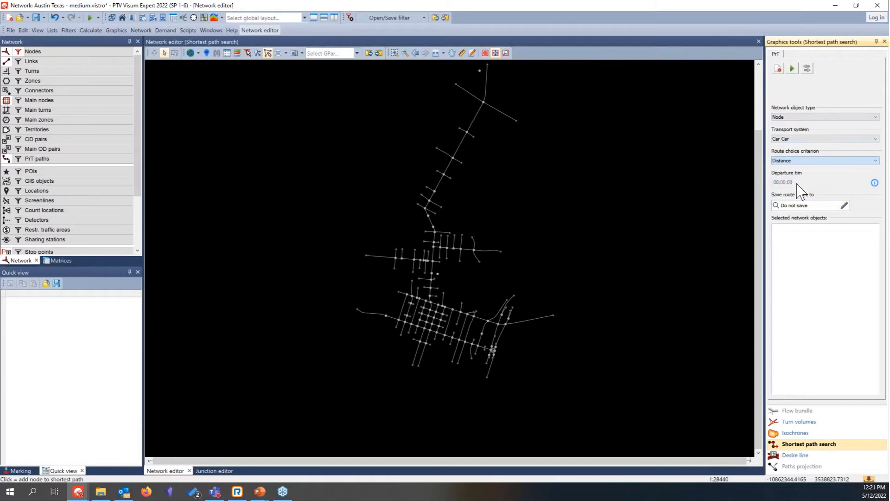
Step: Find the shortest path from node 50 to node 226, clear it and close the shortest path search
{"action": "left_click", "coordinate": [483, 102]}
{"action": "left_click", "coordinate": [437, 331]}
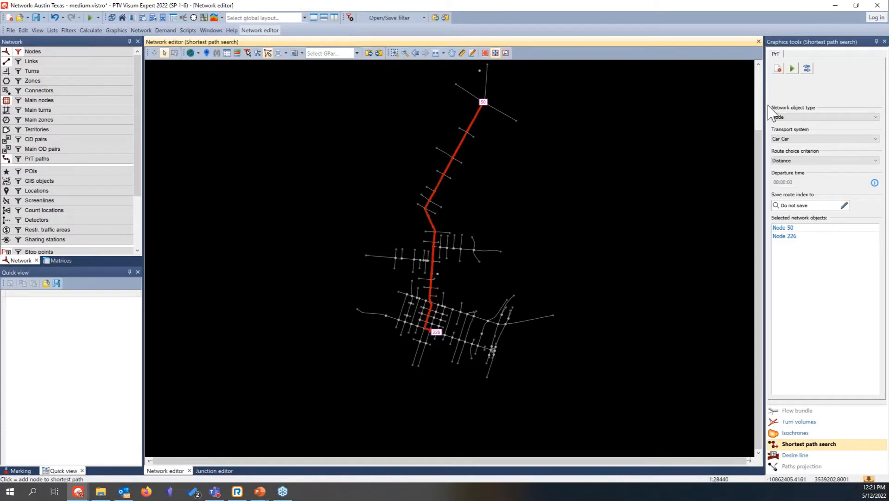
{"action": "left_click", "coordinate": [778, 68]}
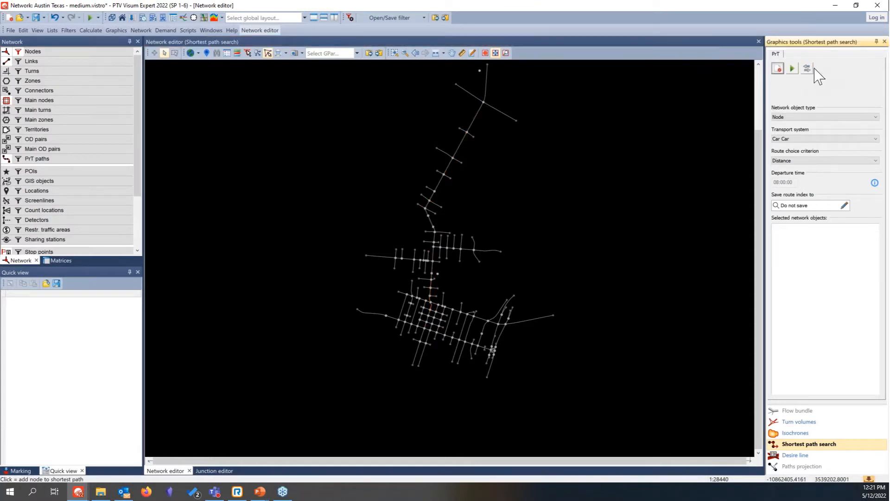
{"action": "left_click", "coordinate": [885, 41]}
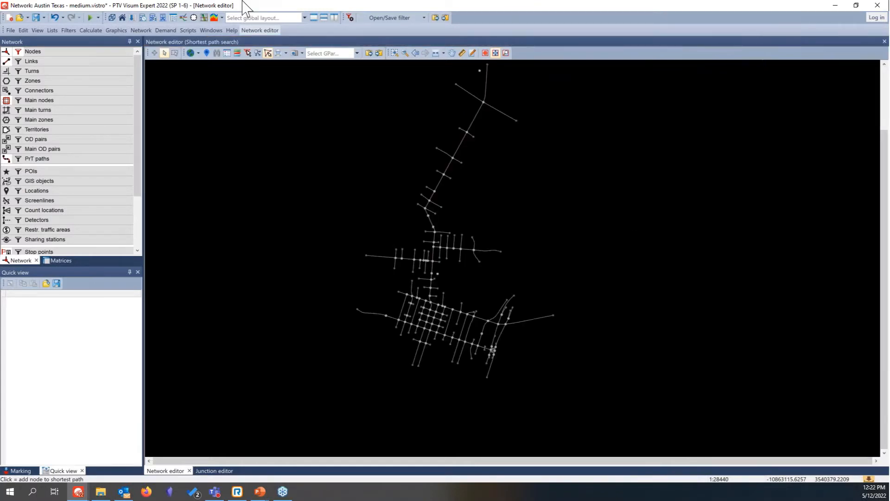
Step: Delete all six existing procedures from the procedure sequence
{"action": "left_click", "coordinate": [91, 31]}
{"action": "left_click", "coordinate": [97, 40]}
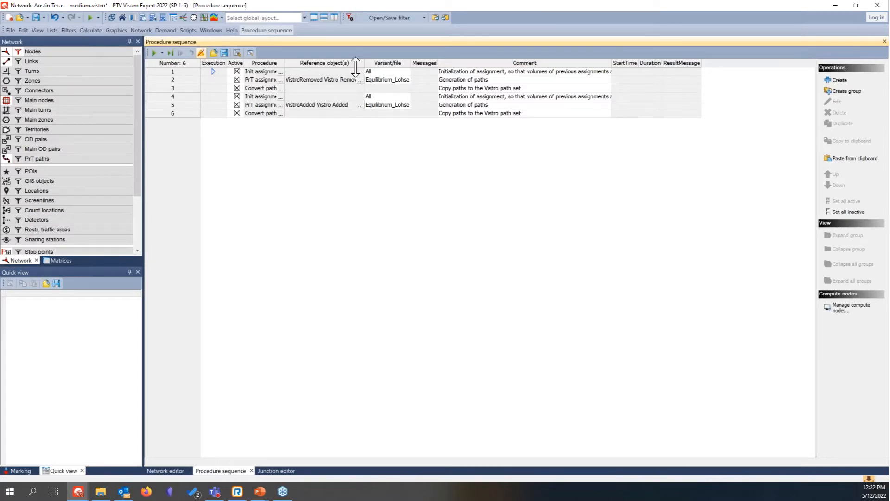
{"action": "left_click", "coordinate": [191, 71]}
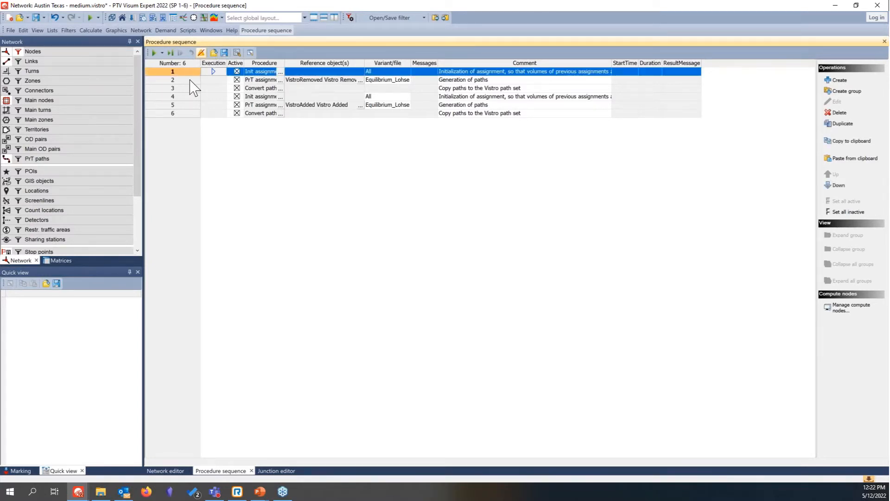
{"action": "left_click", "coordinate": [172, 113], "text": "shift"}
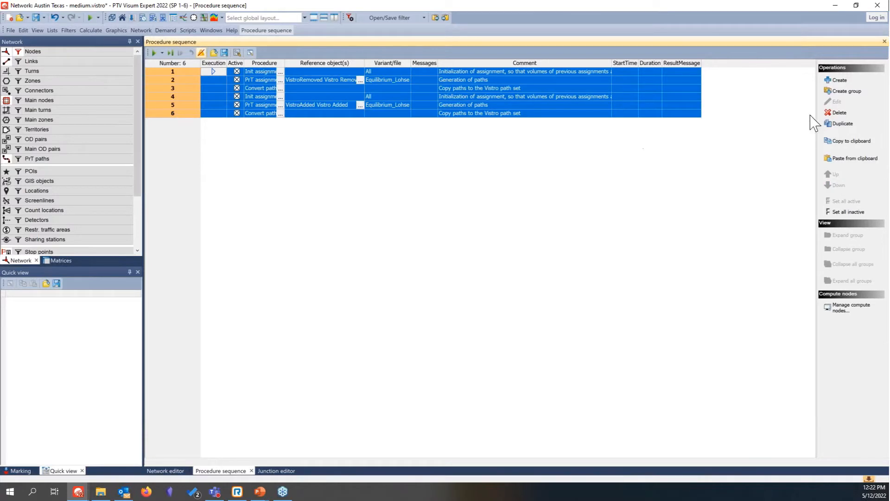
{"action": "left_click", "coordinate": [839, 112]}
Step: Add a Calculate PrT skim matrix procedure to the sequence for the Car demand segment
{"action": "left_click", "coordinate": [838, 80]}
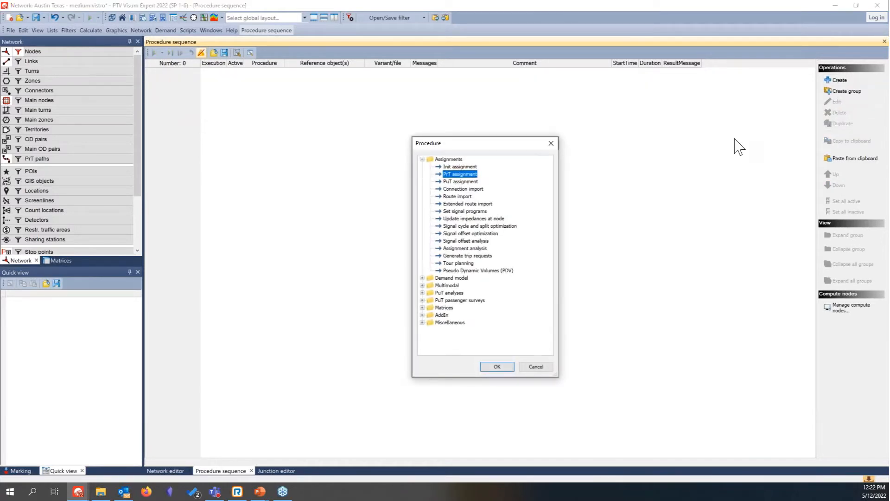
{"action": "left_click", "coordinate": [422, 307]}
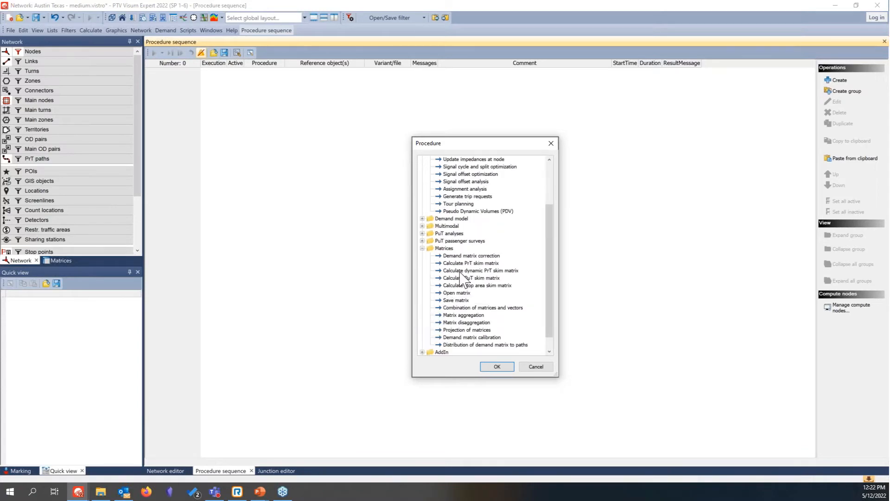
{"action": "left_click", "coordinate": [483, 263]}
{"action": "left_click", "coordinate": [498, 366]}
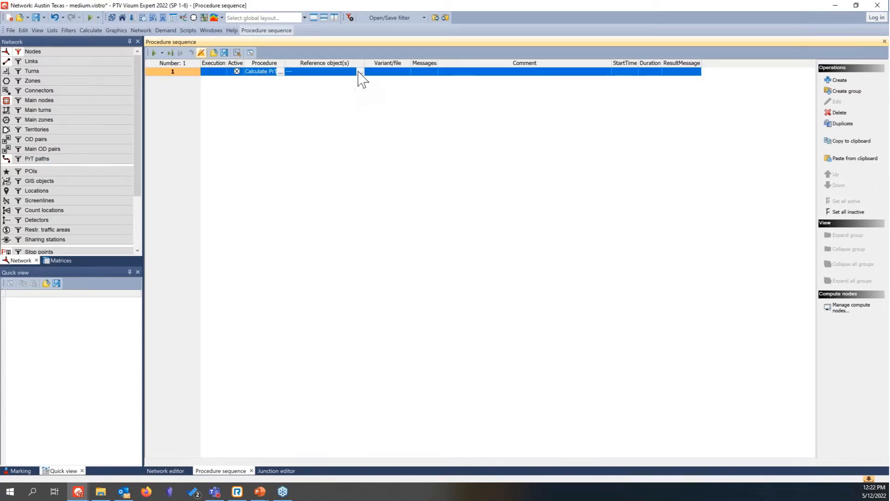
{"action": "left_click", "coordinate": [360, 72]}
{"action": "left_click", "coordinate": [387, 221]}
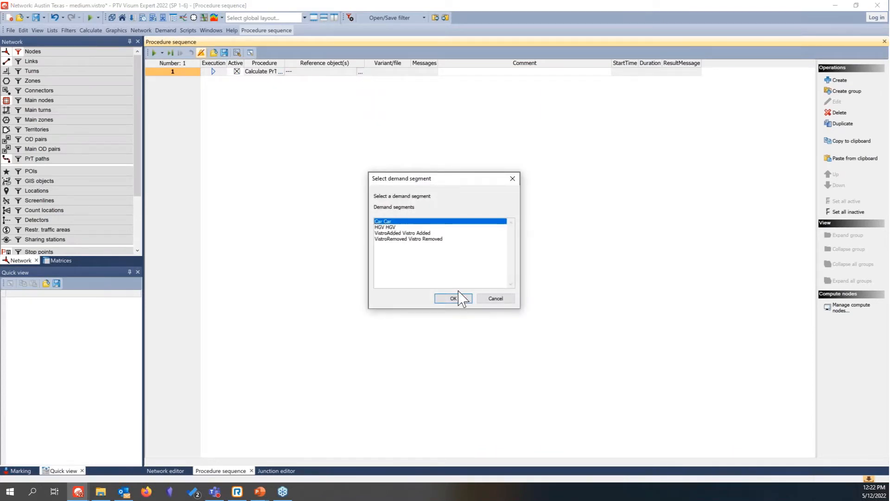
{"action": "left_click", "coordinate": [454, 298]}
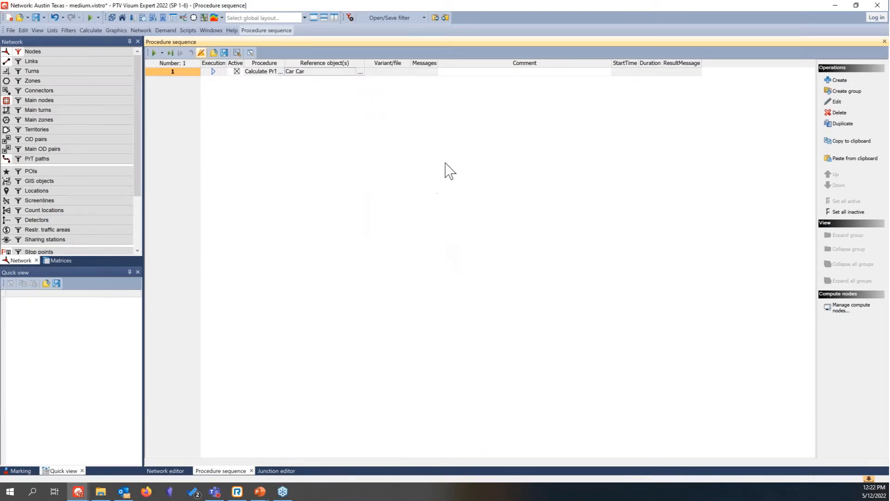
Step: Set the skim procedure to calculate and open the Direct distance matrix, and execute the procedure sequence
{"action": "double_click", "coordinate": [394, 72]}
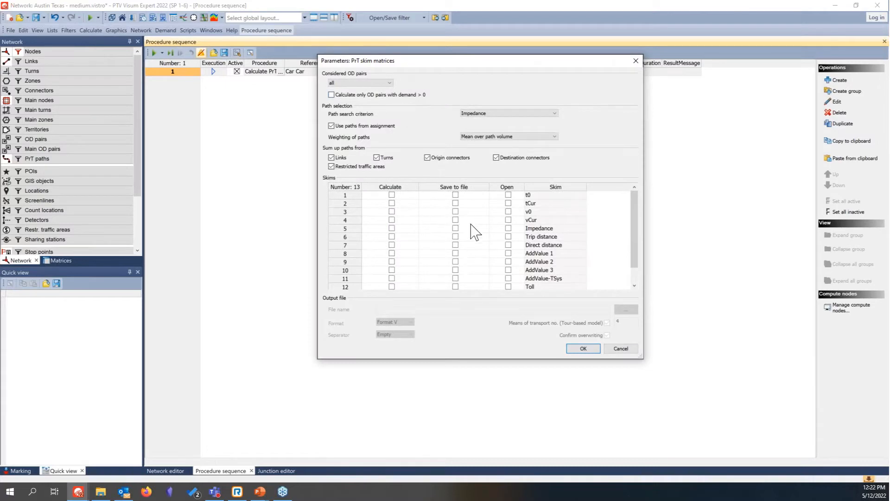
{"action": "left_click", "coordinate": [392, 244]}
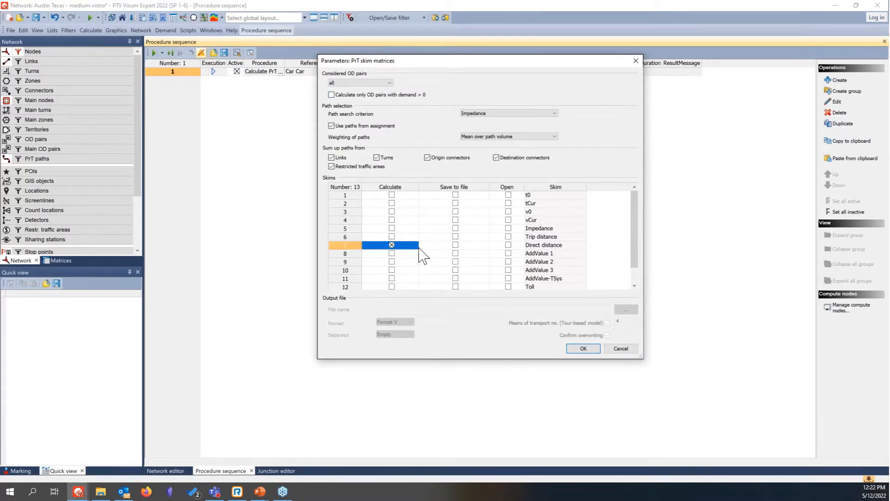
{"action": "left_click", "coordinate": [509, 245]}
{"action": "left_click", "coordinate": [584, 348]}
{"action": "left_click", "coordinate": [154, 52]}
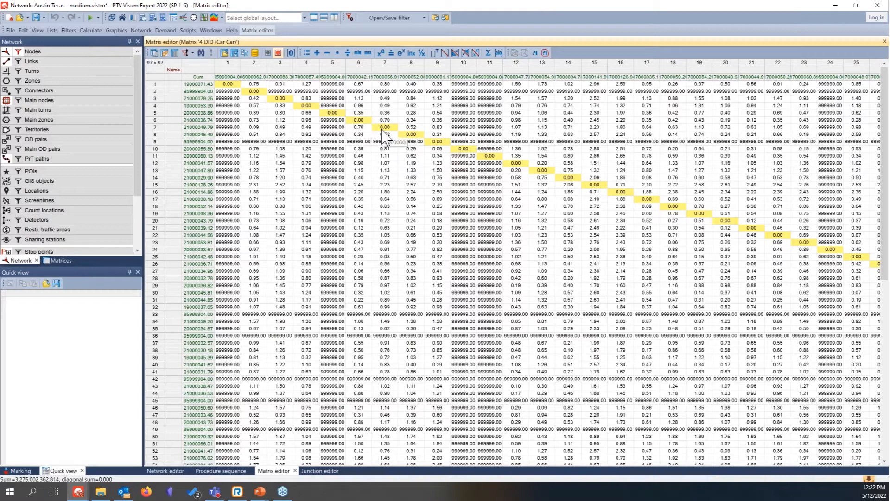
Step: Mark the OD pair from zone 5 to zone 10 in the distance matrix and view it on the network
{"action": "left_click", "coordinate": [471, 113]}
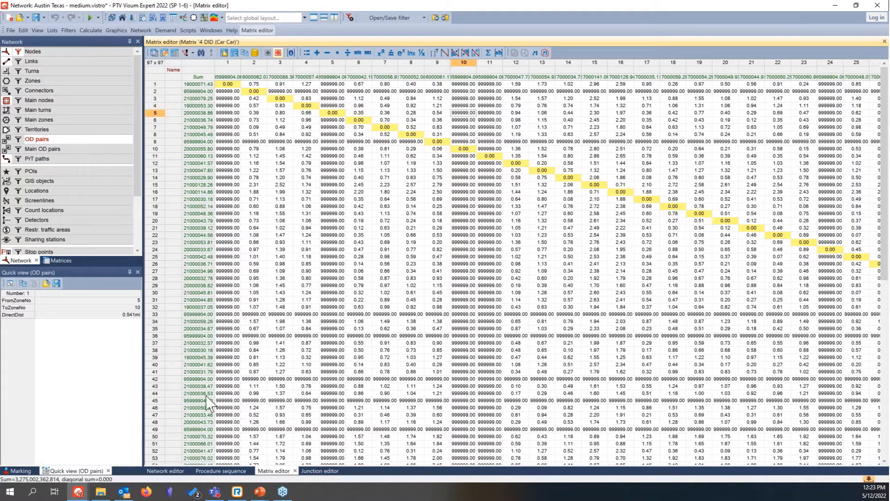
{"action": "left_click", "coordinate": [165, 471]}
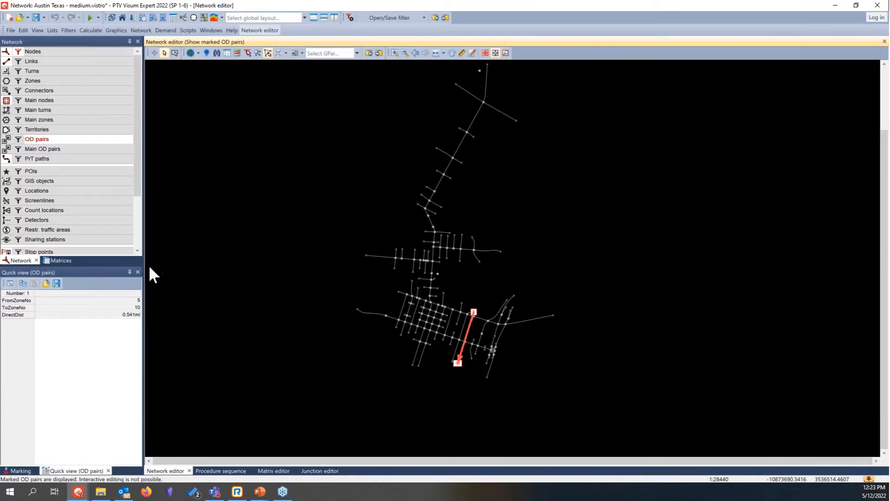
Step: Delete the demand matrices VISTRO_DEMAND_PERCENT, VistroAdded and VistroRemoved
{"action": "left_click", "coordinate": [61, 260]}
{"action": "left_click", "coordinate": [8, 71]}
{"action": "left_click", "coordinate": [12, 79]}
{"action": "left_click", "coordinate": [17, 87]}
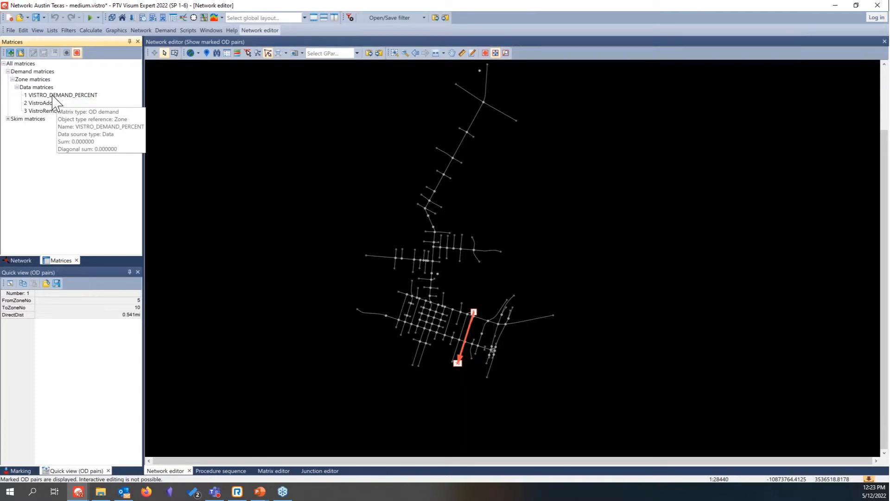
{"action": "left_click", "coordinate": [52, 96]}
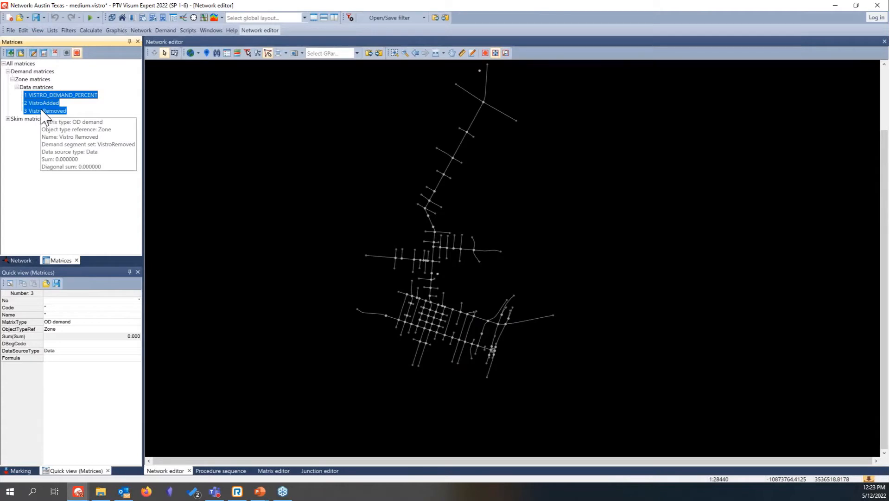
{"action": "key", "text": "Delete"}
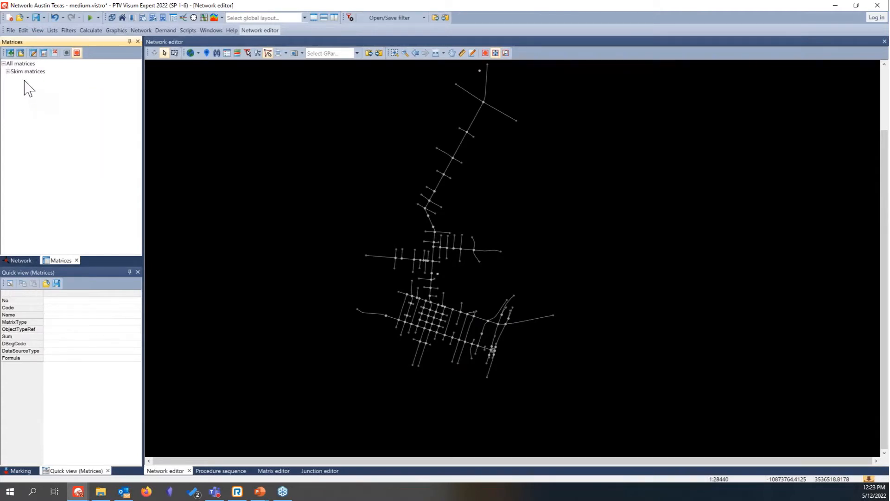
Step: Add an external demand matrix for zones with code and name Car, loading the car demand file from the Webinar models' Final folder
{"action": "right_click", "coordinate": [13, 61]}
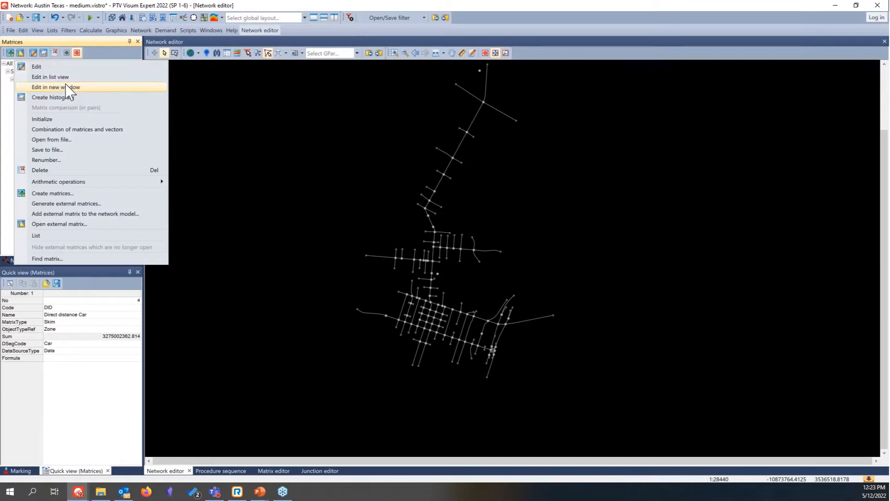
{"action": "left_click", "coordinate": [91, 214]}
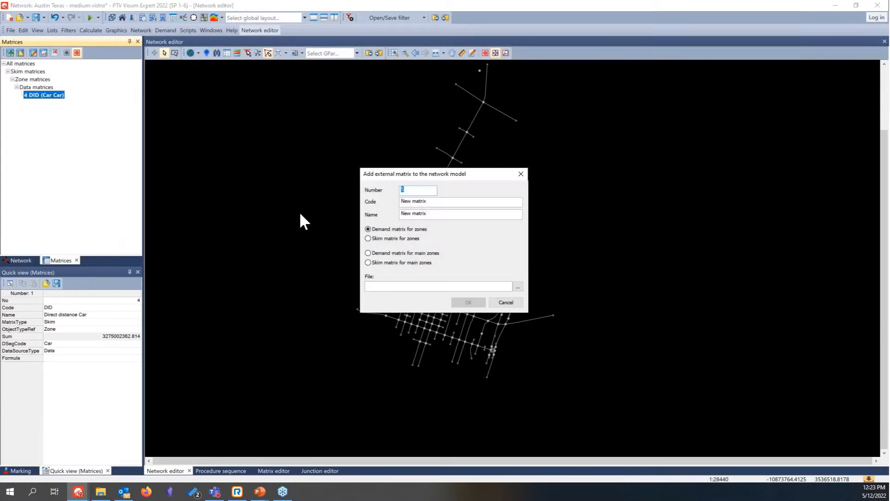
{"action": "left_click_drag", "start_coordinate": [482, 206], "coordinate": [330, 183]}
{"action": "type", "text": "Car"}
{"action": "key", "text": "Tab"}
{"action": "type", "text": "C"}
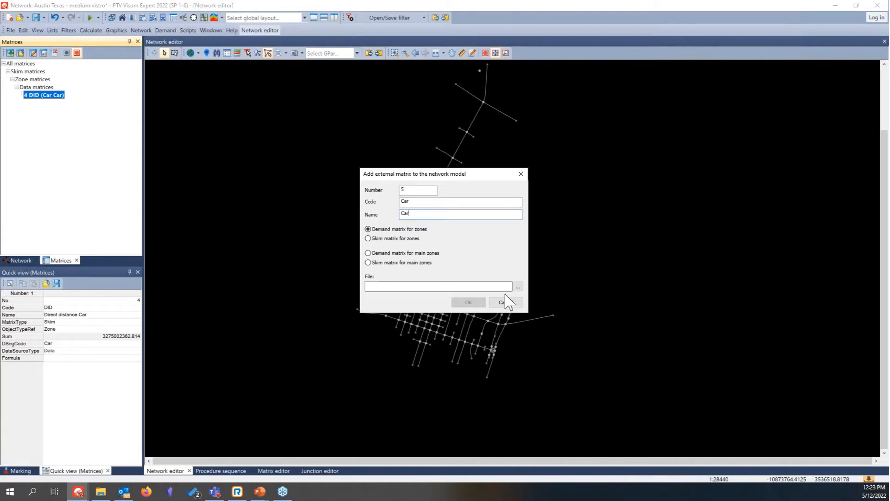
{"action": "left_click", "coordinate": [518, 286]}
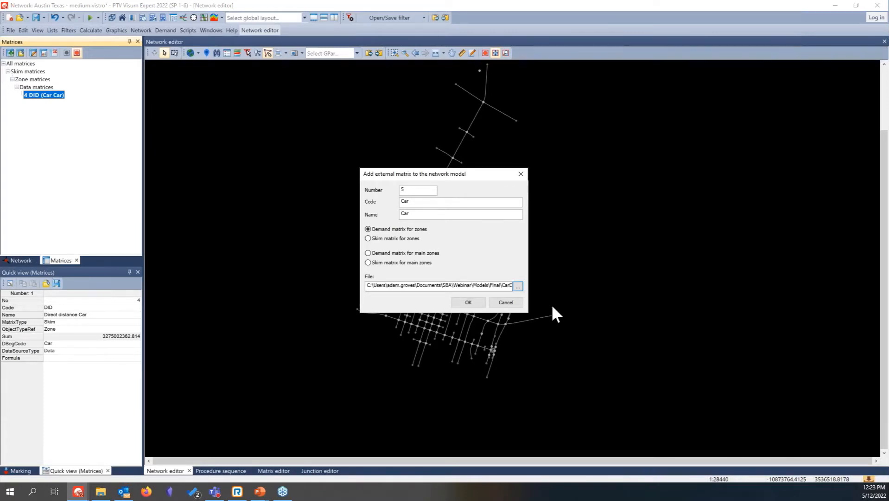
{"action": "left_click", "coordinate": [468, 302]}
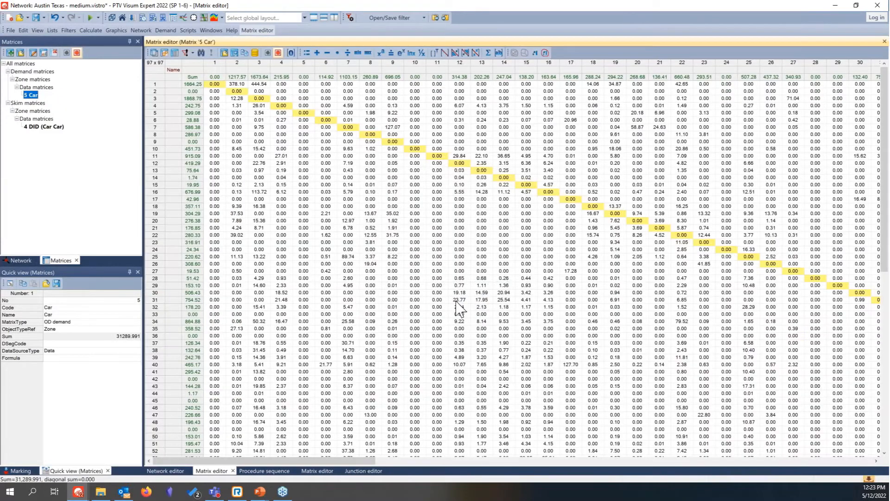
Step: Add a PrT assignment procedure to the sequence and assign it the Car demand segment
{"action": "left_click", "coordinate": [166, 471]}
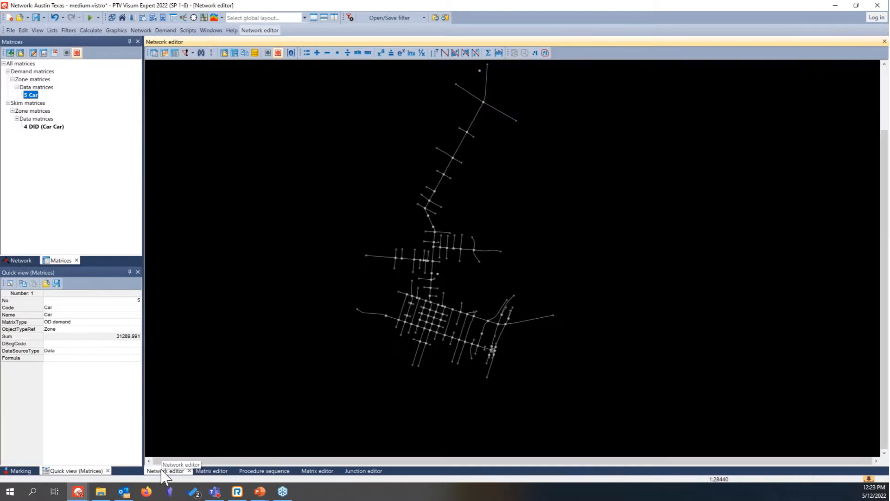
{"action": "left_click_drag", "start_coordinate": [260, 274], "coordinate": [227, 310]}
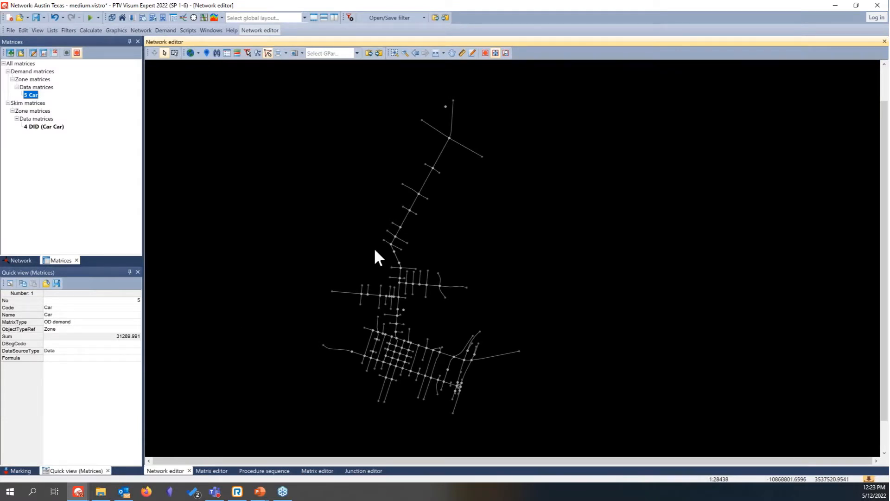
{"action": "left_click", "coordinate": [264, 470]}
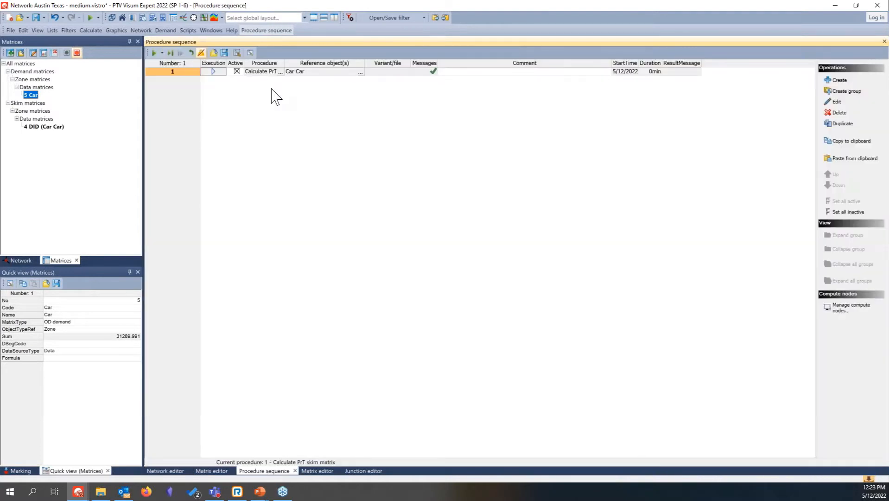
{"action": "left_click", "coordinate": [838, 80]}
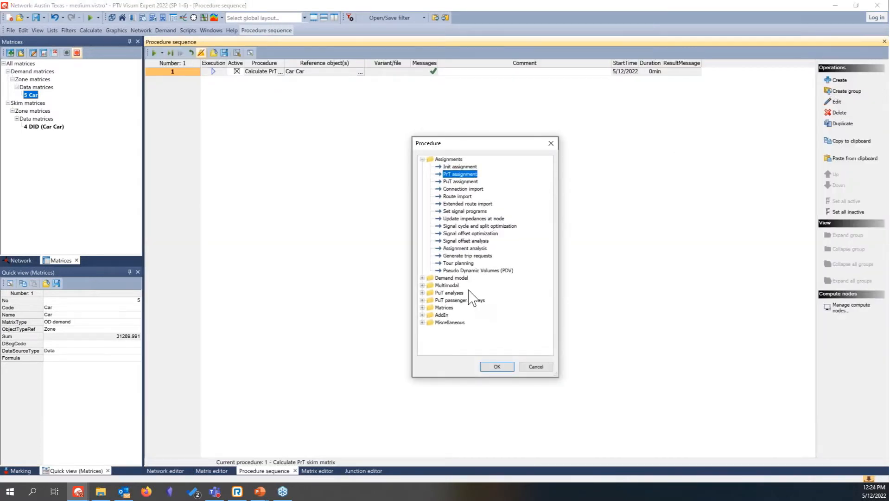
{"action": "double_click", "coordinate": [459, 175]}
{"action": "left_click", "coordinate": [360, 80]}
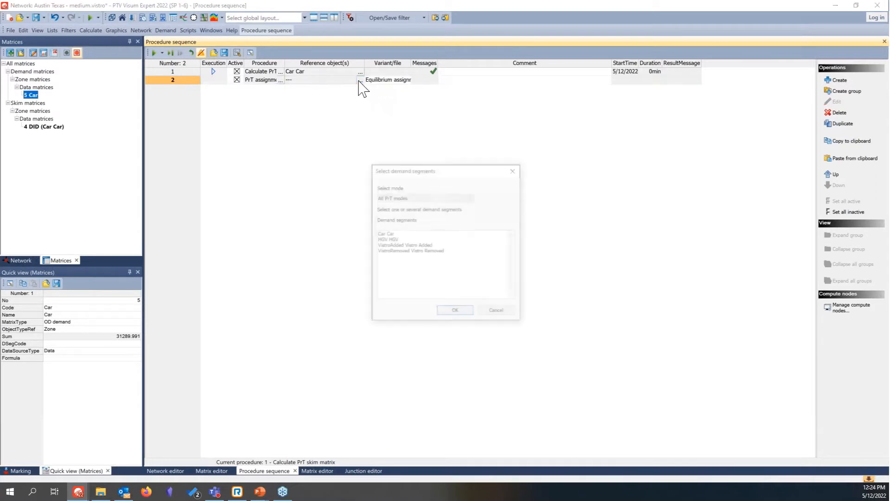
{"action": "left_click", "coordinate": [395, 232]}
{"action": "left_click", "coordinate": [453, 310]}
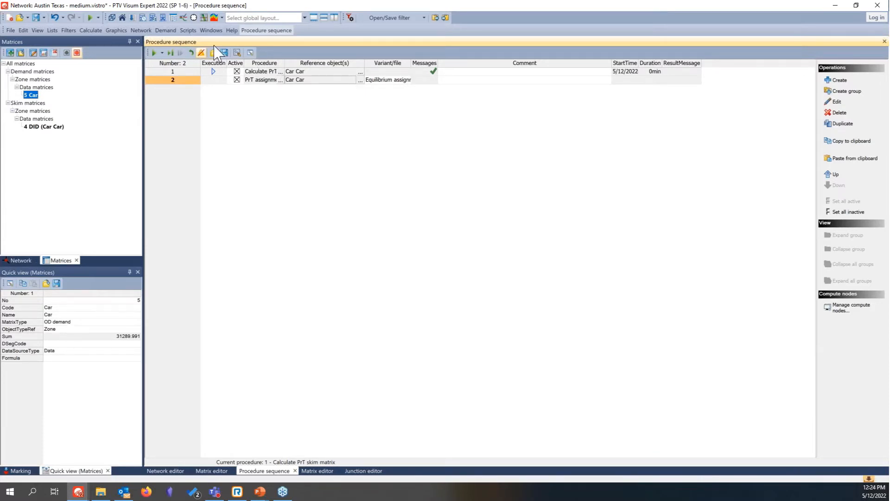
Step: Examine the Car transport system's PCU and simulation-based assignment parameters
{"action": "left_click", "coordinate": [162, 30]}
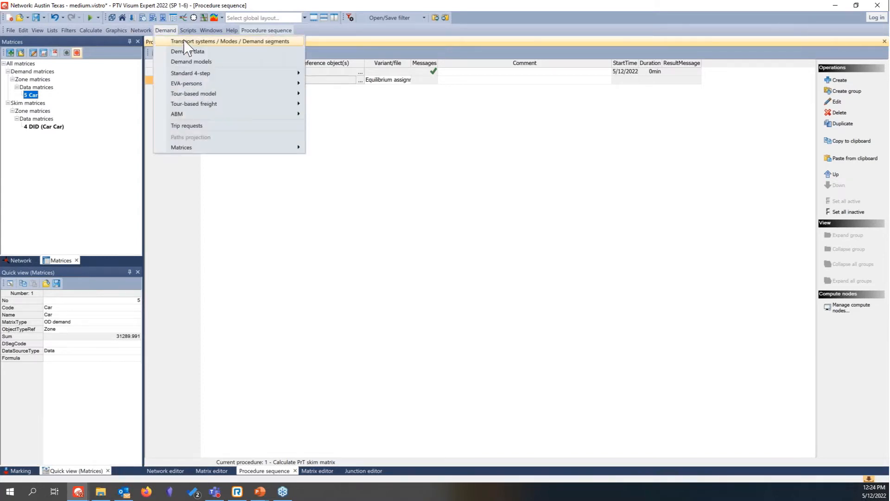
{"action": "left_click", "coordinate": [188, 42]}
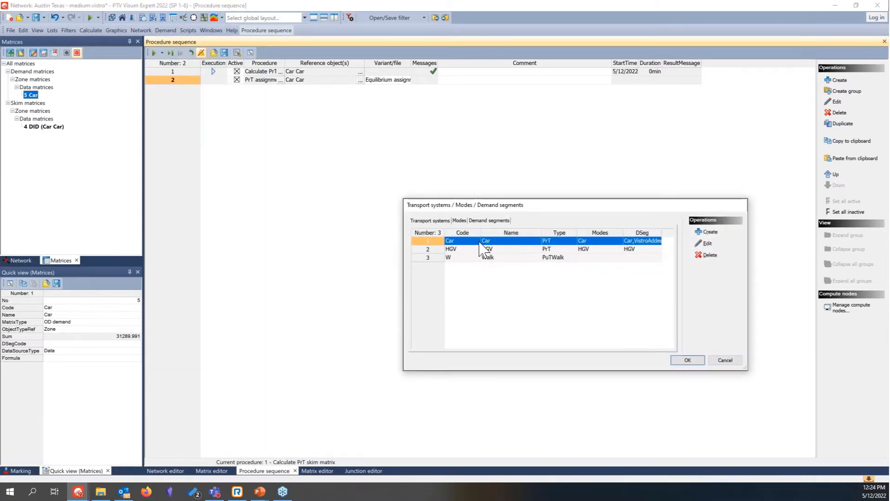
{"action": "left_click_drag", "start_coordinate": [609, 206], "coordinate": [377, 158]}
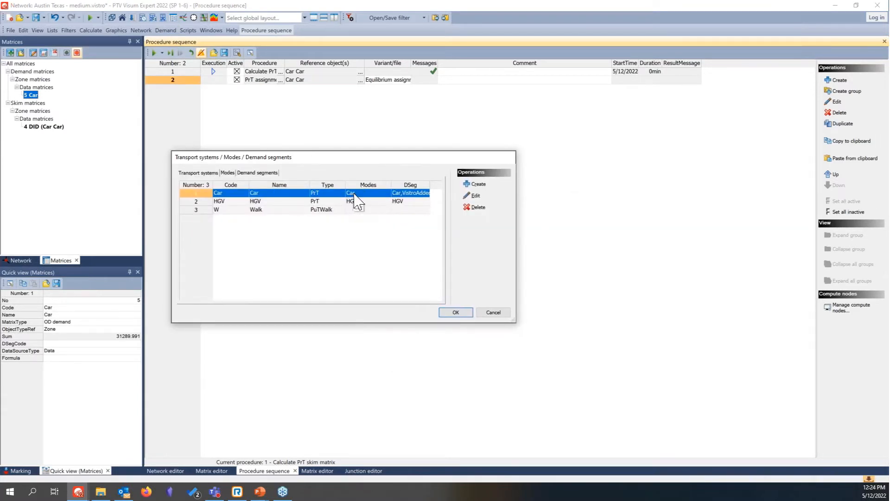
{"action": "left_click", "coordinate": [475, 197]}
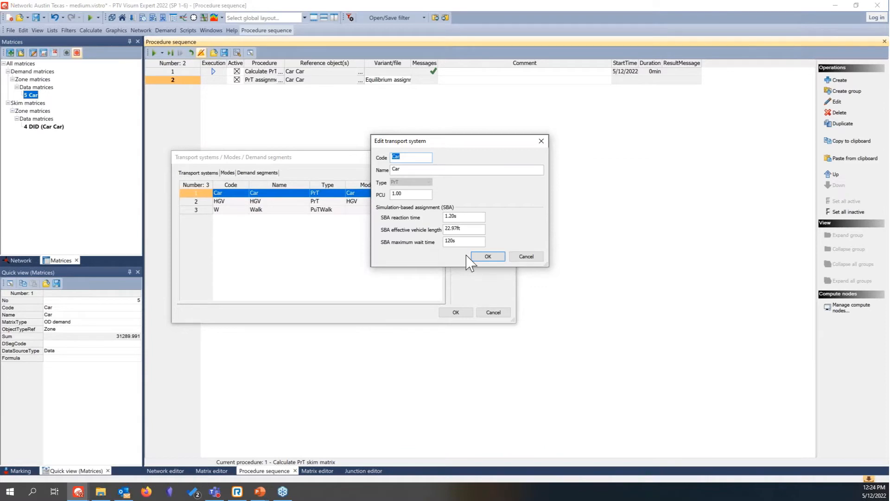
{"action": "left_click", "coordinate": [488, 256]}
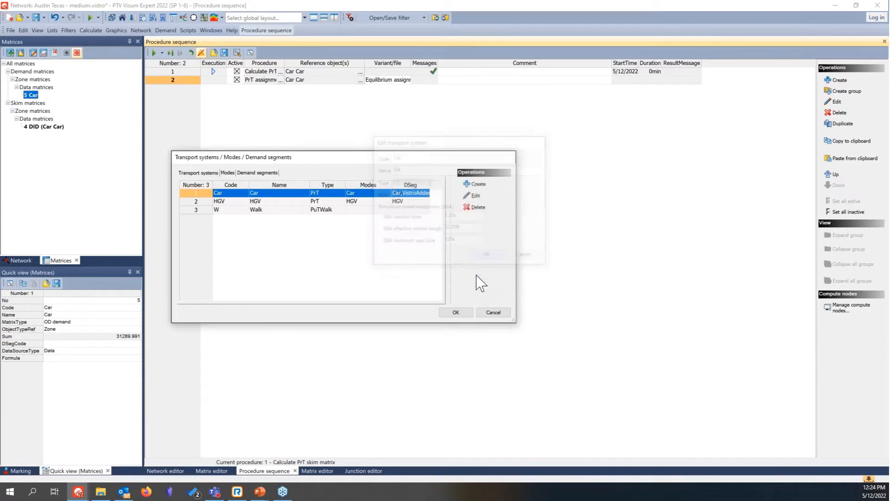
{"action": "left_click", "coordinate": [456, 312]}
Step: In the OD demand data, assign matrix 5 Car directly to the Car demand segment
{"action": "left_click", "coordinate": [165, 30]}
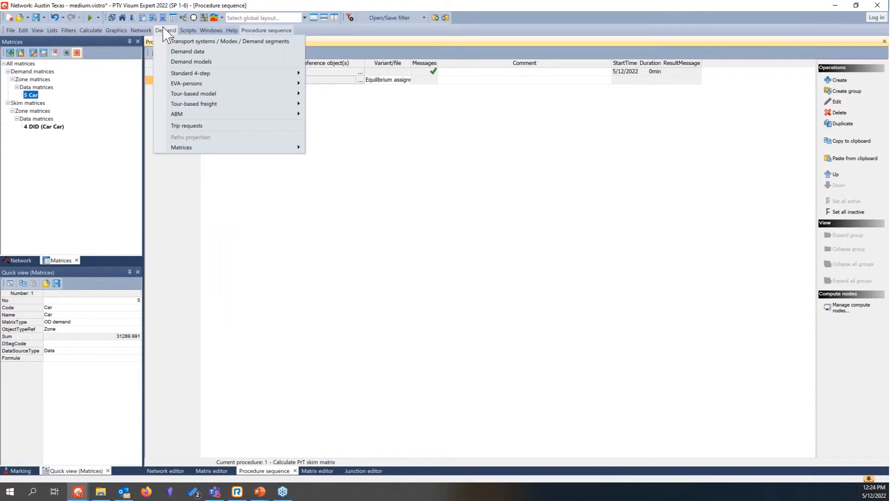
{"action": "left_click", "coordinate": [189, 52]}
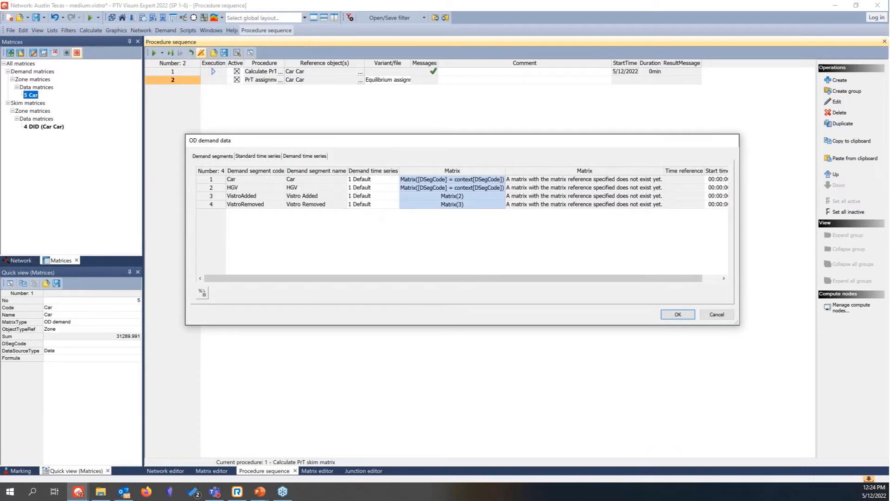
{"action": "left_click", "coordinate": [216, 181]}
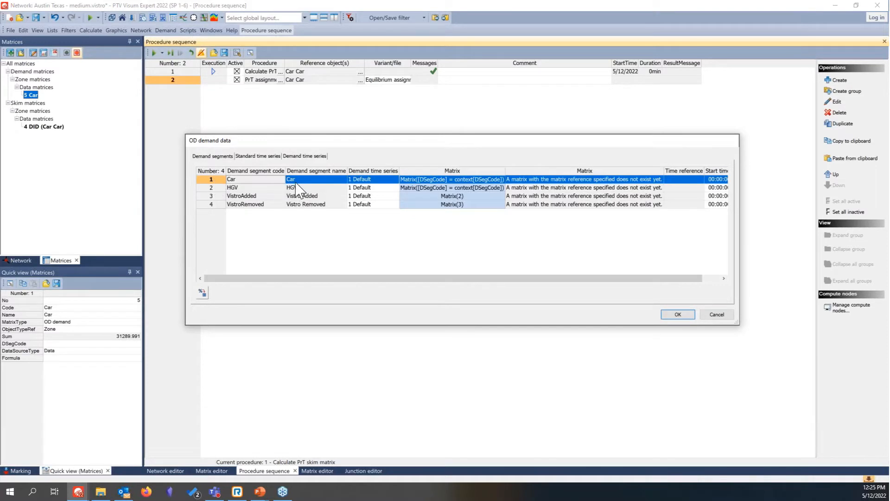
{"action": "double_click", "coordinate": [469, 187]}
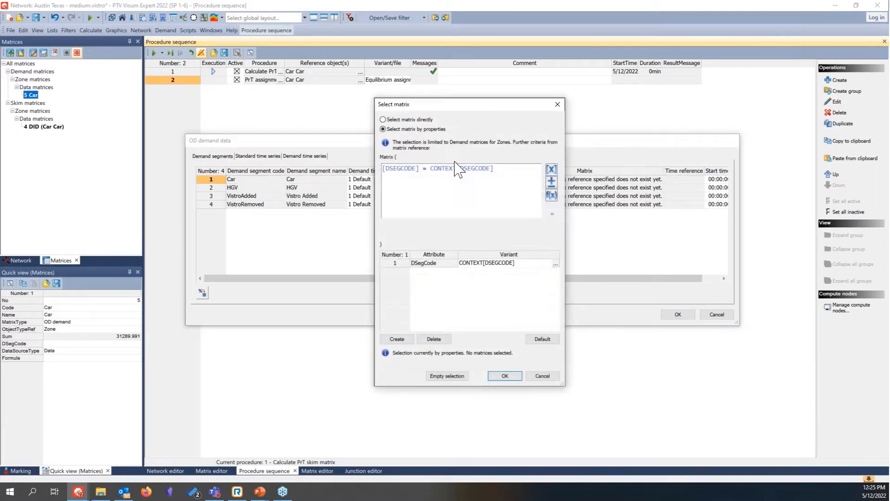
{"action": "left_click", "coordinate": [418, 119]}
{"action": "left_click", "coordinate": [410, 173]}
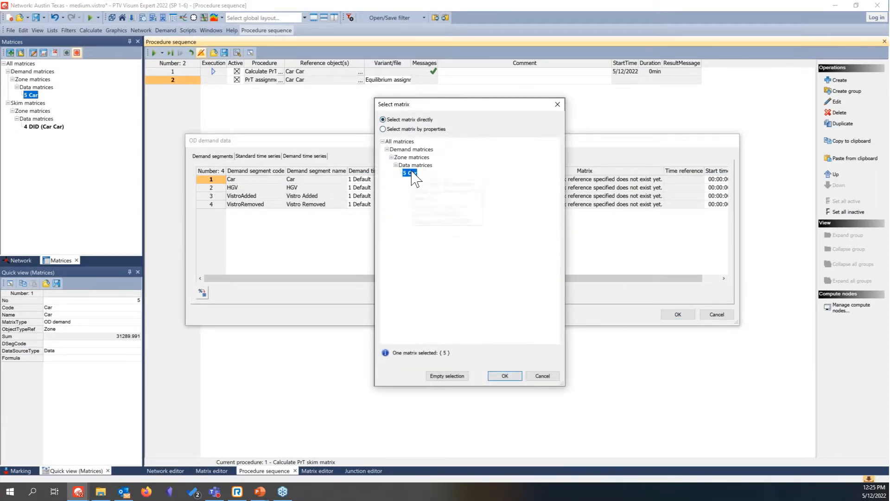
{"action": "left_click", "coordinate": [504, 376]}
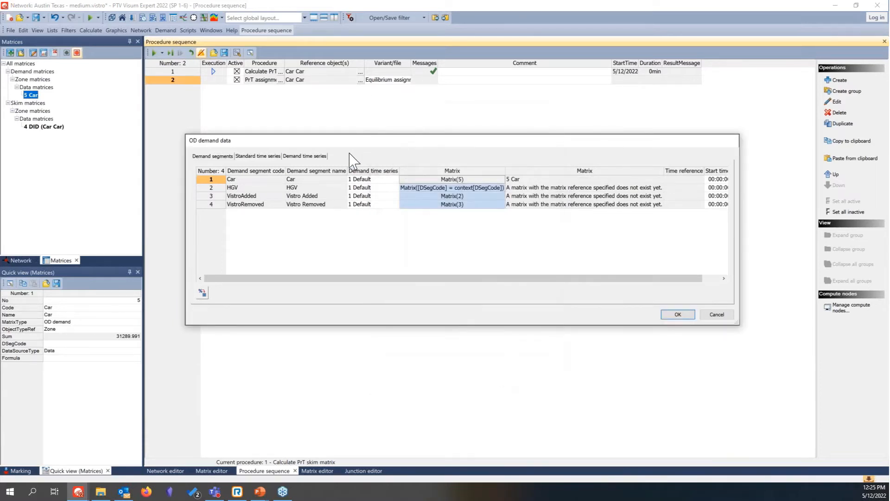
Step: Add a standard time series named AM Peak, keeping the type as time series by percentage
{"action": "left_click", "coordinate": [261, 156]}
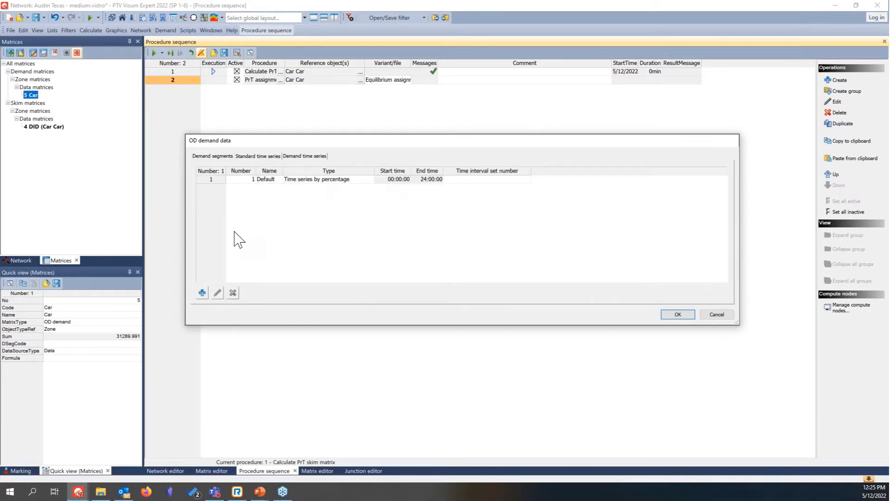
{"action": "left_click", "coordinate": [203, 293]}
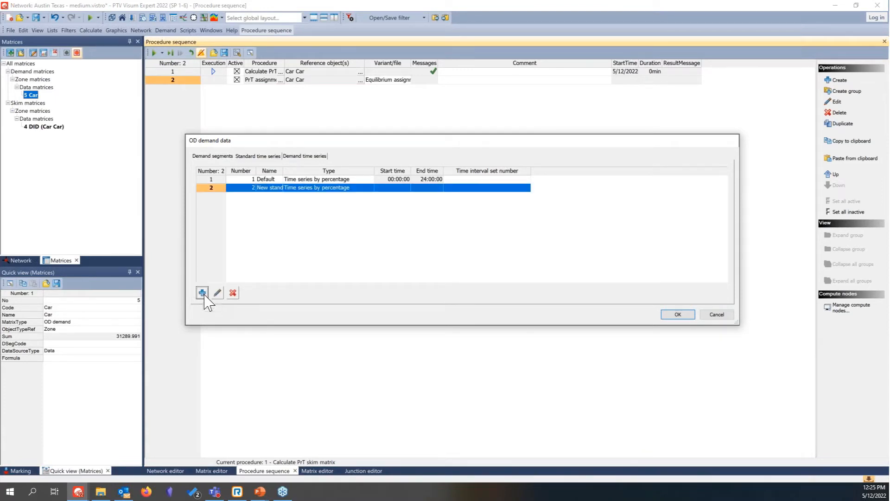
{"action": "left_click", "coordinate": [274, 189]}
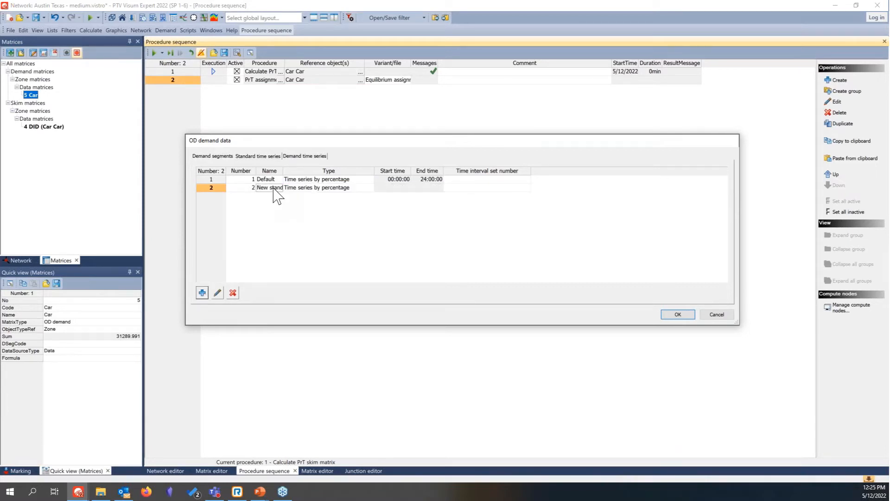
{"action": "type", "text": "AM Peak"}
{"action": "key", "text": "Tab"}
{"action": "type", "text": "A"}
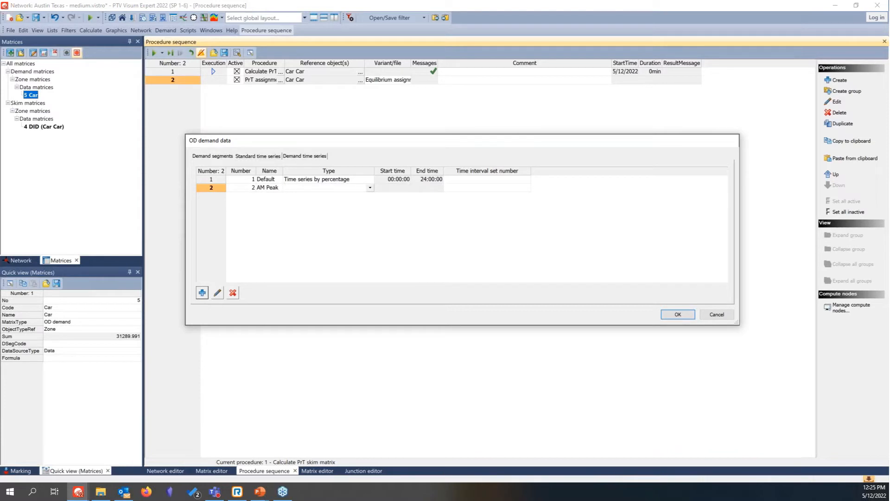
{"action": "key", "text": "Escape"}
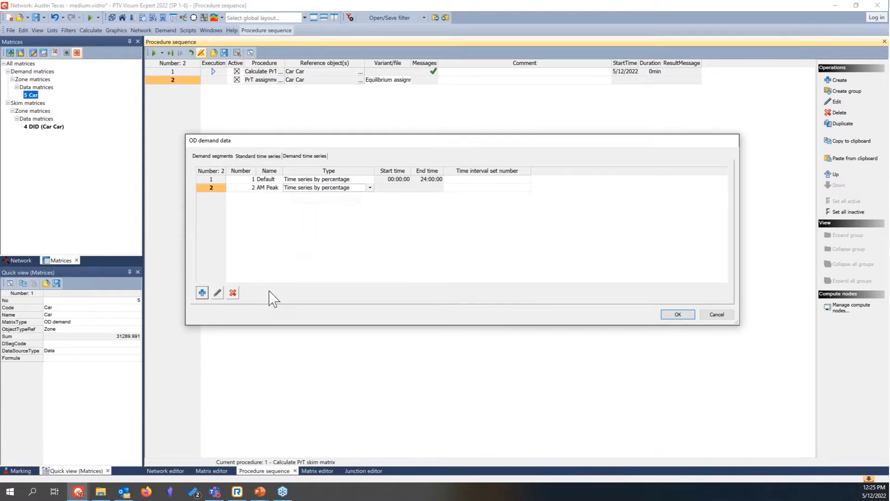
Step: Generate multiple entries for the AM Peak time series, covering 06:30 to 09:30 on day 1 in 15-minute intervals
{"action": "left_click", "coordinate": [217, 293]}
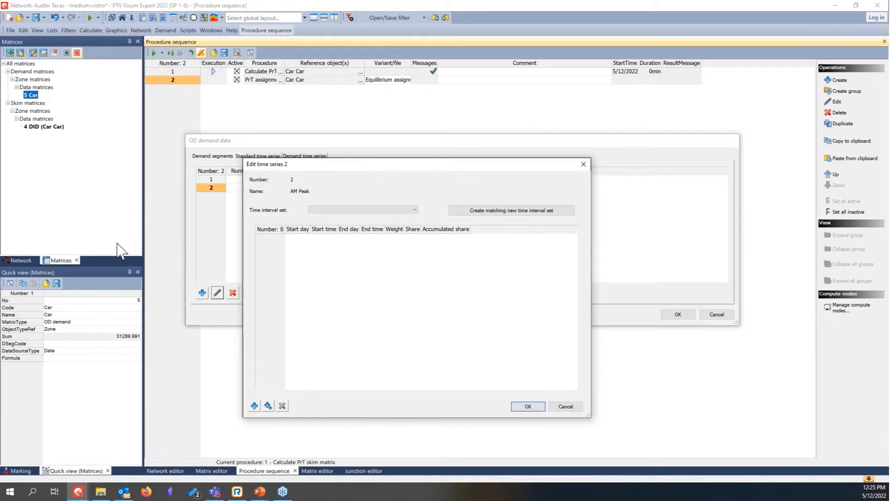
{"action": "left_click", "coordinate": [268, 406]}
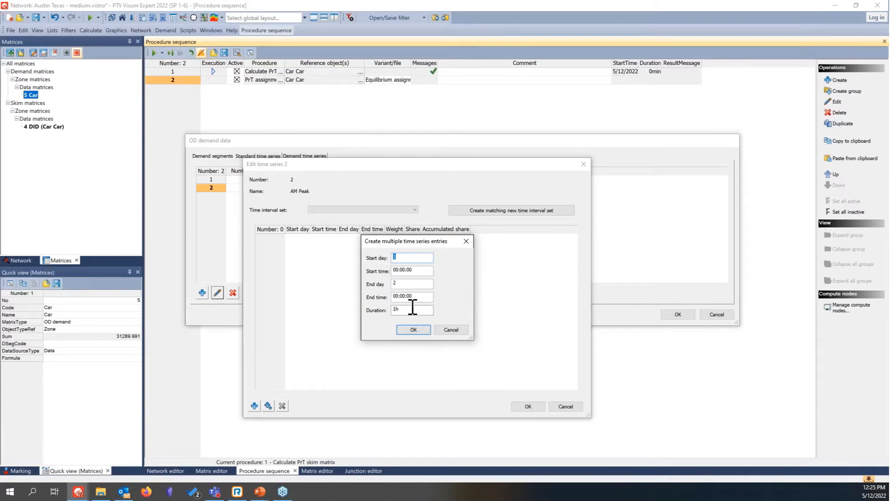
{"action": "left_click", "coordinate": [397, 271]}
{"action": "type", "text": "1"}
{"action": "left_click", "coordinate": [399, 296]}
{"action": "left_click_drag", "start_coordinate": [431, 310], "coordinate": [394, 309]}
{"action": "left_click", "coordinate": [413, 330]}
{"action": "left_click", "coordinate": [400, 346]}
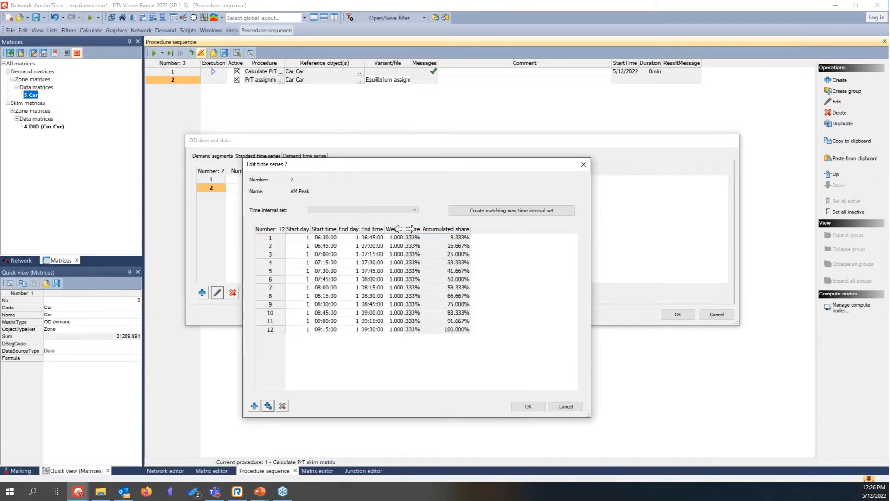
Step: Set the AM Peak weights to 2 for 07:00–07:45, 2.5 for 07:45–08:30 and 2 for 08:30–09:00, and accept the time series
{"action": "left_click", "coordinate": [402, 254]}
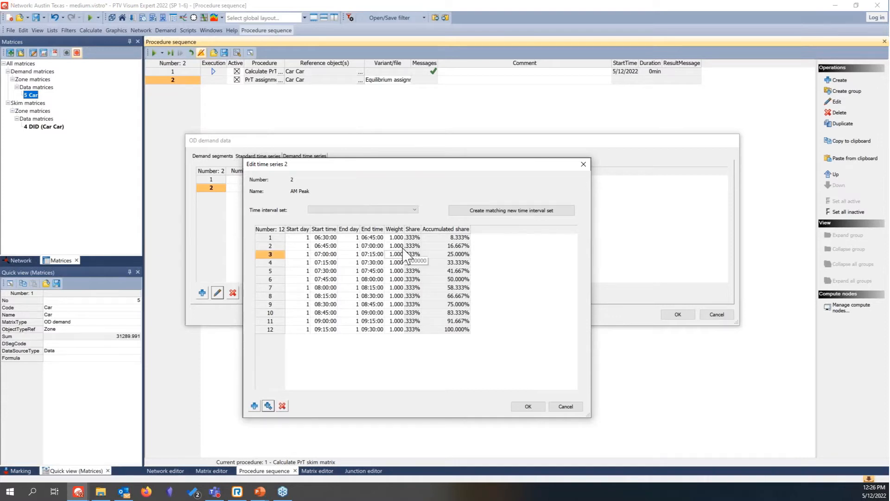
{"action": "type", "text": "2"}
{"action": "key", "text": "Return"}
{"action": "type", "text": "2"}
{"action": "key", "text": "Return"}
{"action": "type", "text": "2"}
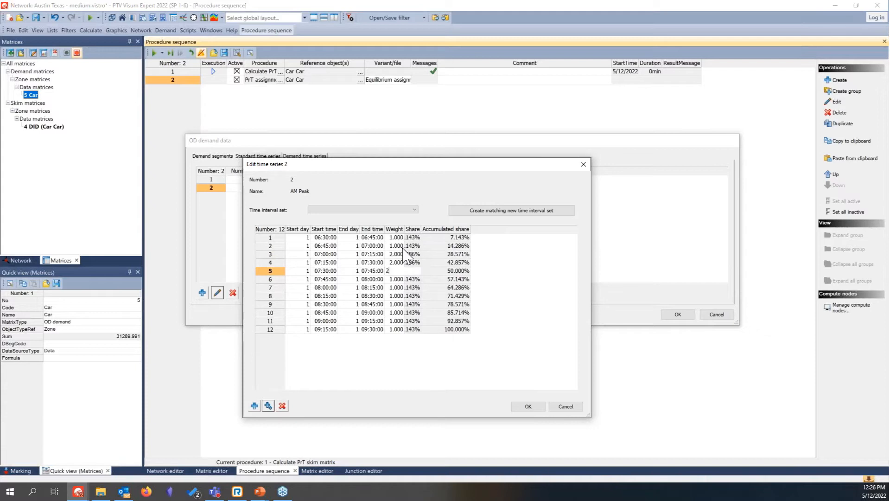
{"action": "key", "text": "Return"}
{"action": "type", "text": "2.5"}
{"action": "key", "text": "Return"}
{"action": "type", "text": "2.5"}
{"action": "key", "text": "Return"}
{"action": "type", "text": "2.5"}
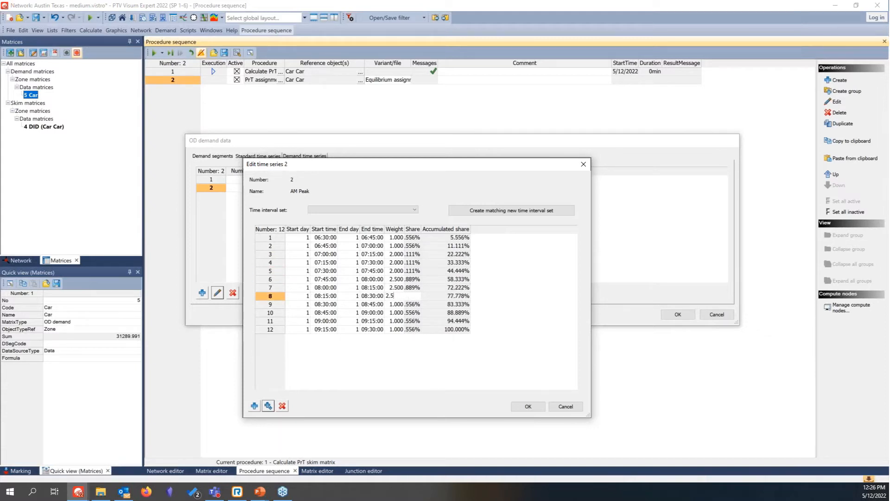
{"action": "key", "text": "Return"}
{"action": "type", "text": "2"}
{"action": "key", "text": "Return"}
{"action": "type", "text": "2"}
{"action": "key", "text": "Return"}
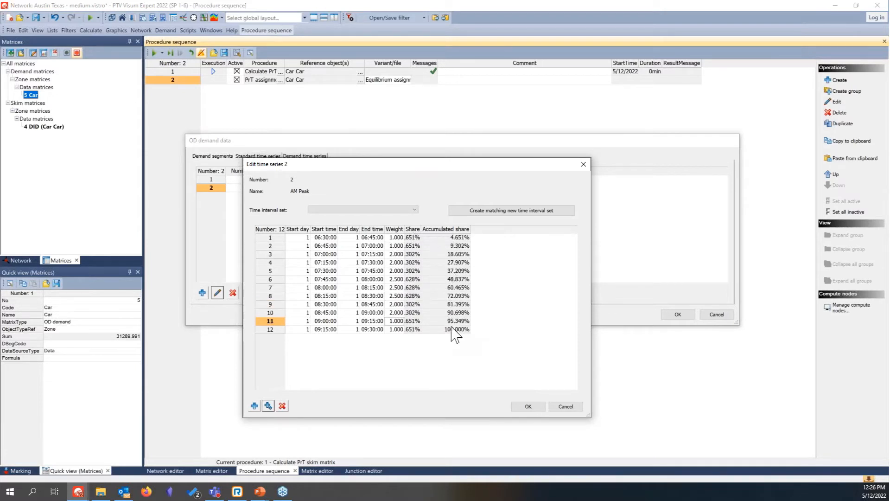
{"action": "left_click", "coordinate": [529, 406]}
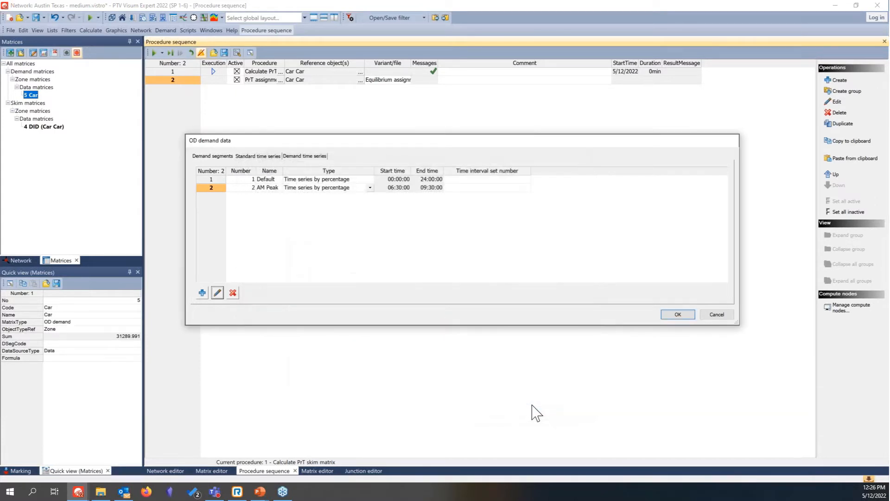
Step: Link the Default demand time series to the AM Peak standard time series and accept the OD demand data
{"action": "left_click", "coordinate": [309, 157]}
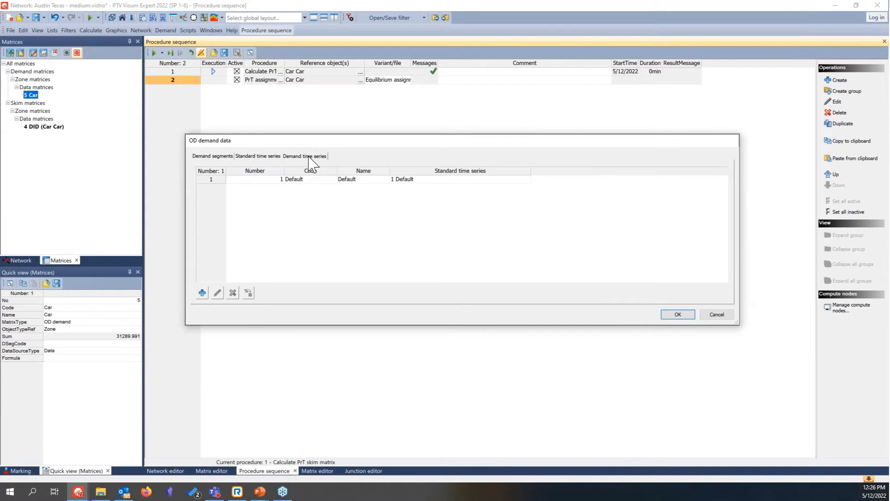
{"action": "left_click", "coordinate": [528, 181]}
{"action": "left_click", "coordinate": [526, 180]}
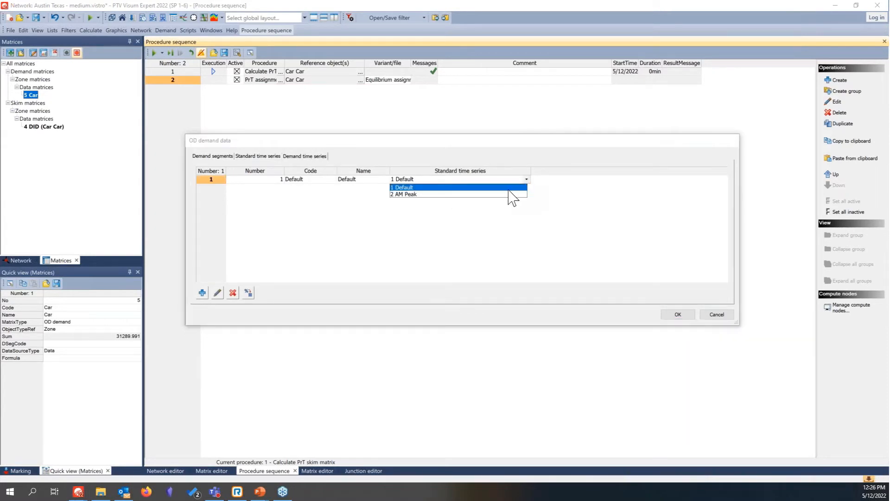
{"action": "left_click", "coordinate": [511, 196]}
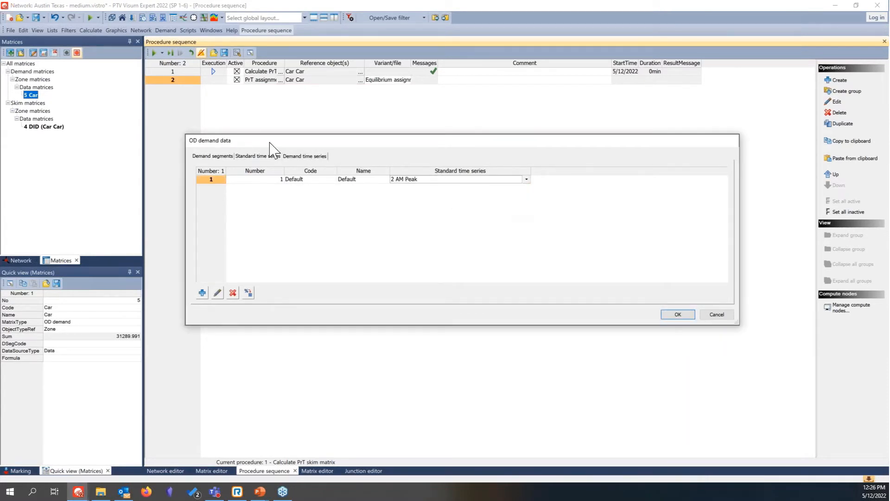
{"action": "left_click", "coordinate": [217, 158]}
{"action": "left_click", "coordinate": [678, 313]}
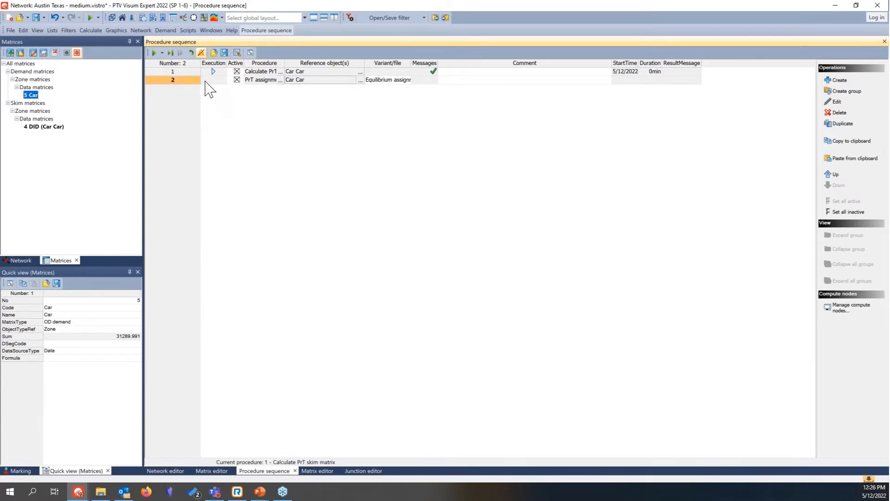
Step: Deactivate the PrT skim matrix calculation and run the procedure sequence with only the PrT assignment active
{"action": "left_click", "coordinate": [237, 72]}
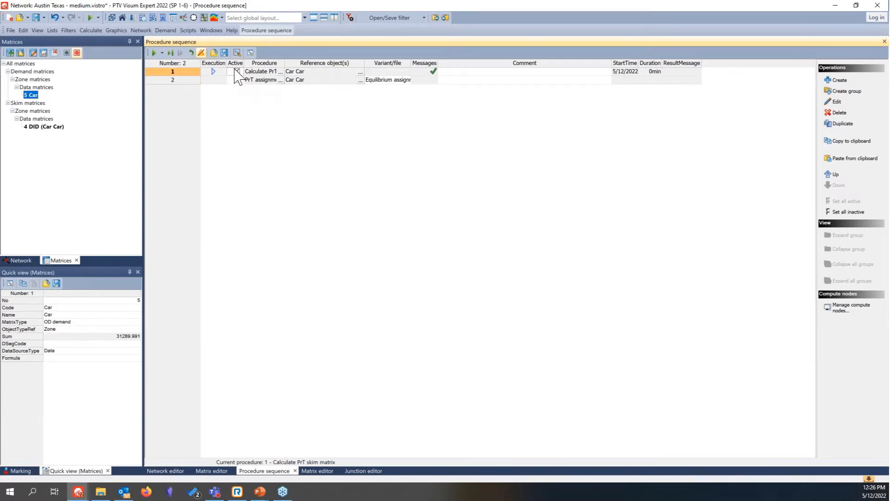
{"action": "left_click", "coordinate": [189, 81]}
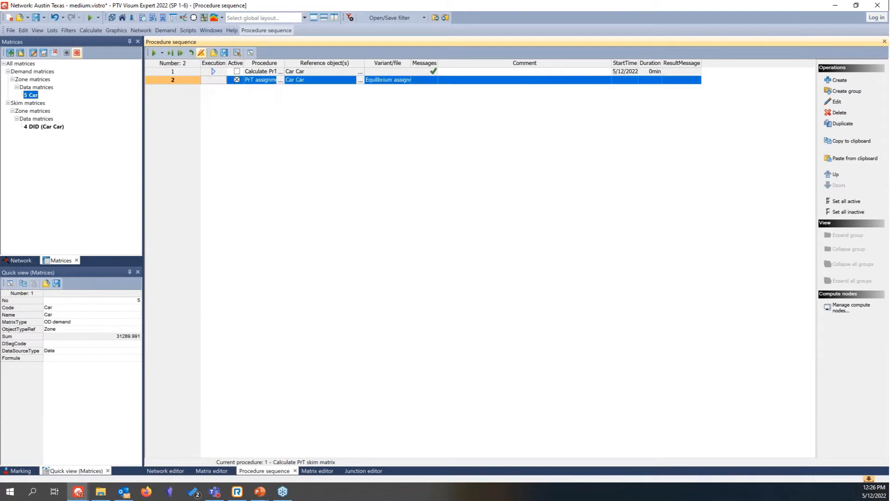
{"action": "left_click", "coordinate": [154, 52]}
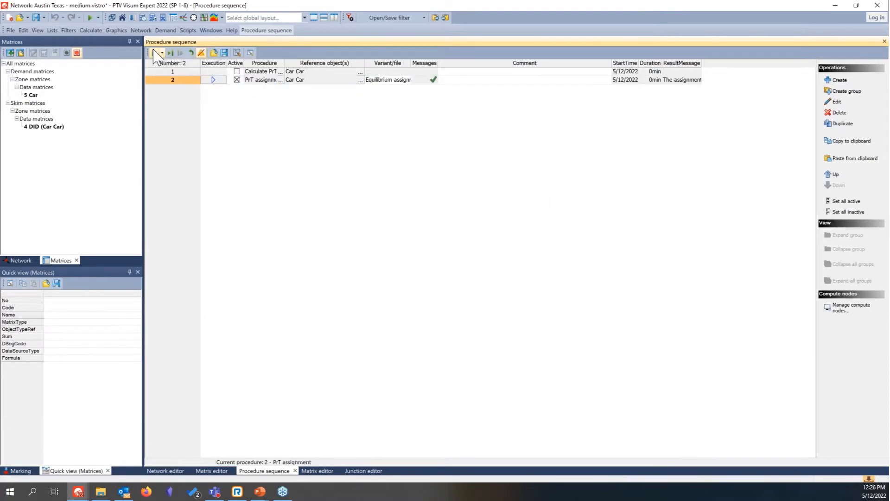
Step: Load a graphic parameters file into the network editor, reading all graphic parameters
{"action": "left_click", "coordinate": [167, 471]}
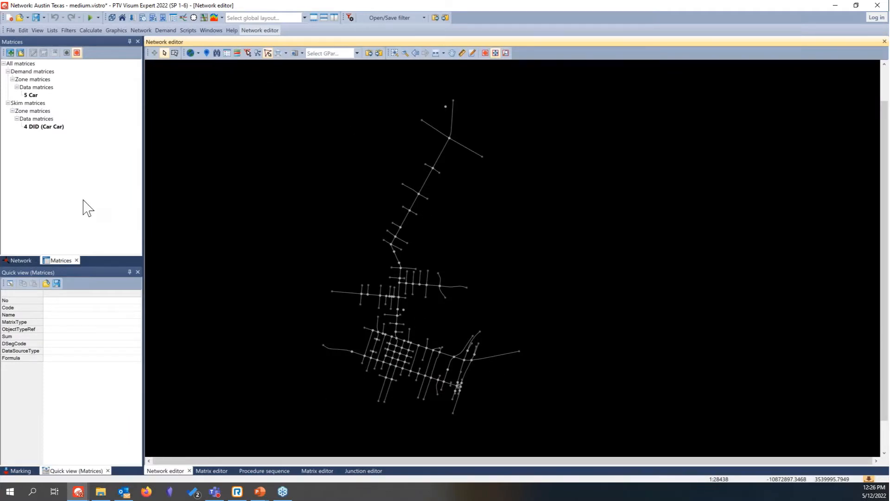
{"action": "left_click_drag", "start_coordinate": [22, 500], "coordinate": [257, 396]}
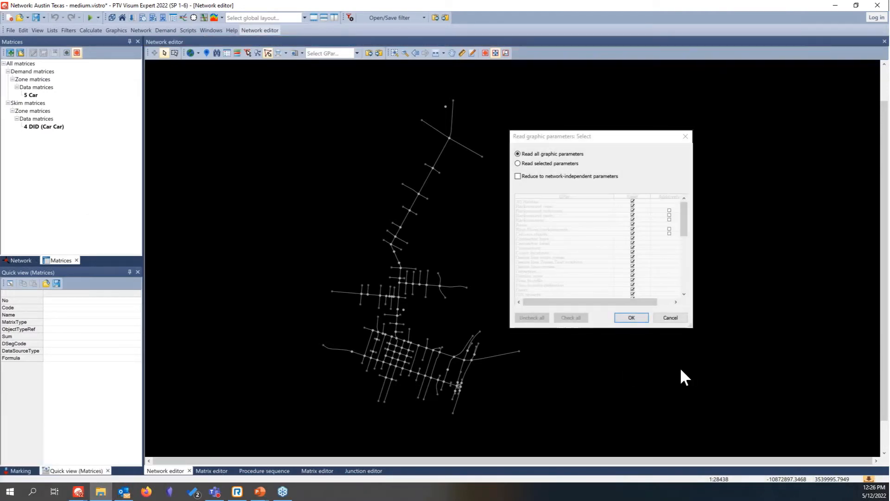
{"action": "left_click", "coordinate": [624, 316]}
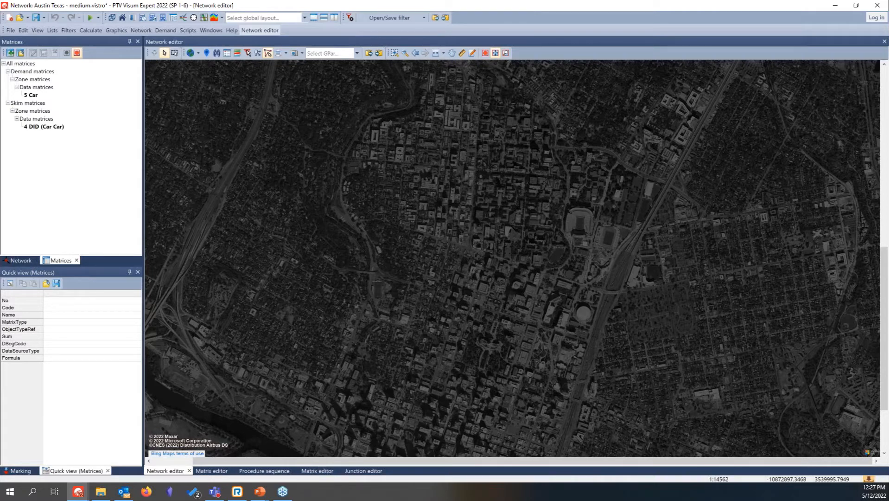
Step: Turn off the aerial background map in the network editor
{"action": "left_click", "coordinate": [265, 471]}
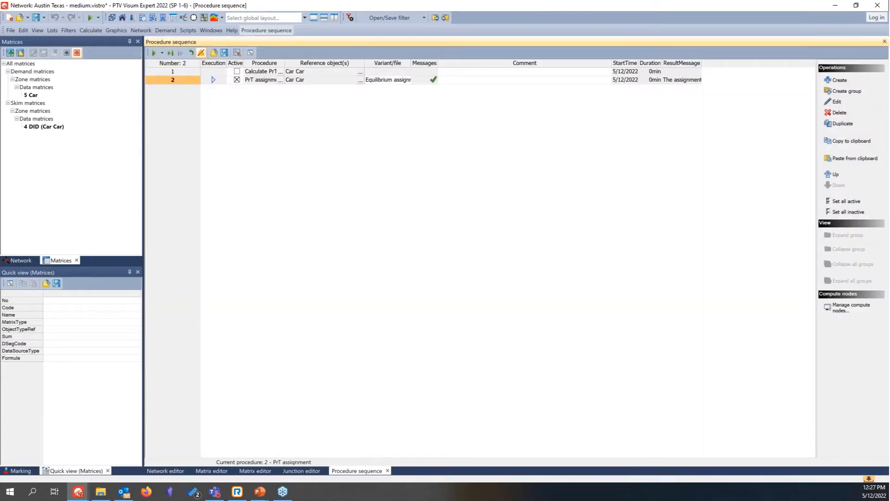
{"action": "left_click", "coordinate": [173, 471]}
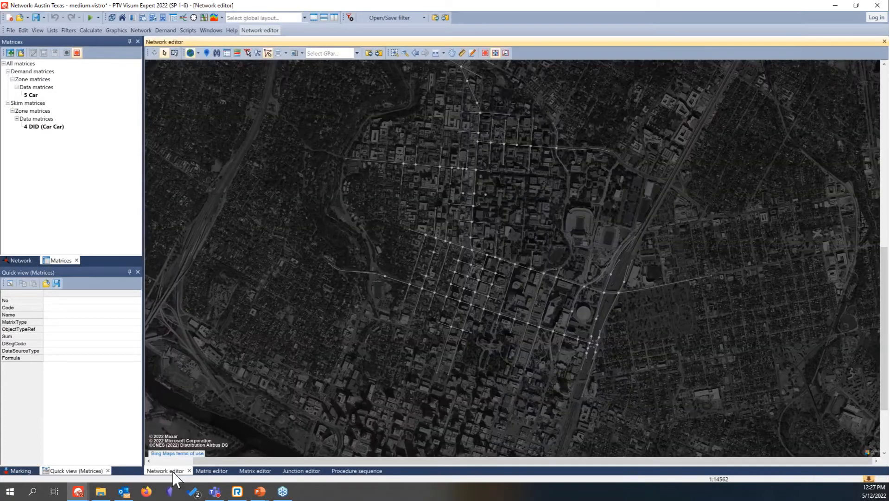
{"action": "left_click", "coordinate": [190, 53]}
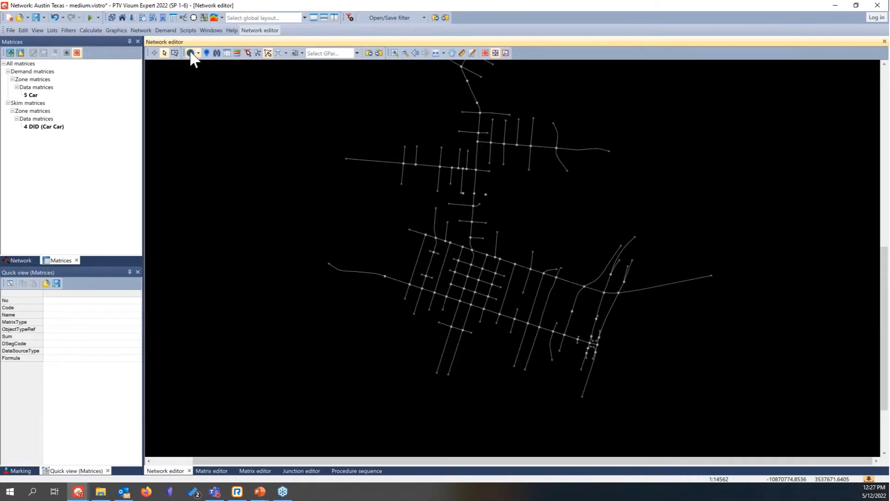
Step: Scale the first link bar by Volume PrT [veh] (AP) in the network editor's graphic parameters and apply it
{"action": "scroll", "coordinate": [441, 169], "scroll_direction": "down", "scroll_amount": 3}
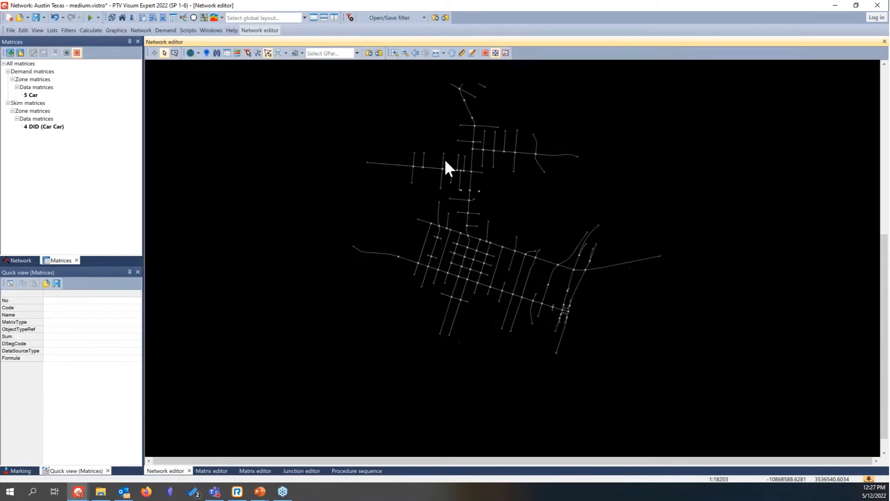
{"action": "double_click", "coordinate": [286, 113]}
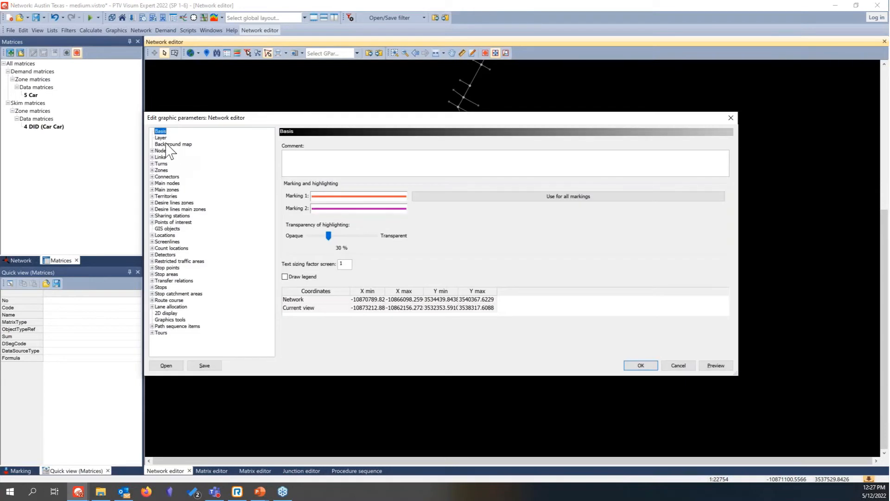
{"action": "left_click", "coordinate": [152, 157]}
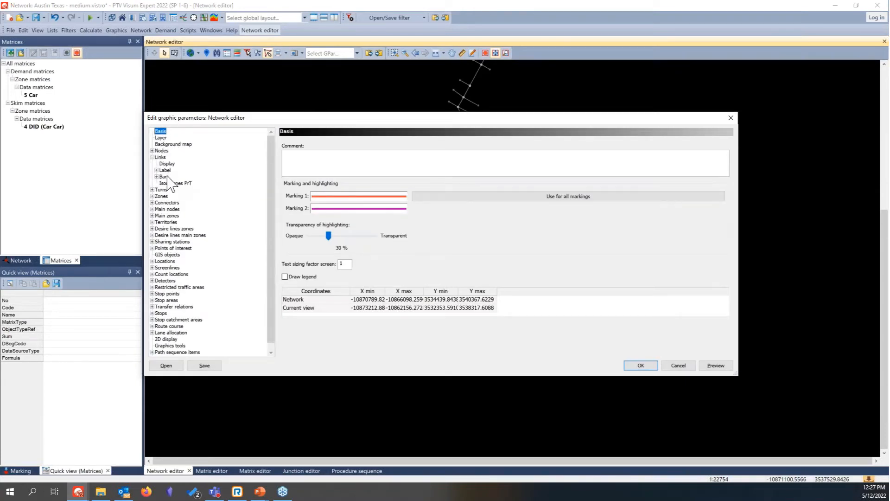
{"action": "left_click", "coordinate": [165, 177]}
{"action": "left_click", "coordinate": [157, 177]}
{"action": "left_click", "coordinate": [171, 183]}
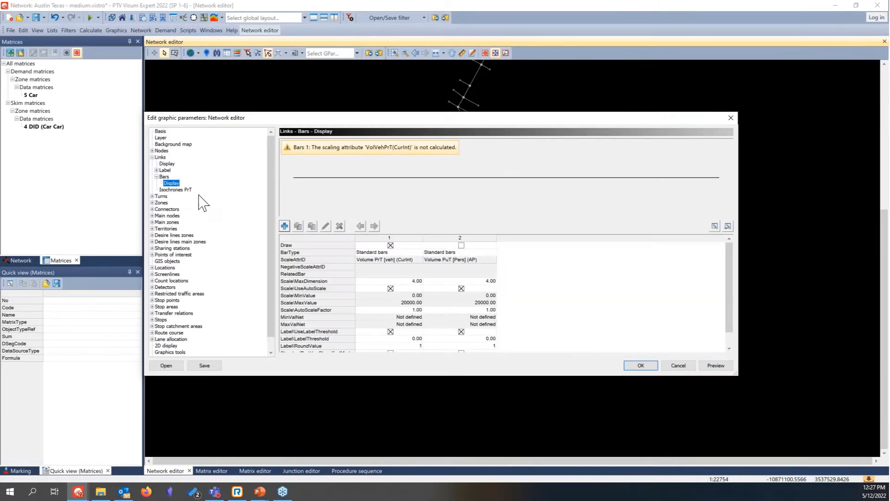
{"action": "left_click", "coordinate": [391, 259]}
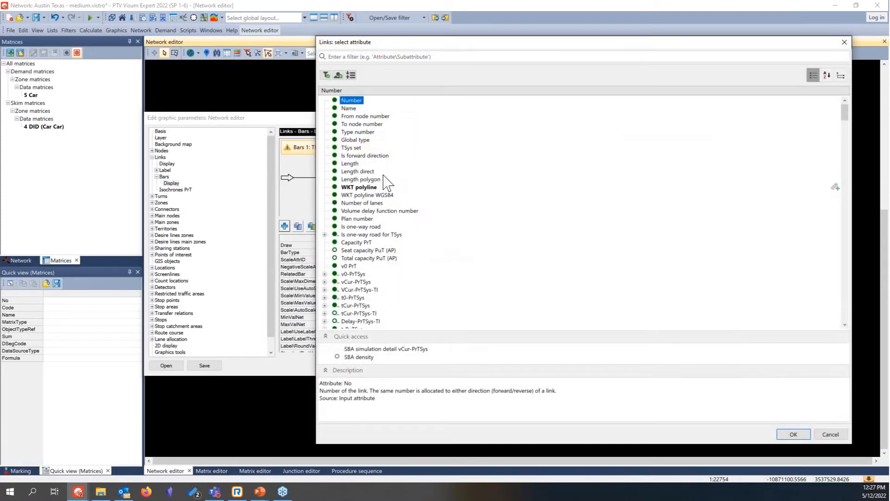
{"action": "left_click", "coordinate": [374, 57]}
{"action": "type", "text": "vol"}
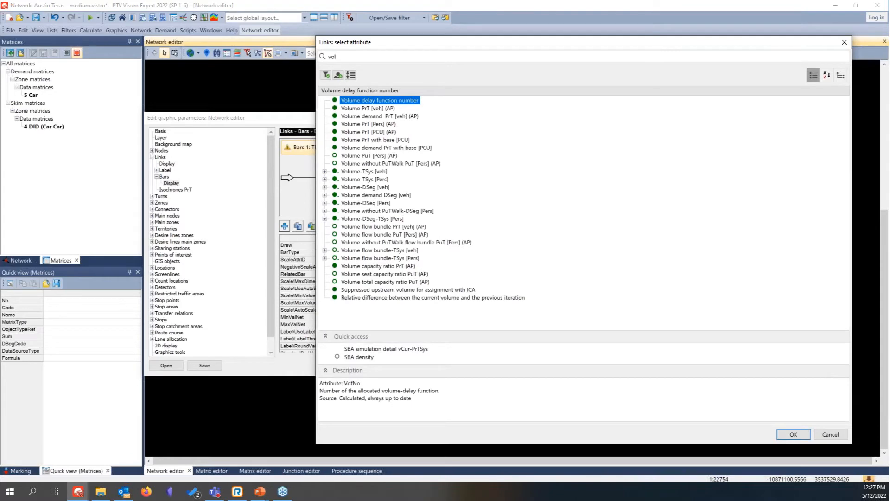
{"action": "left_click", "coordinate": [392, 108]}
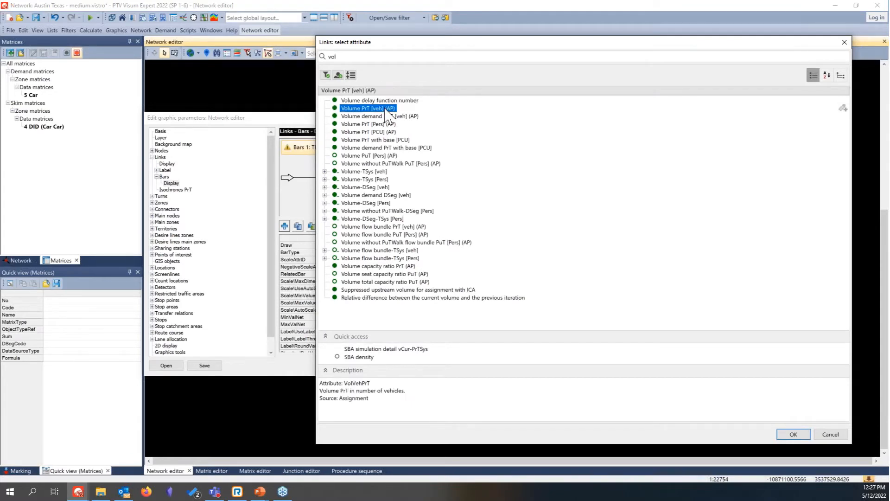
{"action": "left_click", "coordinate": [797, 435]}
{"action": "left_click", "coordinate": [715, 365]}
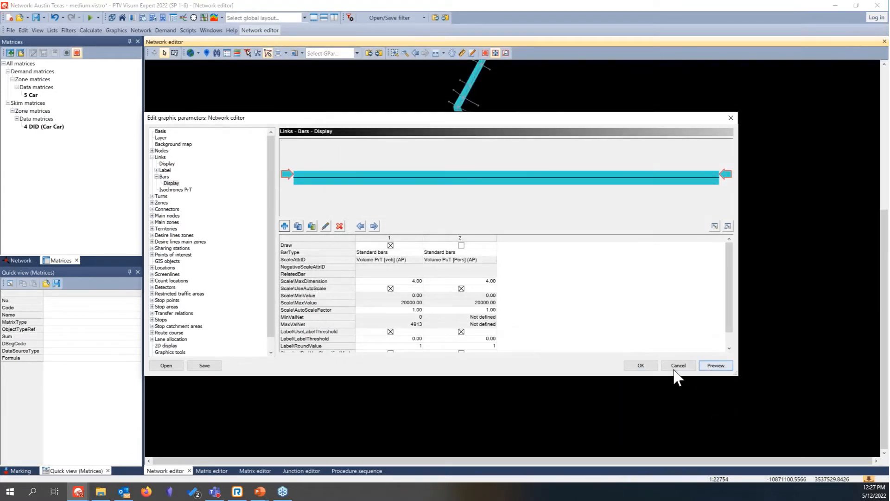
{"action": "left_click", "coordinate": [654, 366]}
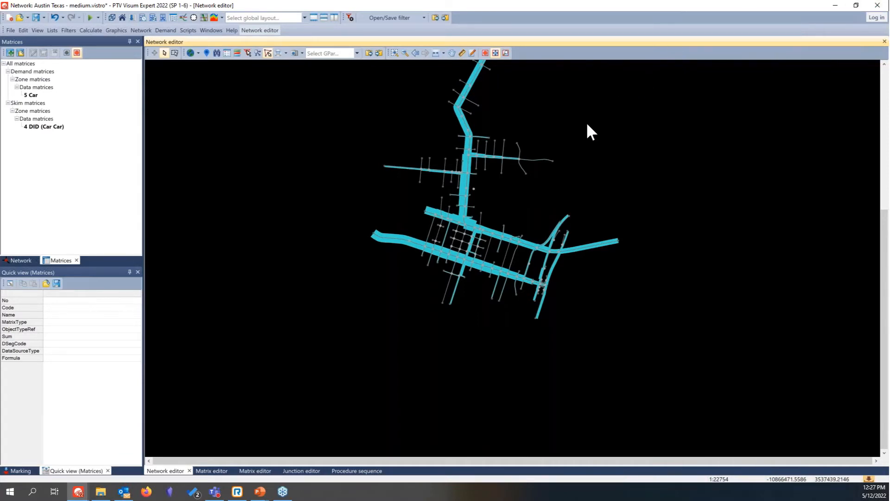
{"action": "left_click_drag", "start_coordinate": [577, 137], "coordinate": [486, 205]}
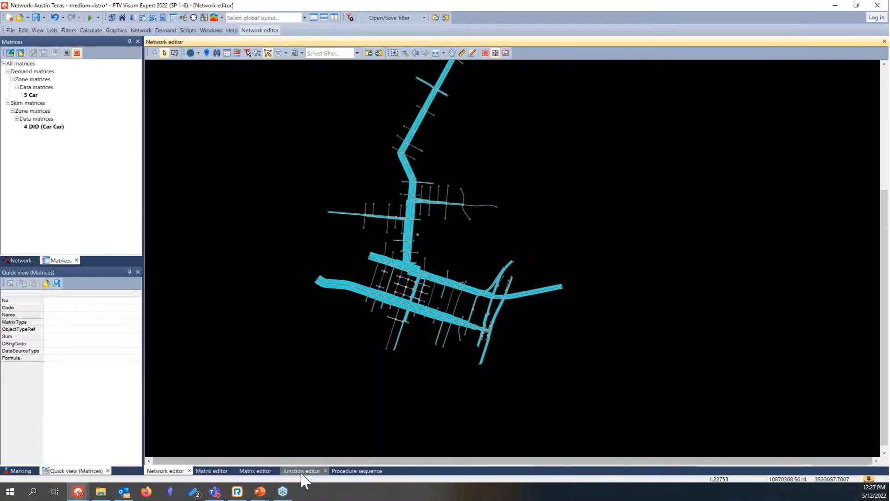
Step: Change the PrT assignment variant in the procedure sequence to Simulation-based dynamic assignment (SBA)
{"action": "left_click", "coordinate": [345, 470]}
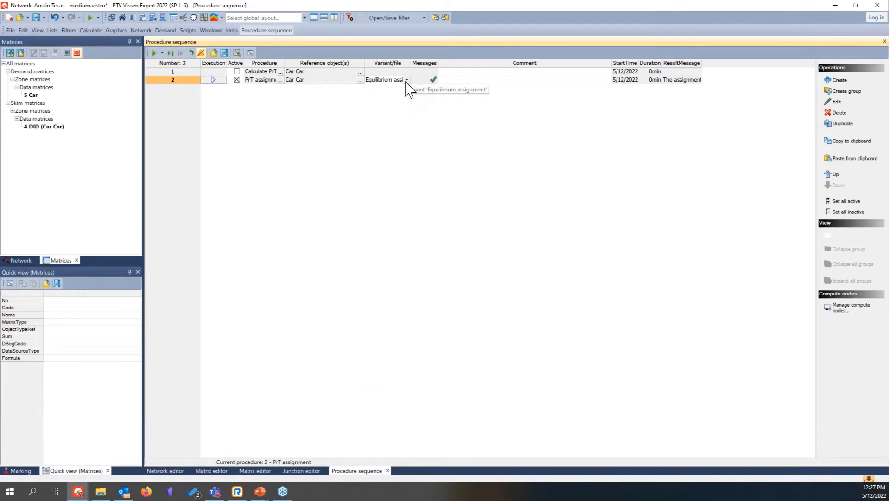
{"action": "left_click", "coordinate": [407, 79]}
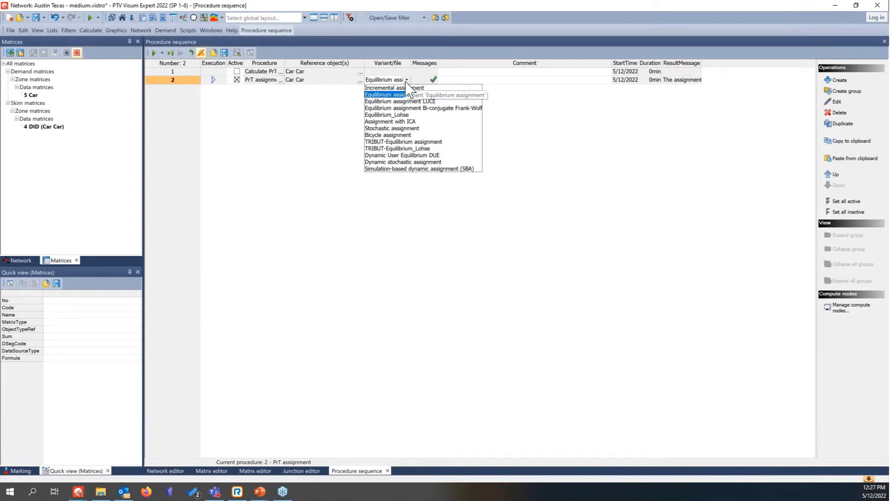
{"action": "left_click", "coordinate": [404, 170]}
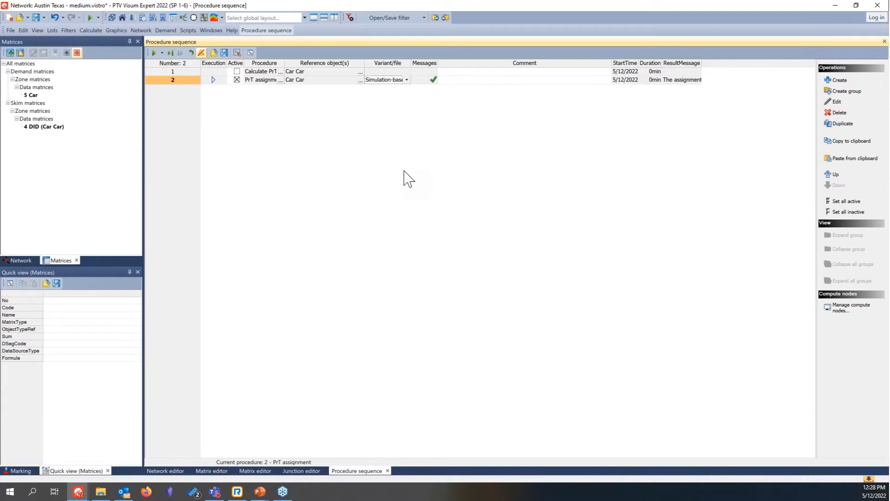
Step: Set the assignment time period in the SBA parameters from 06:30:00 to 09:30:00
{"action": "double_click", "coordinate": [398, 80]}
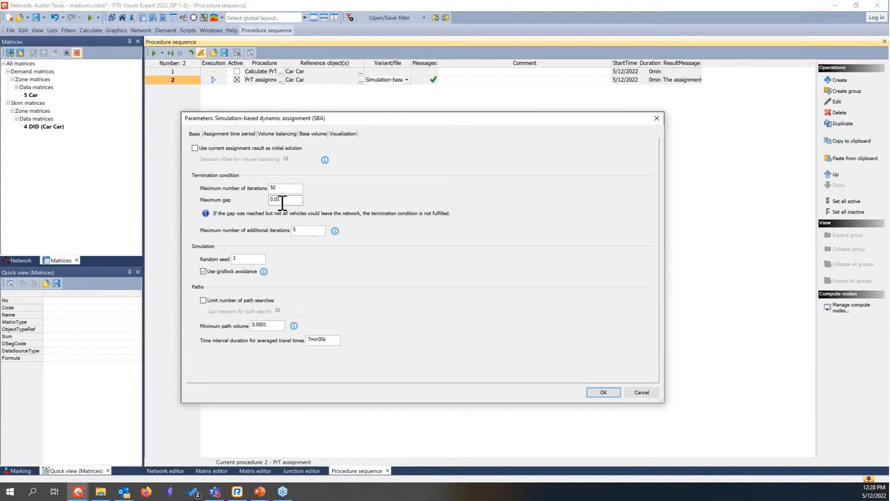
{"action": "left_click", "coordinate": [240, 133]}
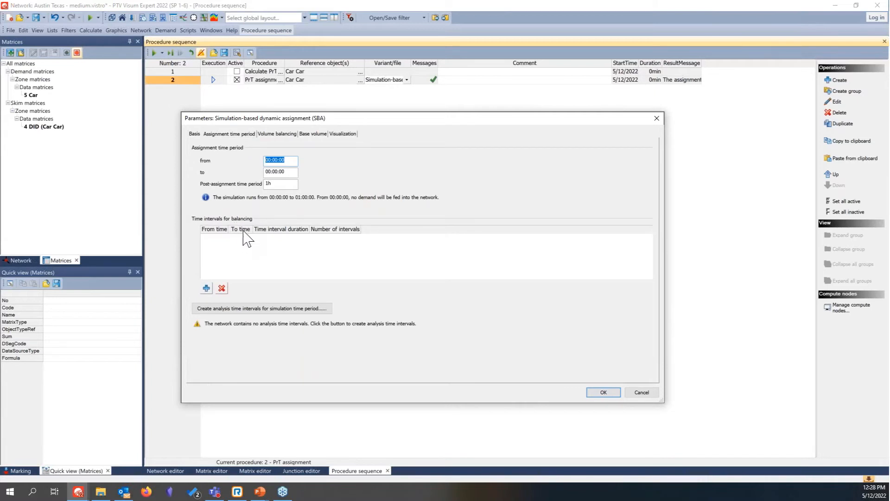
{"action": "left_click", "coordinate": [268, 172]}
{"action": "key", "text": "BackSpace"}
{"action": "type", "text": "6"}
{"action": "key", "text": "Right"}
{"action": "key", "text": "Right"}
{"action": "key", "text": "BackSpace"}
{"action": "type", "text": "3"}
{"action": "left_click", "coordinate": [271, 172]}
{"action": "key", "text": "BackSpace"}
{"action": "type", "text": "9"}
{"action": "left_click", "coordinate": [288, 160]}
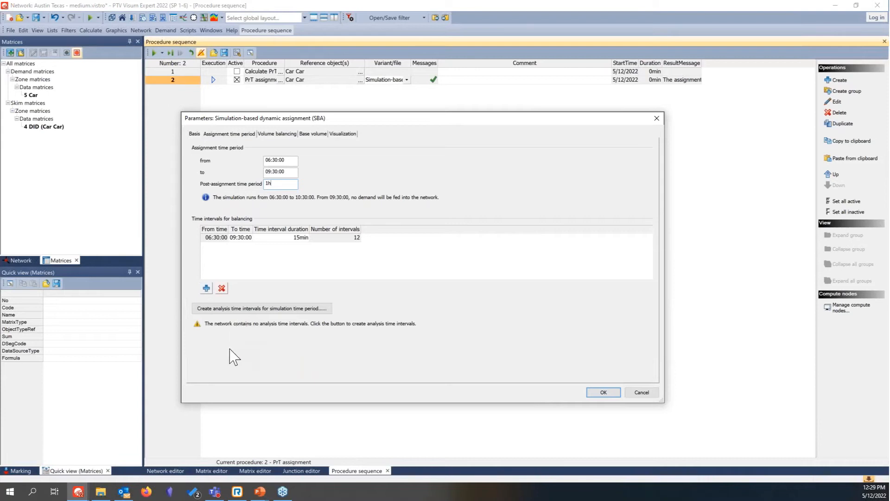
Step: Create 15-minute analysis time intervals for the simulation time period and accept the SBA parameters
{"action": "left_click", "coordinate": [277, 309]}
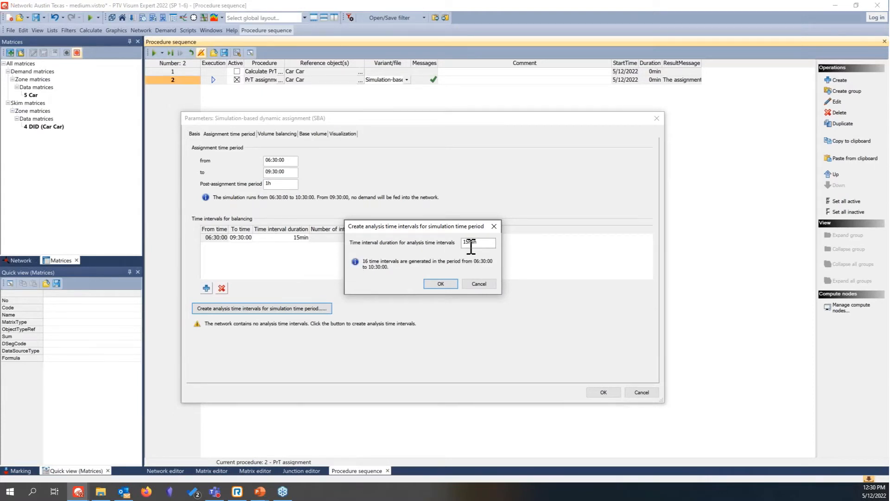
{"action": "left_click", "coordinate": [441, 283]}
{"action": "left_click", "coordinate": [603, 393]}
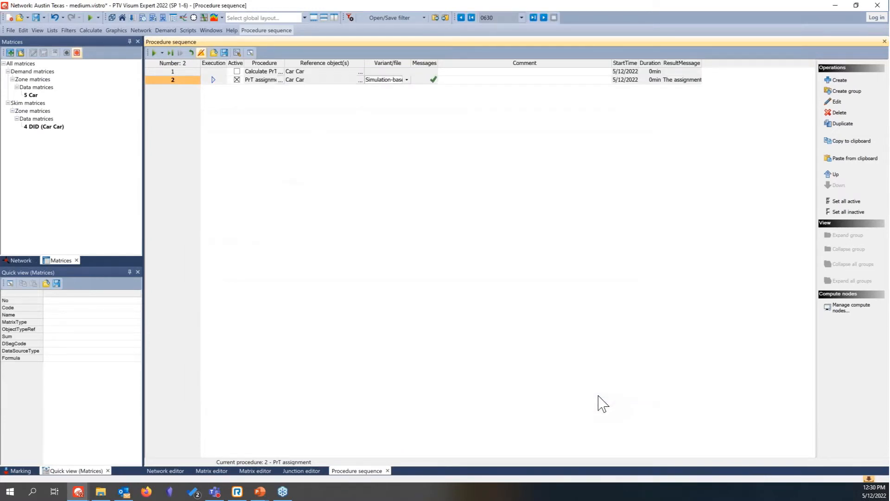
Step: Review the SBA volume balancing and base volume settings, and enable recording of vehicle trajectories for visualization
{"action": "double_click", "coordinate": [396, 85]}
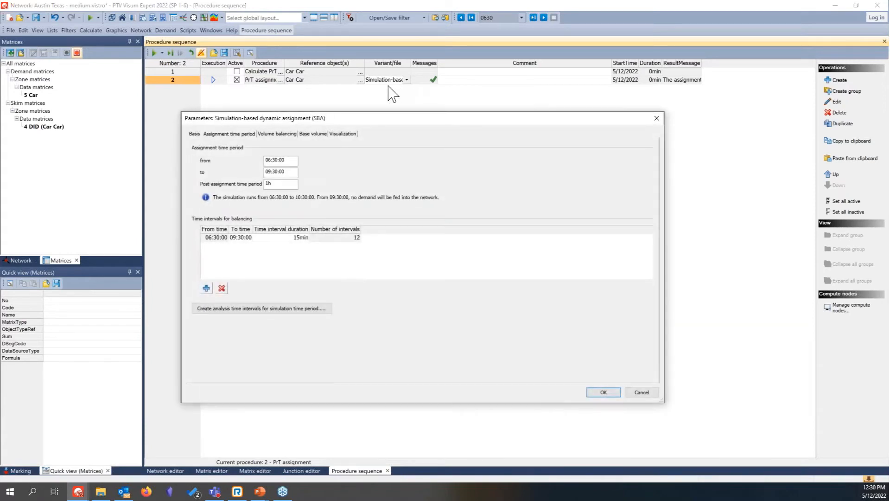
{"action": "left_click", "coordinate": [288, 134]}
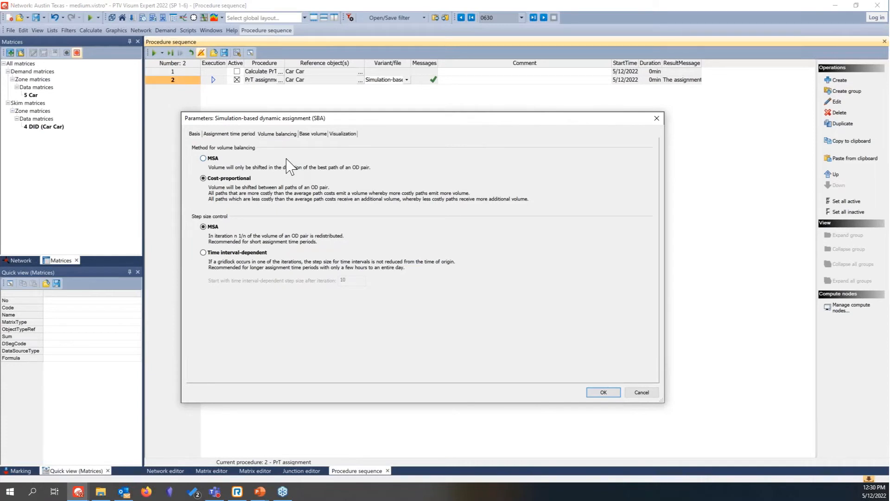
{"action": "left_click", "coordinate": [314, 135]}
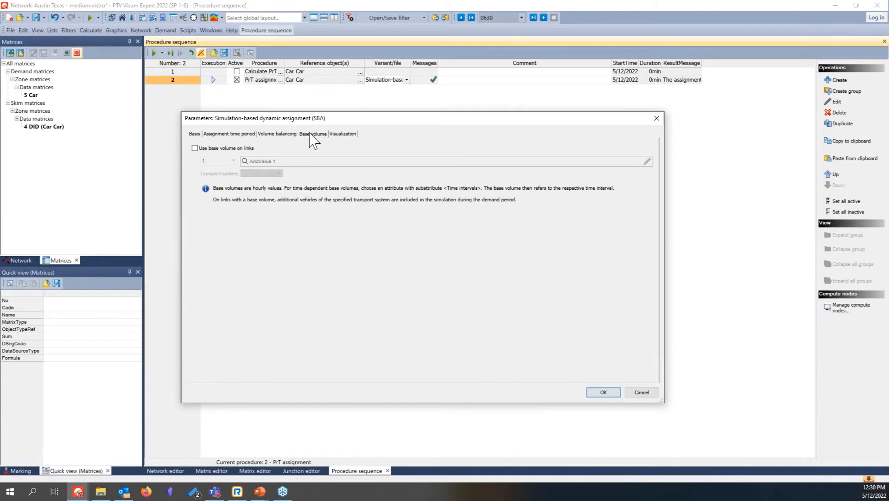
{"action": "left_click", "coordinate": [347, 135]}
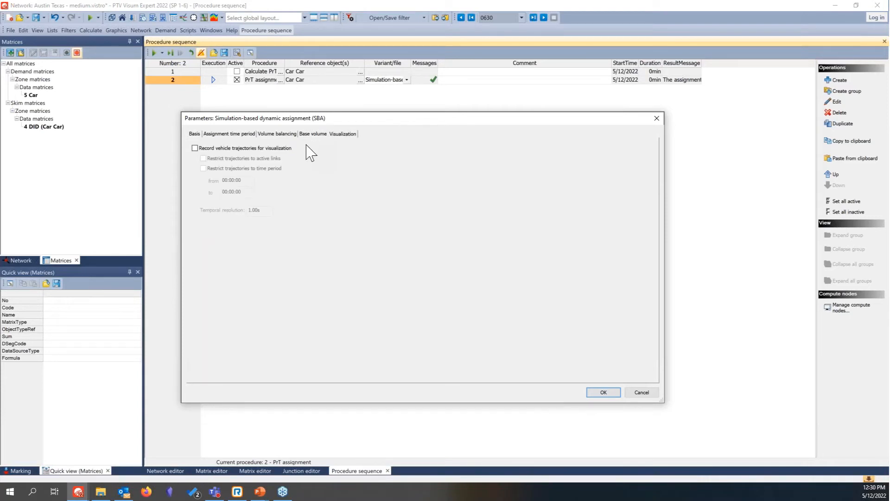
{"action": "left_click", "coordinate": [282, 148]}
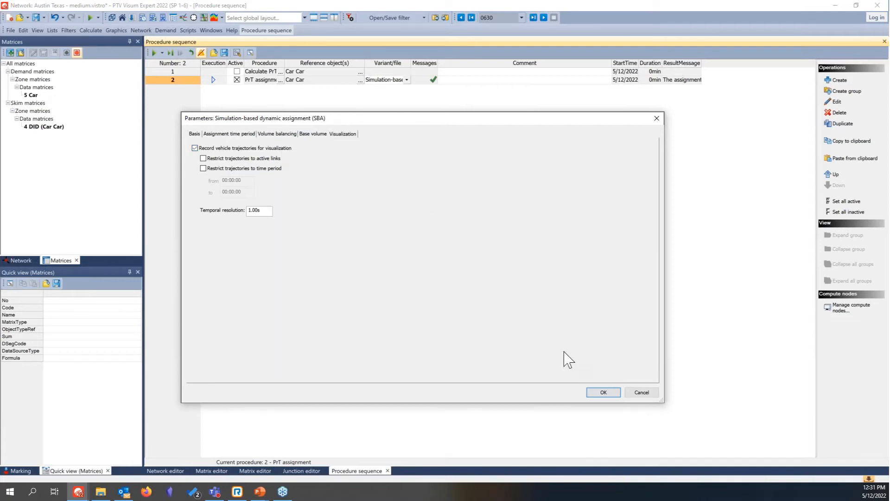
{"action": "left_click", "coordinate": [605, 393]}
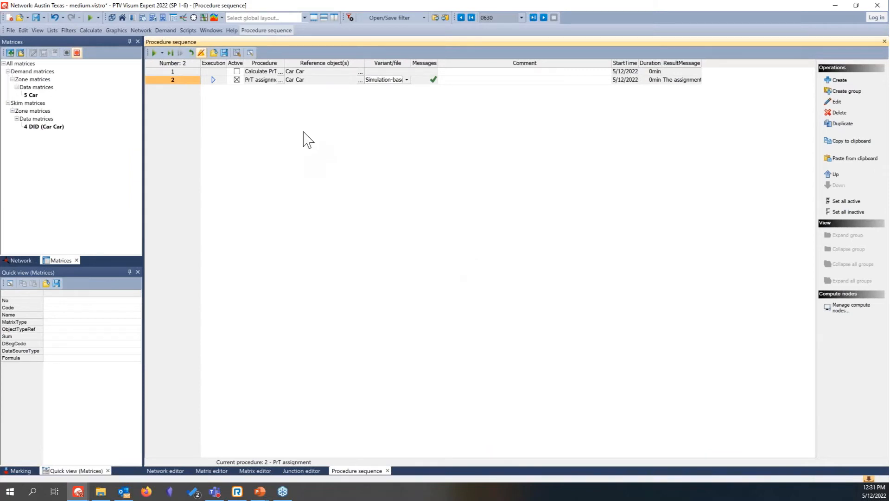
Step: Run the procedure sequence with the simulation-based assignment and show its error messages
{"action": "left_click", "coordinate": [154, 53]}
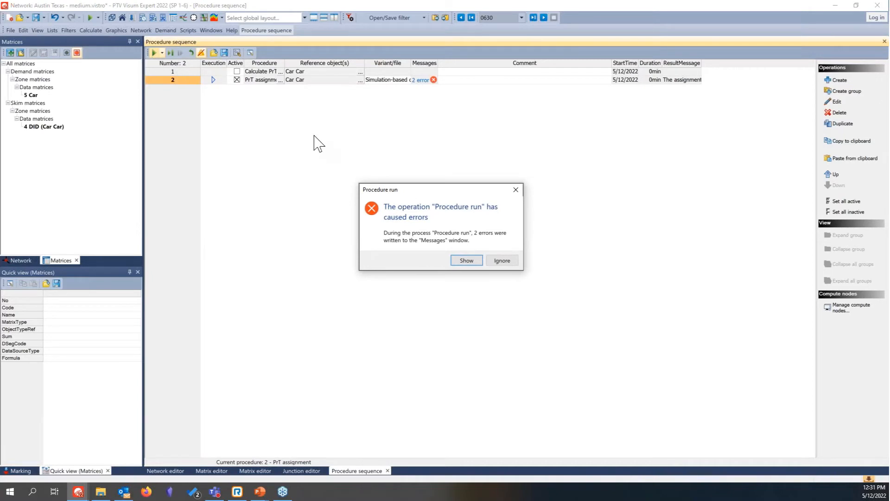
{"action": "left_click", "coordinate": [473, 262]}
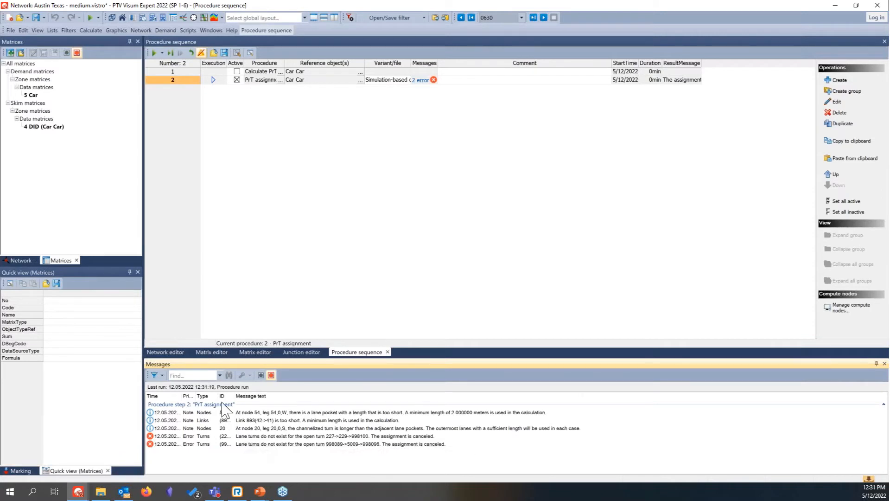
Step: Locate the open turn 227->229->998100 from the error messages in the junction editor
{"action": "left_click", "coordinate": [301, 352]}
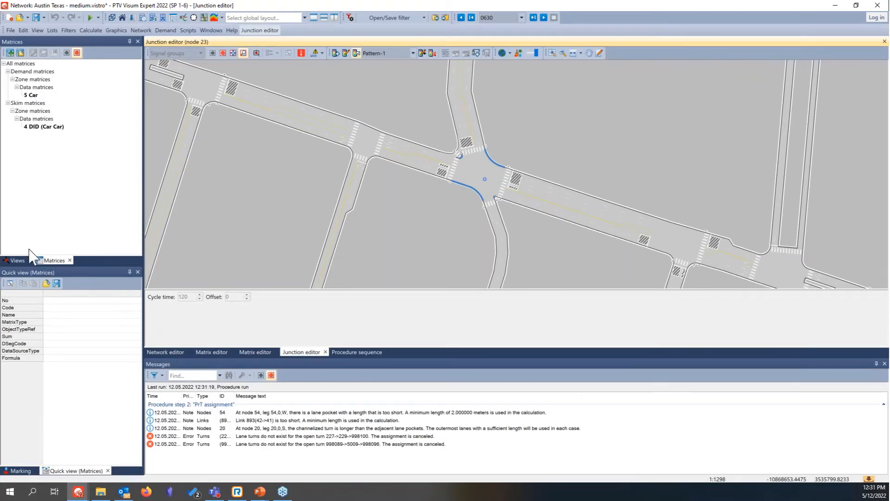
{"action": "left_click", "coordinate": [20, 260]}
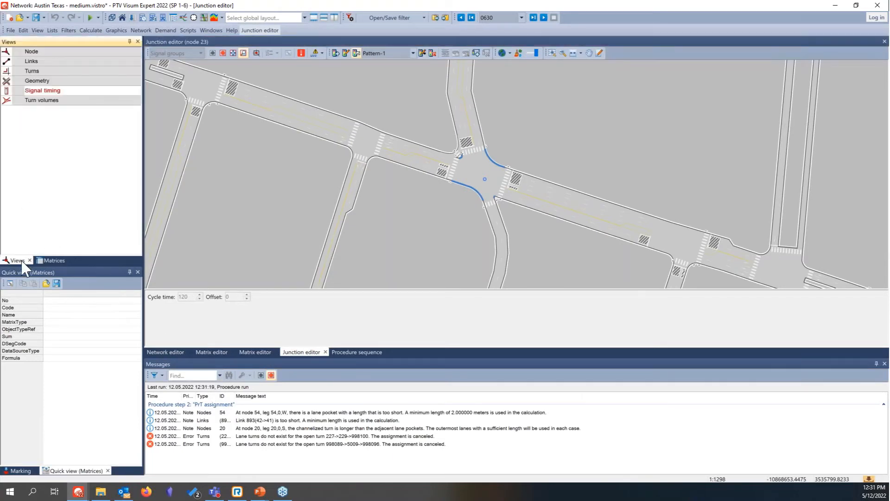
{"action": "left_click", "coordinate": [59, 71]}
{"action": "left_click", "coordinate": [65, 91]}
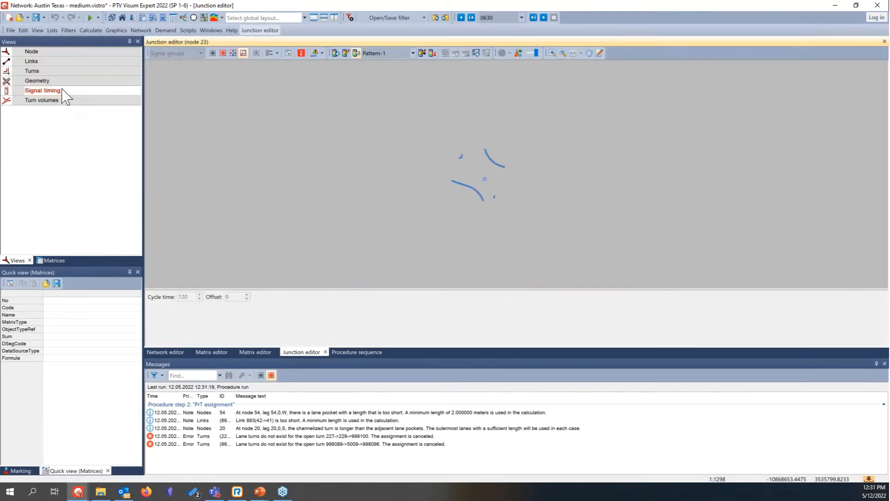
{"action": "left_click", "coordinate": [248, 436]}
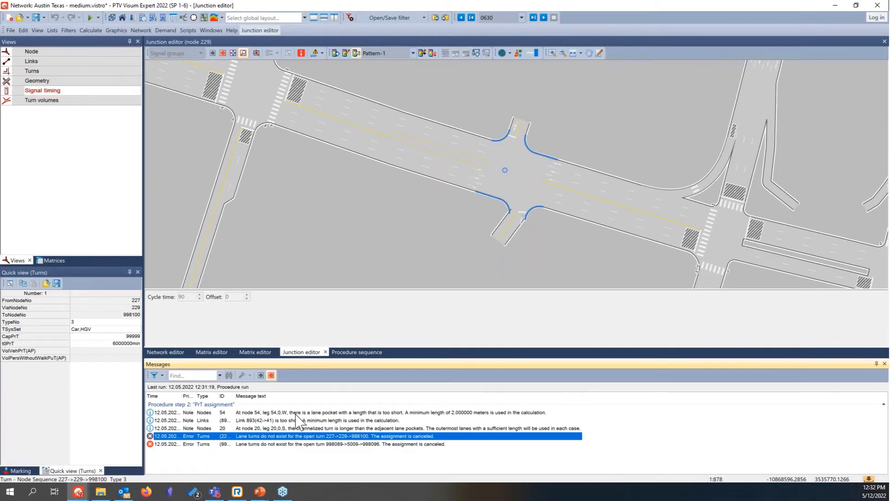
{"action": "left_click", "coordinate": [283, 321]}
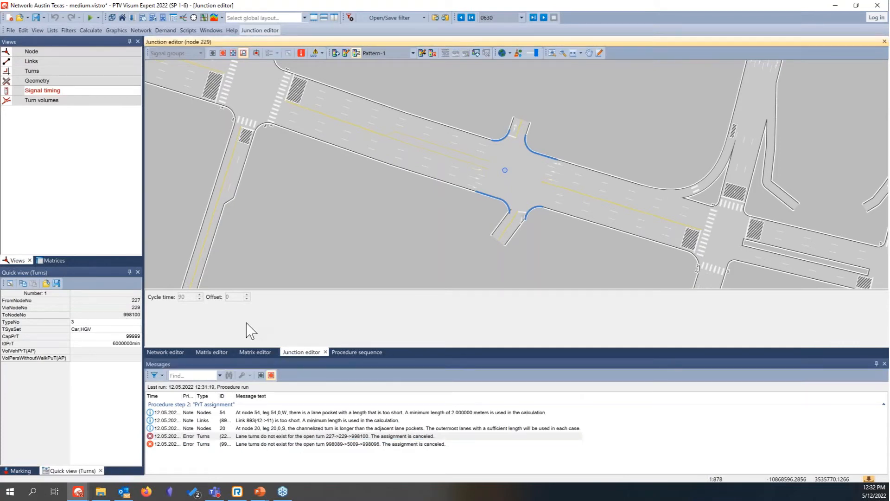
Step: Switch node 229 to the geometry view and select lane turns as the network object type
{"action": "left_click", "coordinate": [42, 82]}
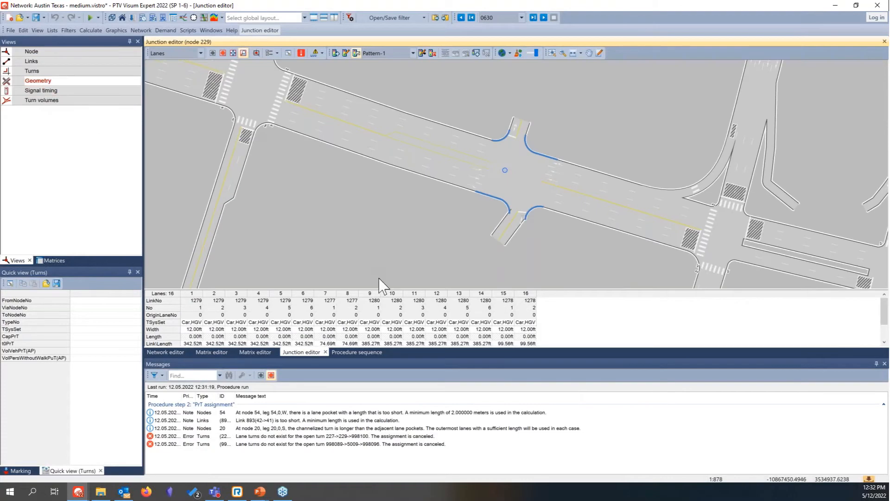
{"action": "right_click", "coordinate": [672, 330]}
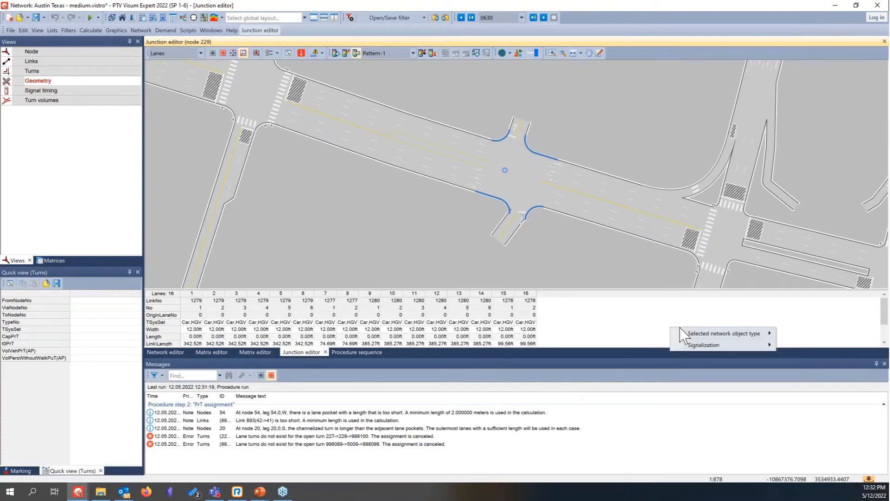
{"action": "mouse_move", "coordinate": [733, 334]}
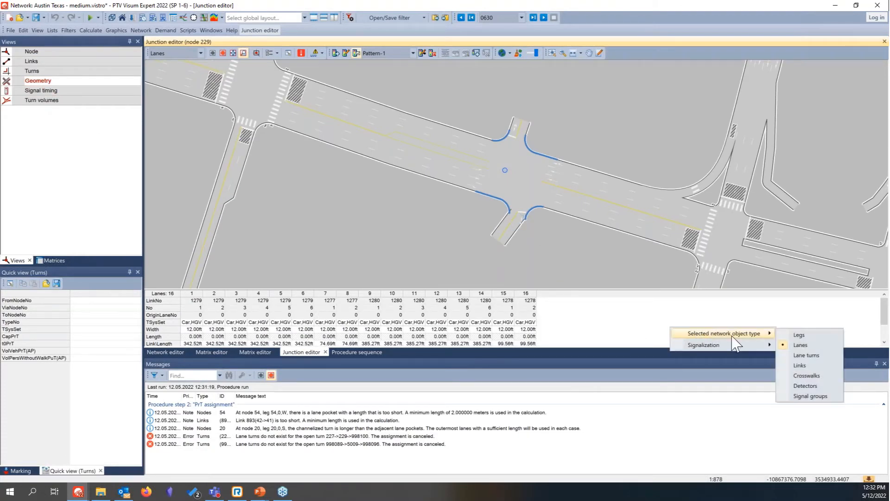
{"action": "left_click", "coordinate": [807, 355]}
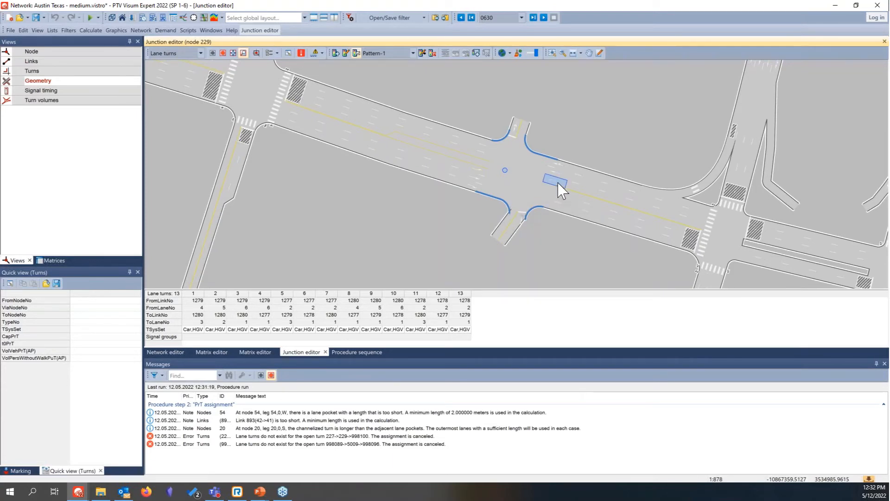
Step: Add a lane turn at node 229 from lane 4 of link 1279 to lane 1 of link 1278
{"action": "left_click", "coordinate": [558, 183]}
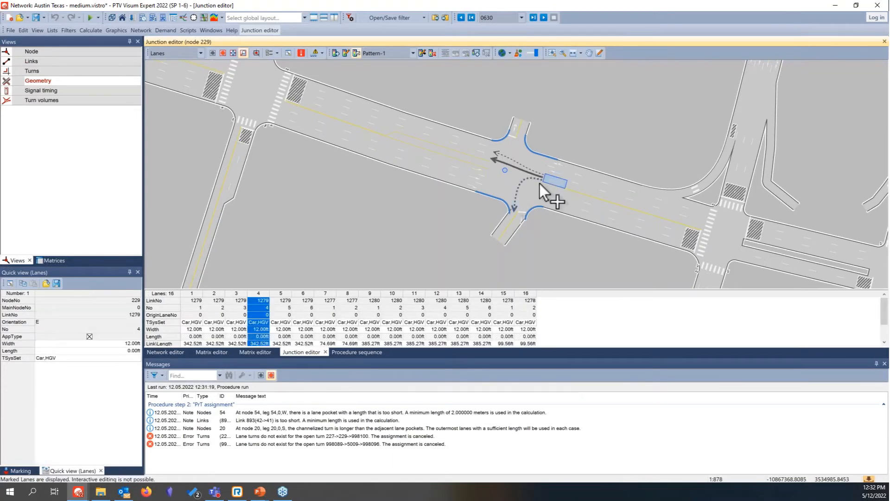
{"action": "left_click", "coordinate": [517, 196]}
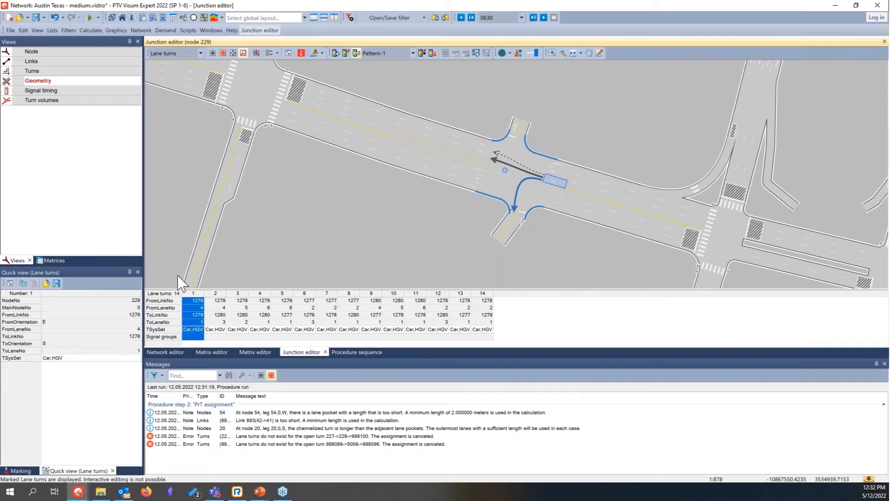
{"action": "right_click", "coordinate": [190, 296]}
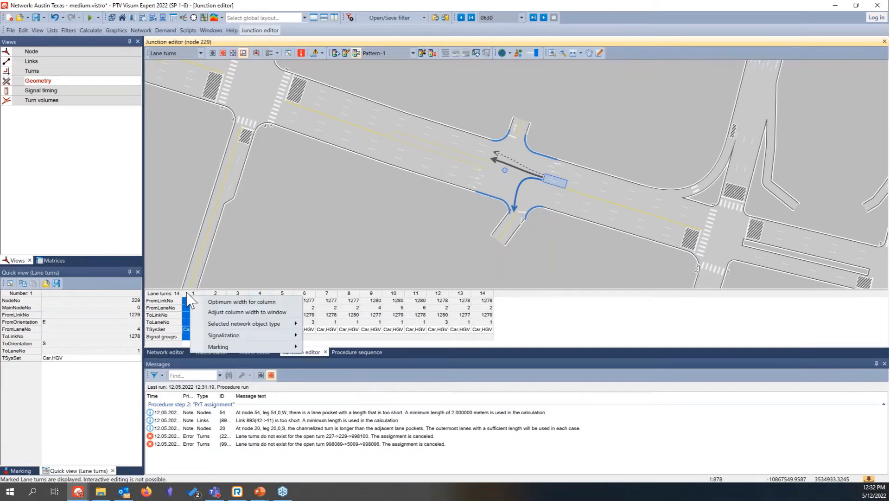
{"action": "left_click", "coordinate": [186, 292]}
{"action": "right_click", "coordinate": [187, 292]}
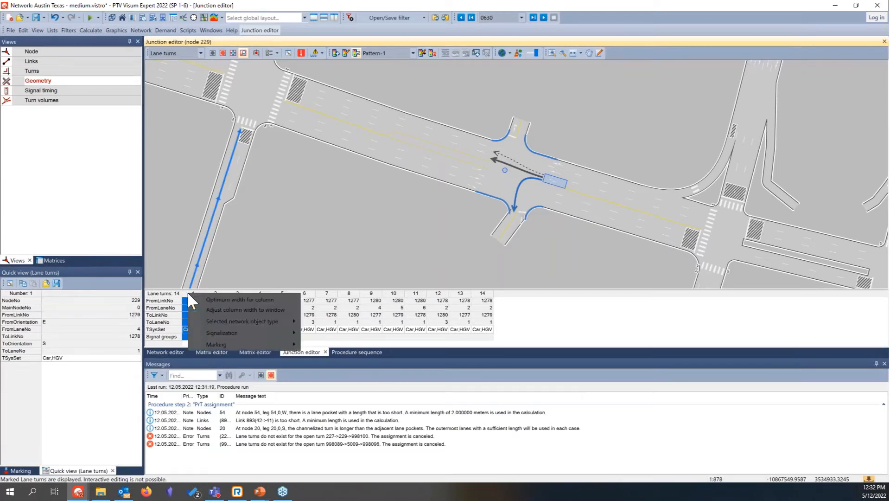
{"action": "left_click", "coordinate": [538, 339]}
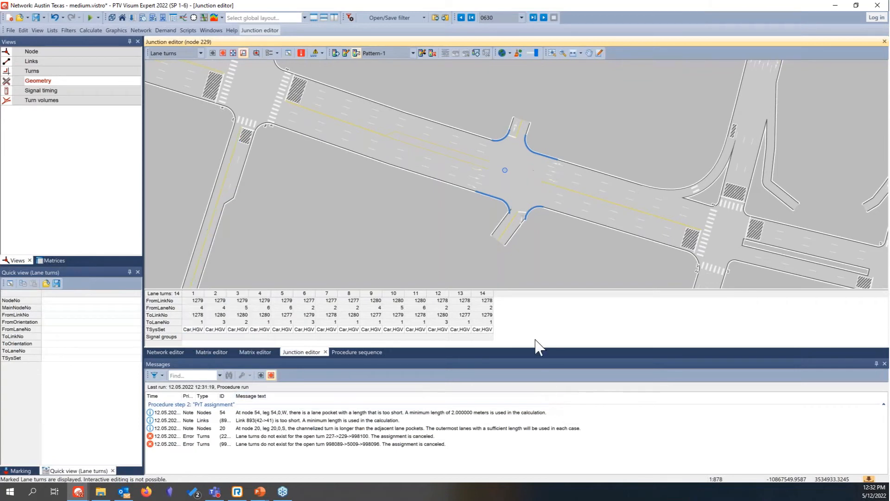
{"action": "left_click", "coordinate": [197, 295]}
{"action": "right_click", "coordinate": [197, 295]}
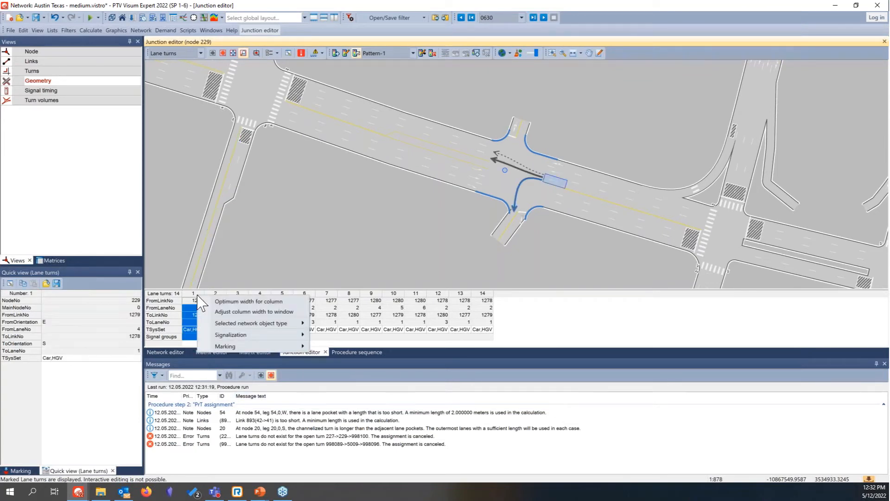
{"action": "left_click", "coordinate": [559, 318]}
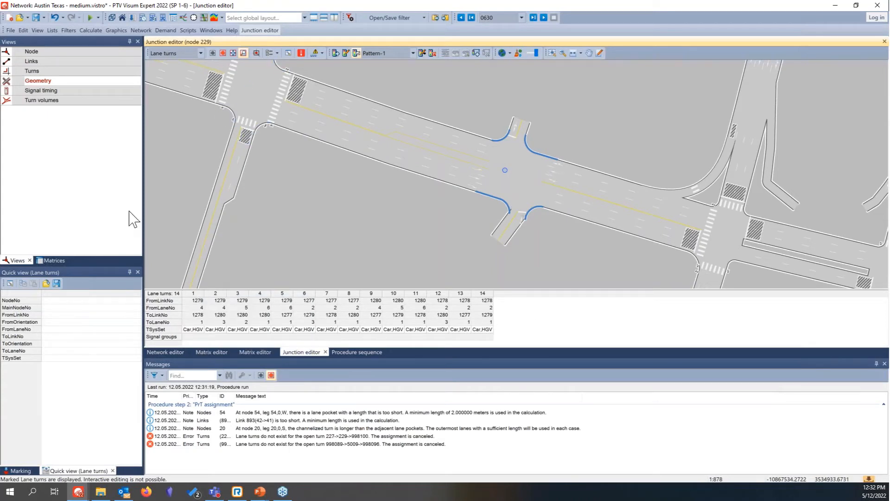
Step: Review the turns of node 229 and inspect the transport system set of turn 227->229->998100 without changing it
{"action": "left_click", "coordinate": [35, 72]}
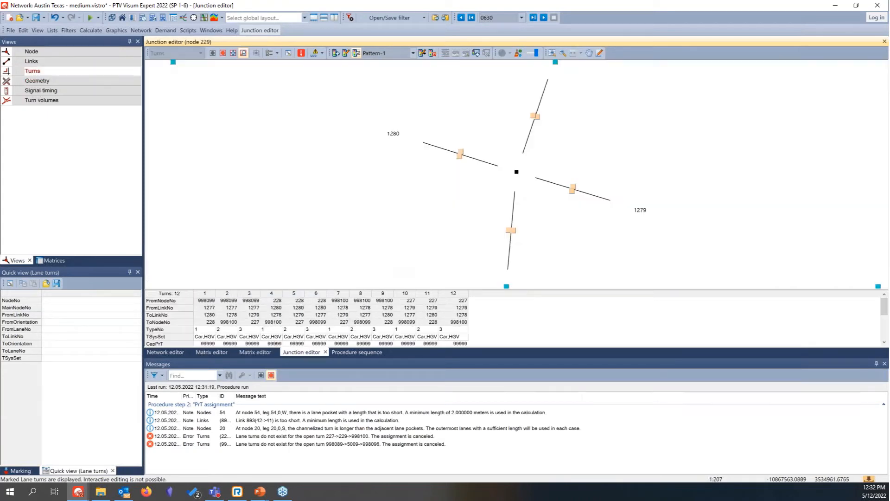
{"action": "left_click", "coordinate": [251, 302]}
{"action": "left_click", "coordinate": [298, 300]}
{"action": "left_click", "coordinate": [318, 302]}
{"action": "left_click", "coordinate": [344, 301]}
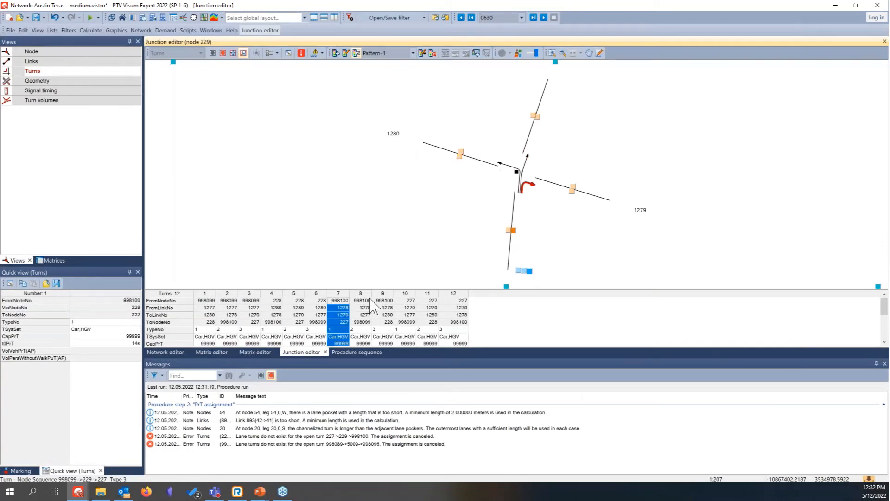
{"action": "left_click", "coordinate": [369, 304]}
{"action": "left_click", "coordinate": [409, 302]}
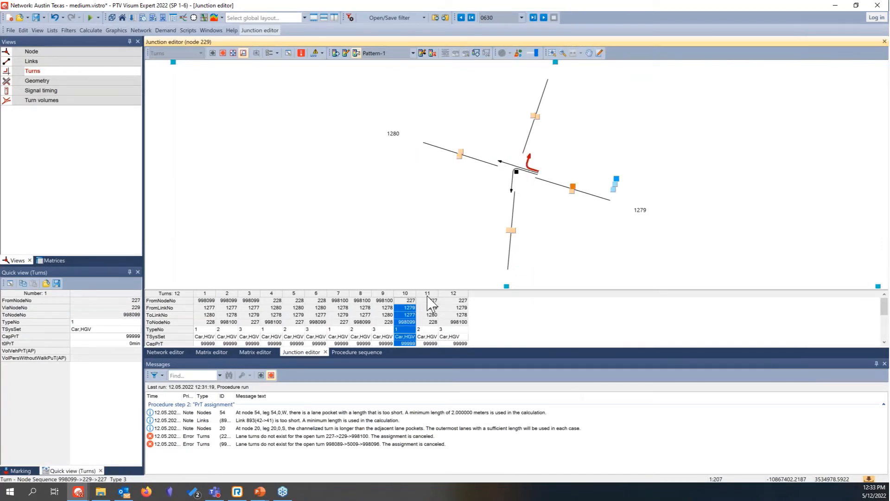
{"action": "left_click", "coordinate": [455, 298]}
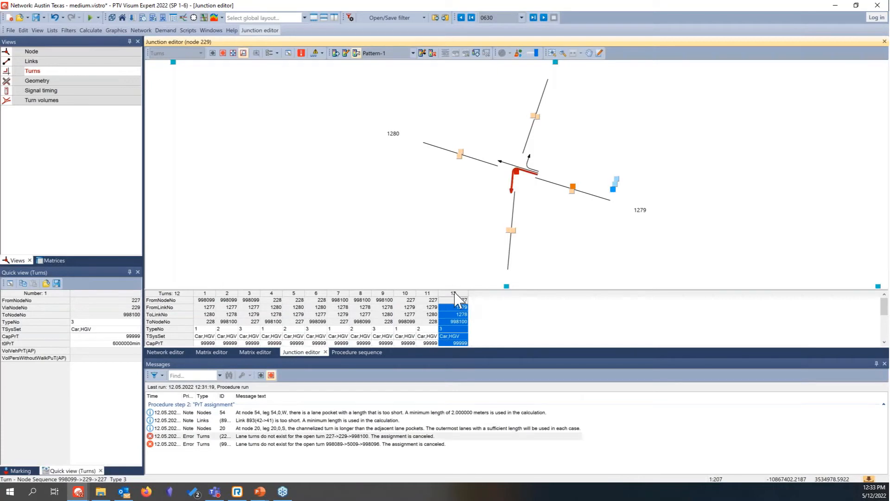
{"action": "double_click", "coordinate": [457, 337]}
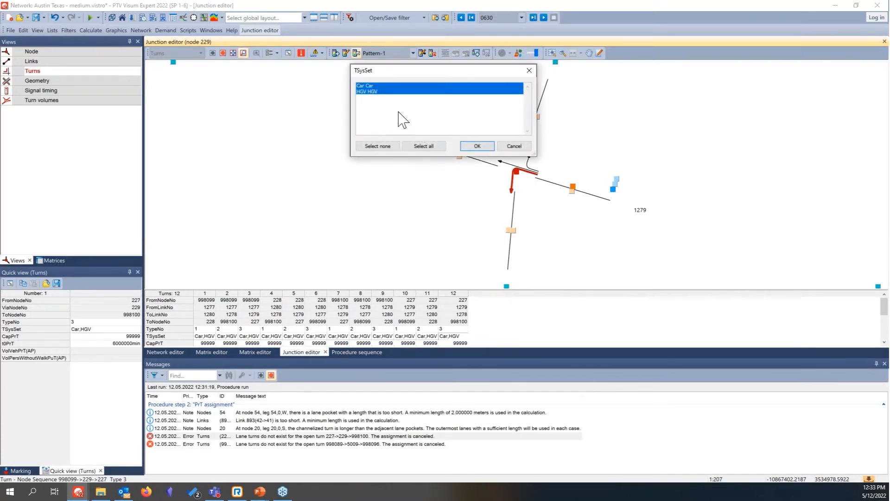
{"action": "left_click", "coordinate": [514, 146]}
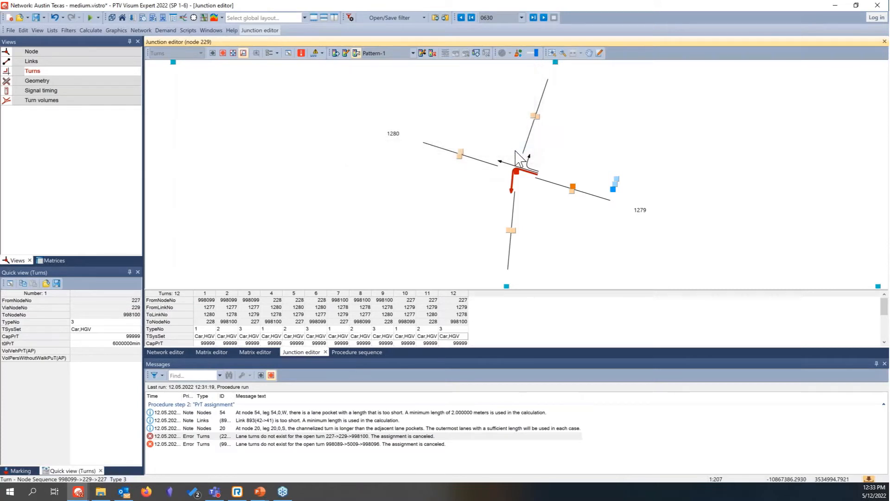
Step: Locate the open turn 998089->5009->998096 in the geometry view and add a lane turn from link 1183 lane 1 to link 1246 lane 1
{"action": "double_click", "coordinate": [416, 445]}
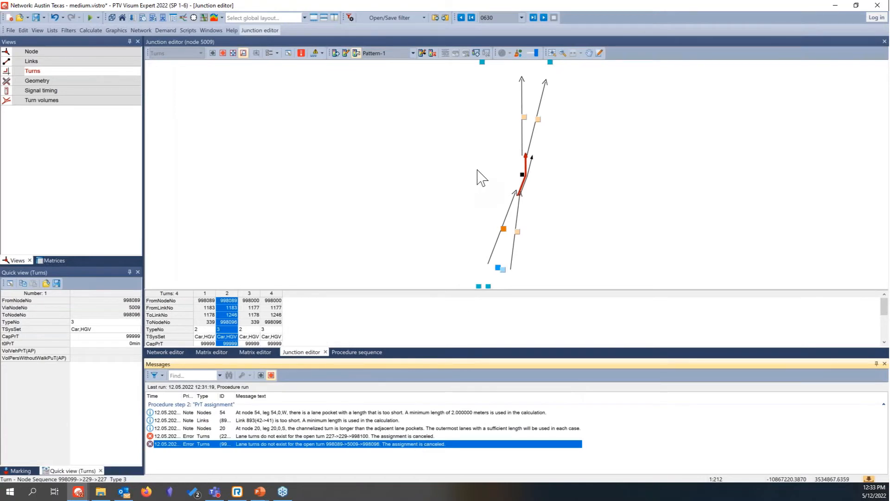
{"action": "left_click", "coordinate": [74, 83]}
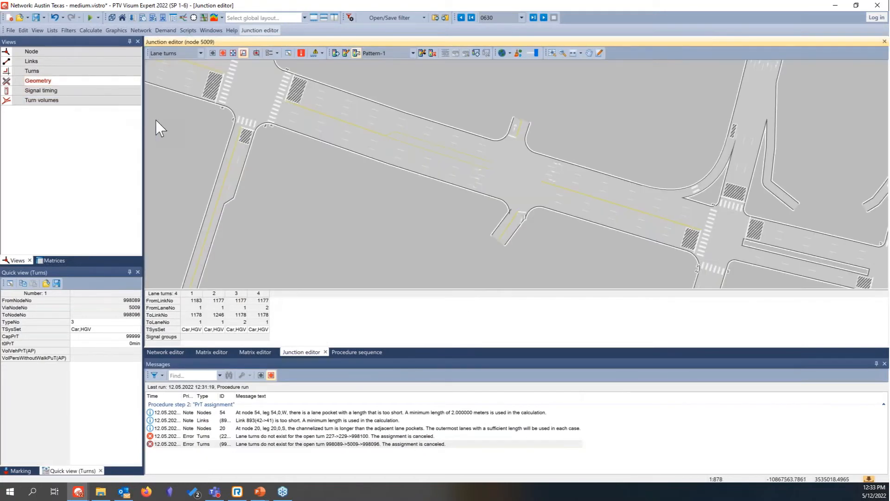
{"action": "double_click", "coordinate": [352, 437]}
{"action": "double_click", "coordinate": [355, 444]}
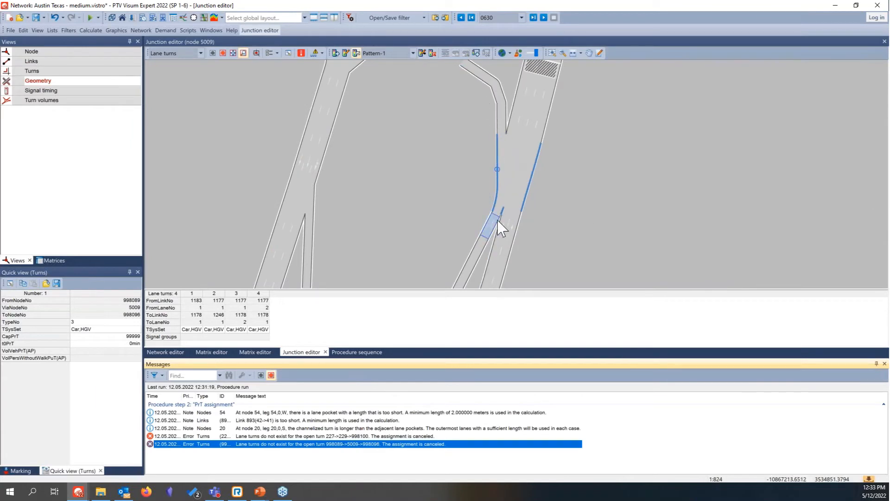
{"action": "left_click", "coordinate": [492, 231]}
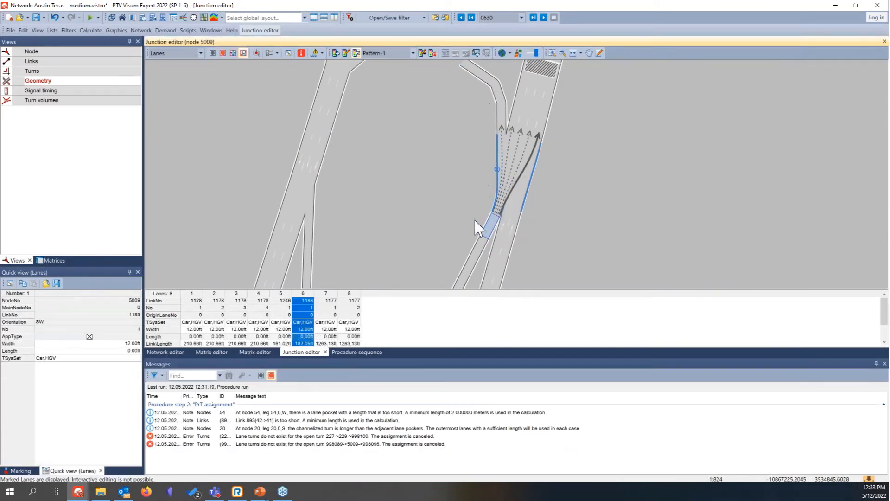
{"action": "left_click", "coordinate": [502, 135]}
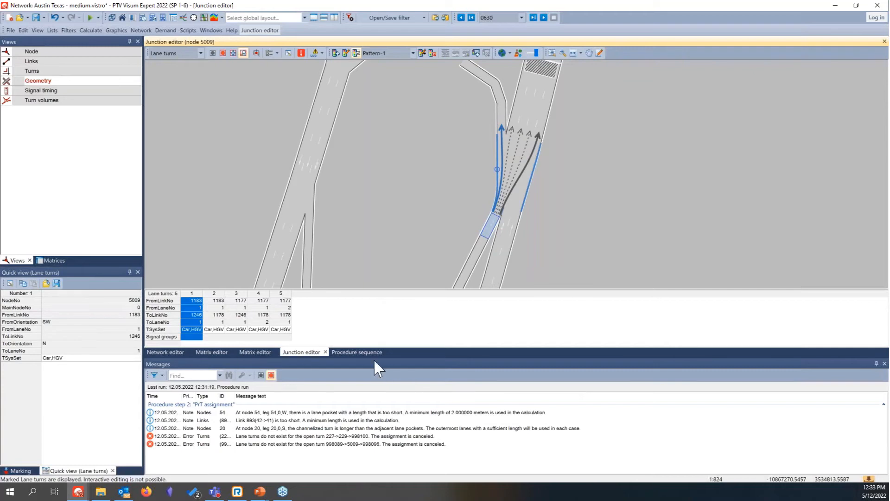
Step: Rerun the procedure sequence with the simulation-based assignment and look through the error messages
{"action": "left_click", "coordinate": [363, 352]}
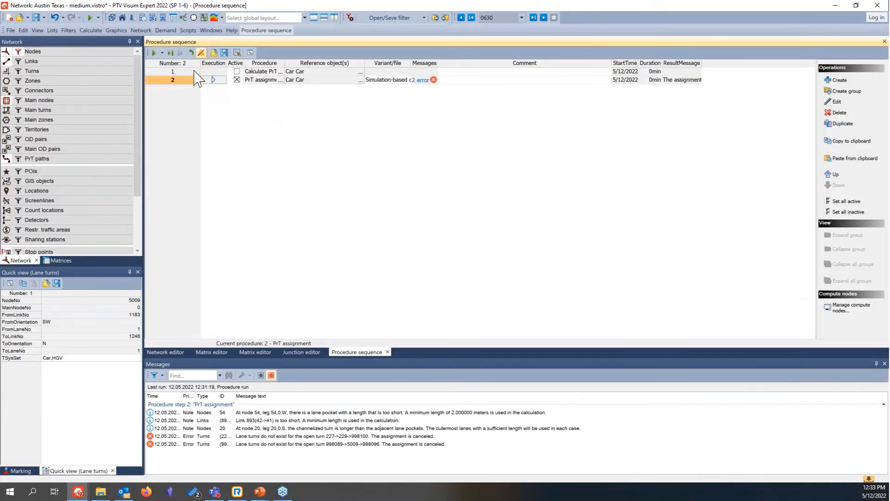
{"action": "left_click", "coordinate": [155, 53]}
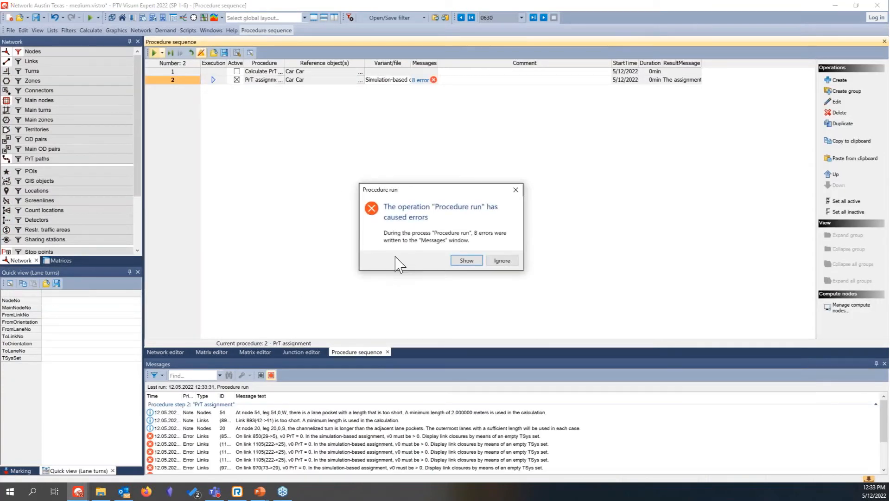
{"action": "left_click", "coordinate": [479, 261]}
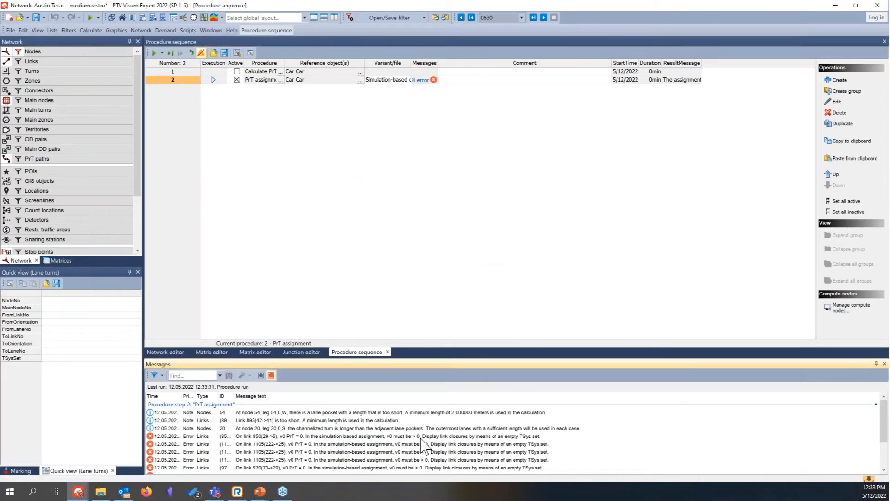
{"action": "scroll", "coordinate": [423, 444], "scroll_direction": "down", "scroll_amount": 2}
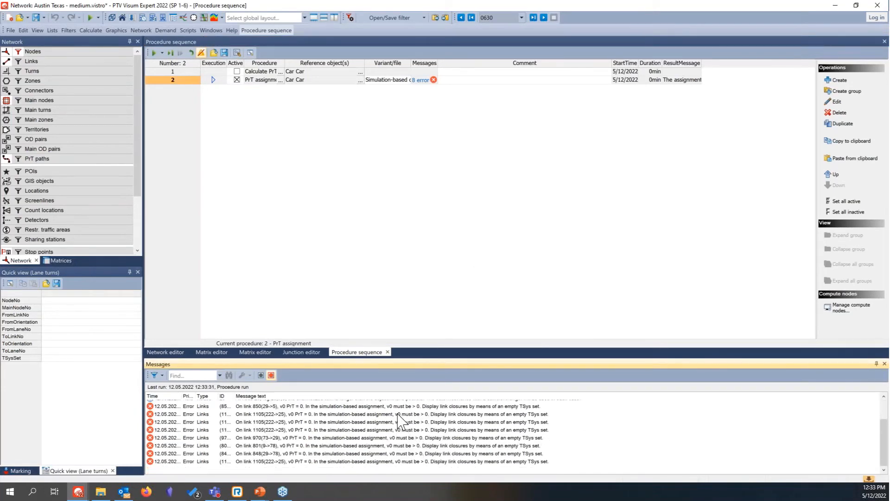
{"action": "scroll", "coordinate": [399, 422], "scroll_direction": "up", "scroll_amount": 3}
{"action": "scroll", "coordinate": [339, 440], "scroll_direction": "down", "scroll_amount": 3}
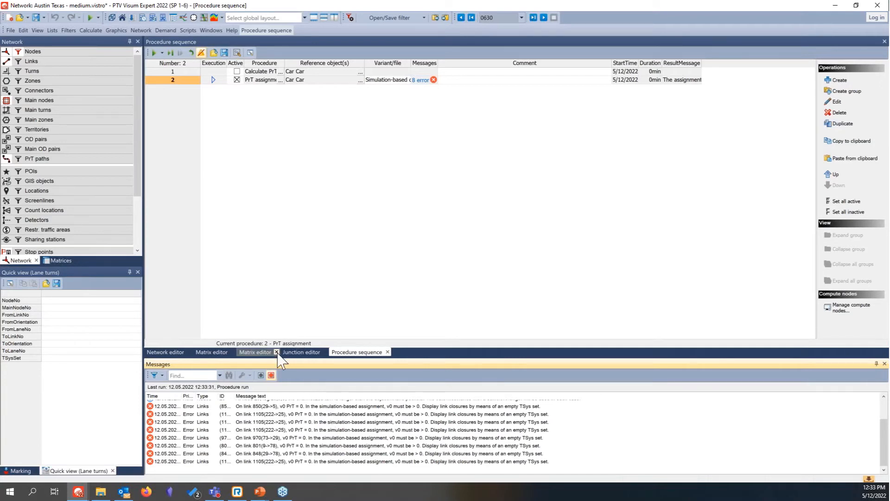
Step: Switch the junction editor's network object type to links and enlarge the attribute list to show more rows
{"action": "left_click", "coordinate": [301, 352]}
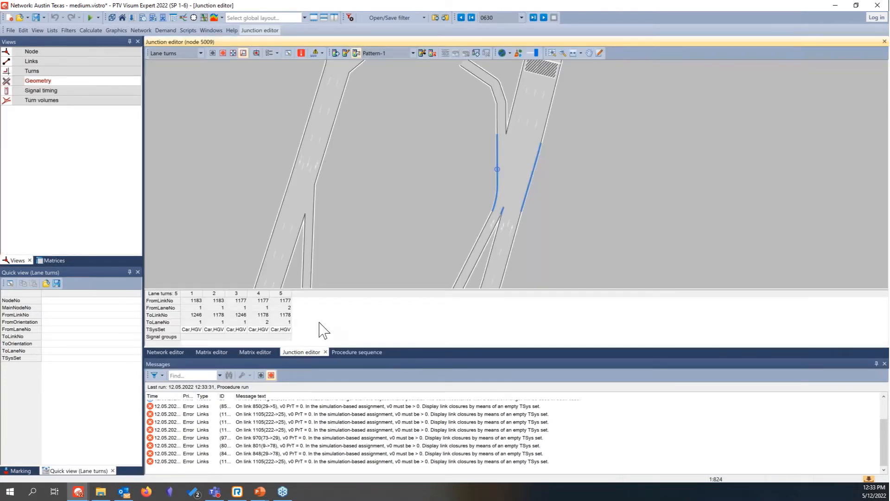
{"action": "right_click", "coordinate": [319, 323]}
{"action": "mouse_move", "coordinate": [371, 329]}
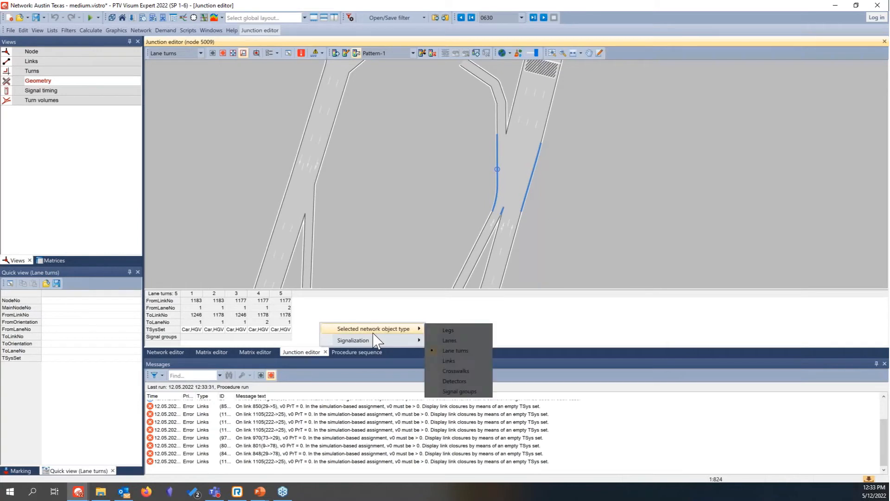
{"action": "left_click", "coordinate": [446, 362]}
{"action": "left_click_drag", "start_coordinate": [409, 288], "coordinate": [405, 240]}
Step: Locate link 850 (29->5) from its error message and set its V0PrT to 30 mph
{"action": "left_click", "coordinate": [355, 407]}
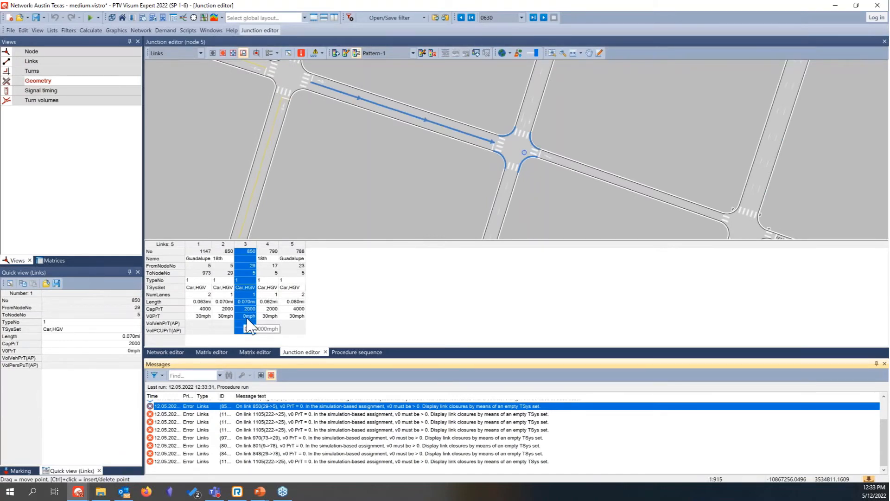
{"action": "left_click", "coordinate": [248, 320]}
{"action": "type", "text": "30"}
{"action": "key", "text": "Return"}
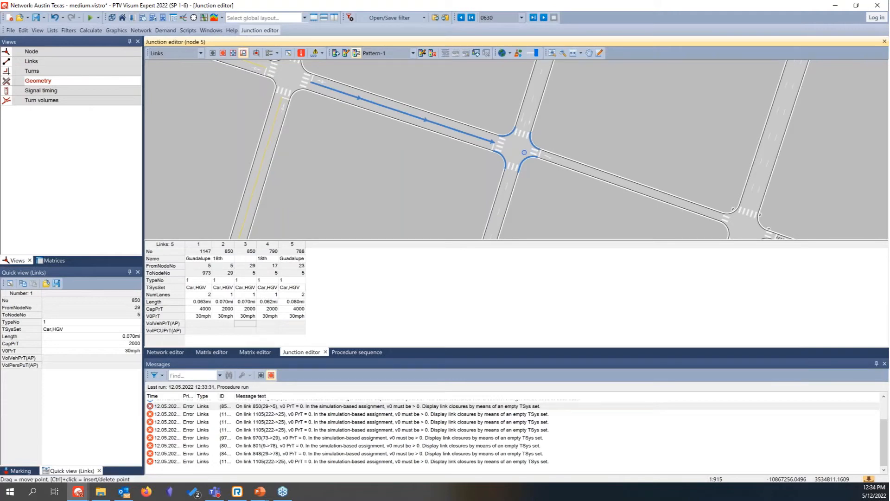
Step: Set V0PrT of link 1105 (222->25) to 30 mph and check its repeated error messages
{"action": "left_click", "coordinate": [253, 415]}
{"action": "left_click", "coordinate": [221, 316]}
{"action": "type", "text": "30"}
{"action": "key", "text": "Return"}
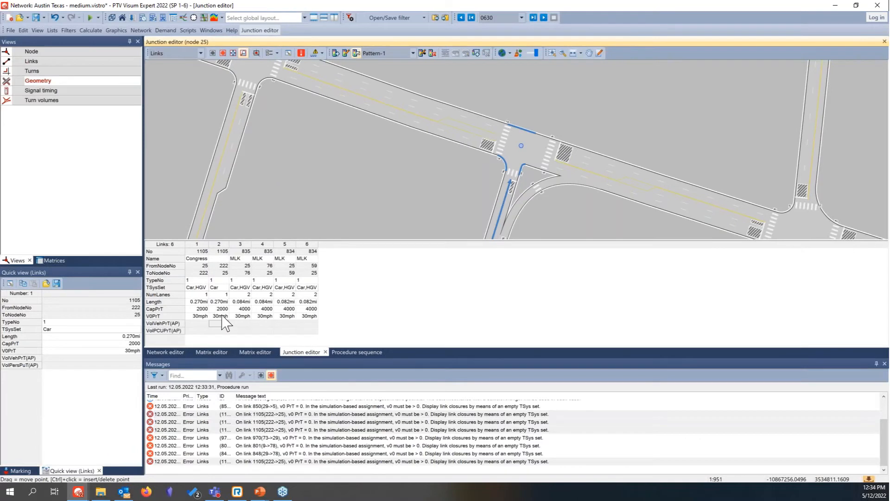
{"action": "left_click", "coordinate": [272, 422]}
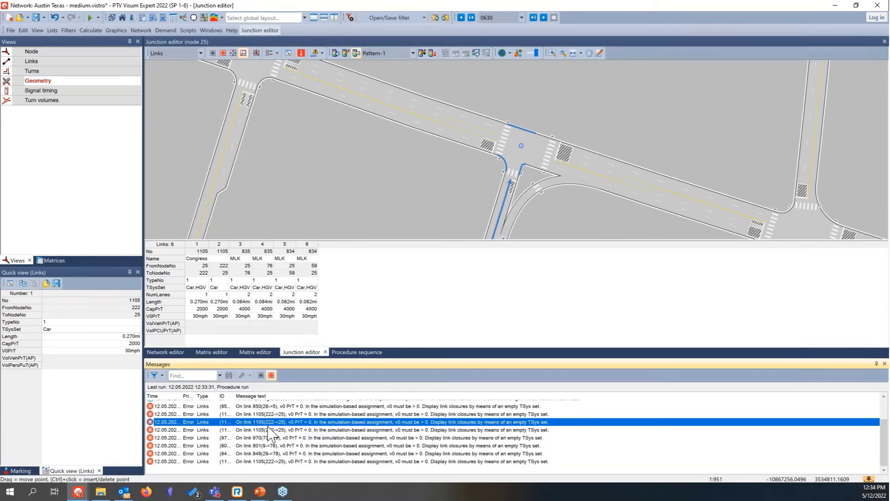
{"action": "left_click", "coordinate": [272, 430]}
Step: Locate link 970 (73->29) from its error message and set its V0PrT to 30 mph
{"action": "left_click", "coordinate": [269, 438]}
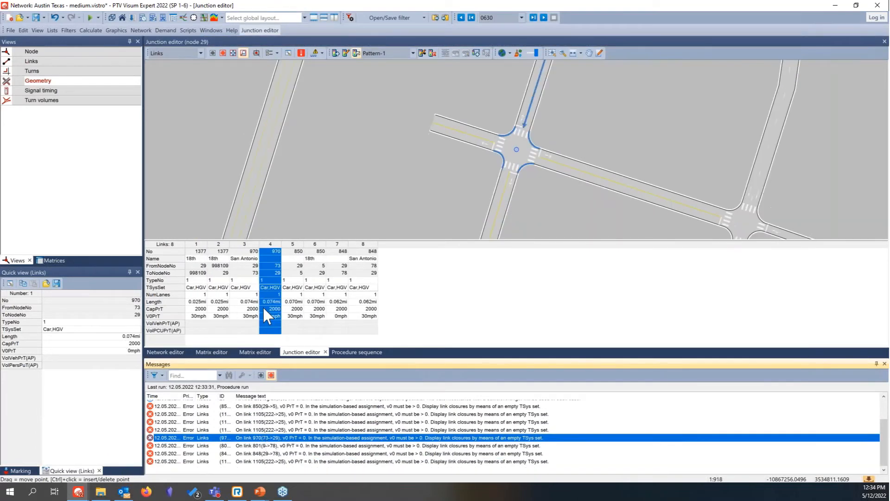
{"action": "left_click", "coordinate": [269, 315]}
{"action": "type", "text": "30"}
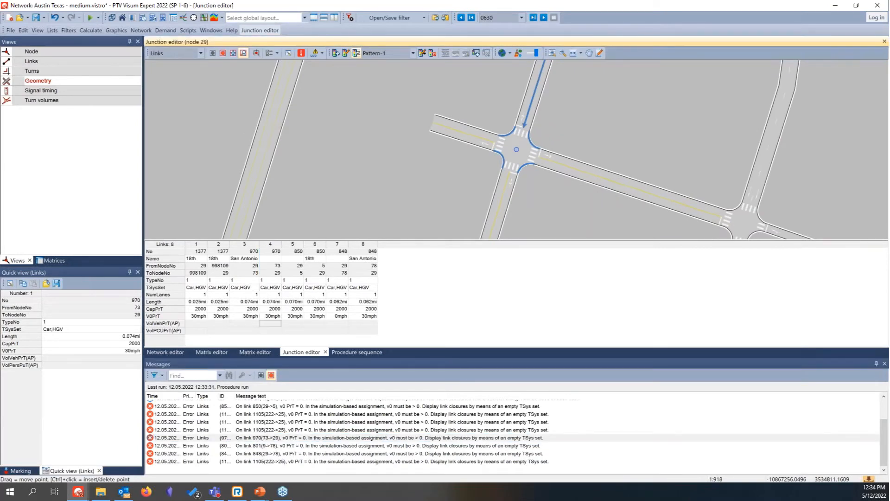
Step: Set V0PrT of link 848 (29->78) at node 78 to 30 mph and recheck link 1105 (222->25)
{"action": "left_click", "coordinate": [266, 446]}
{"action": "left_click", "coordinate": [272, 316]}
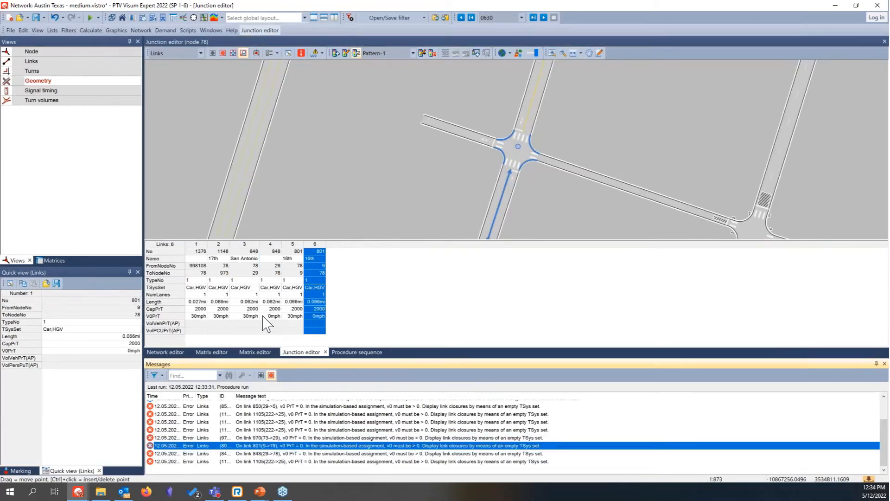
{"action": "type", "text": "30"}
{"action": "key", "text": "Return"}
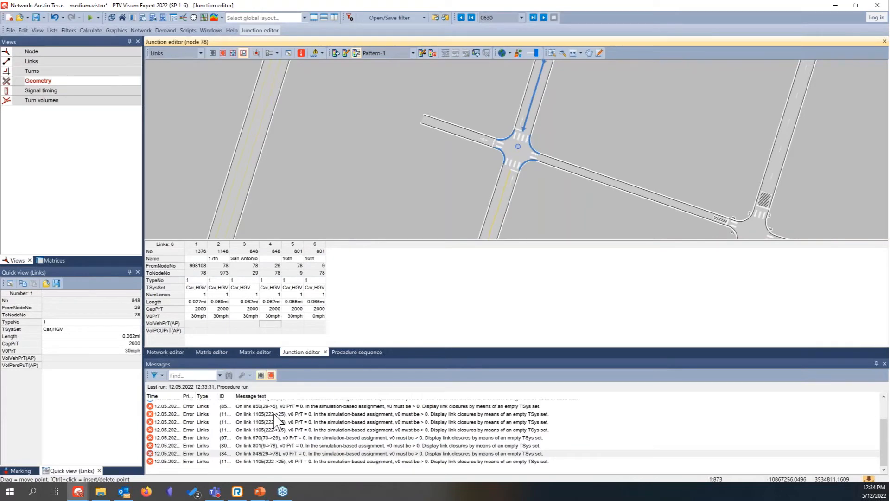
{"action": "left_click", "coordinate": [276, 461]}
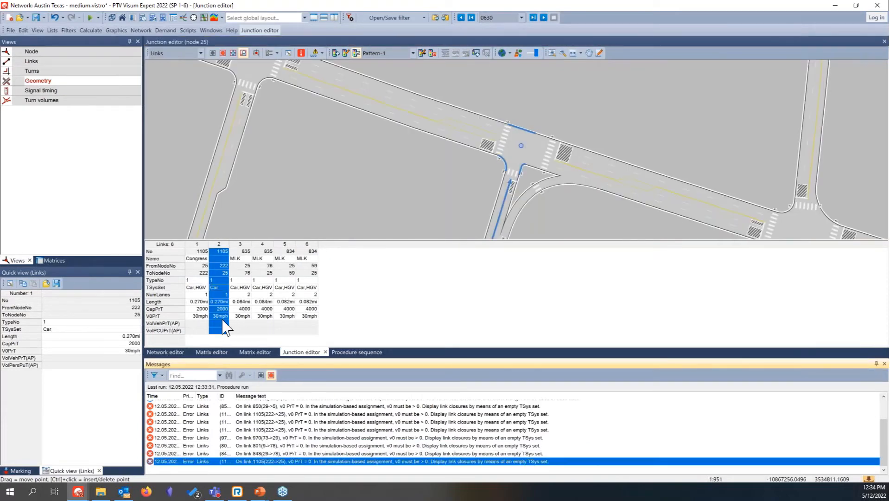
{"action": "left_click", "coordinate": [394, 328]}
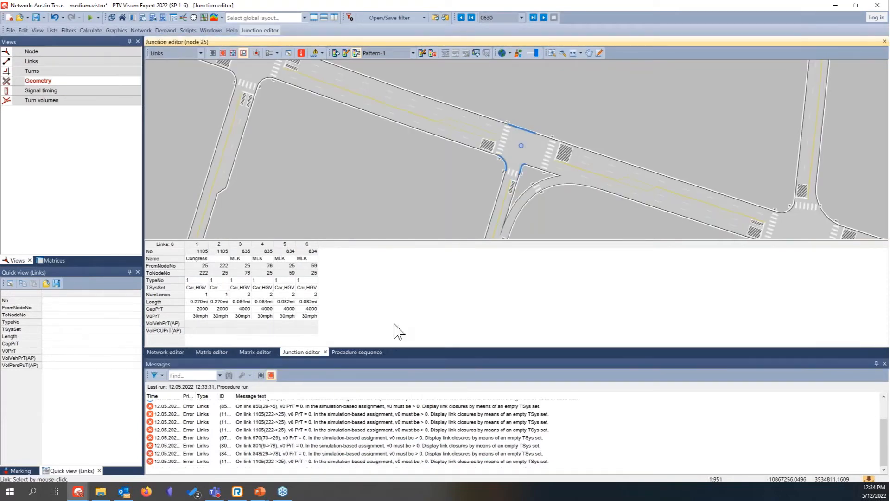
Step: Rerun the procedure sequence with the simulation-based PrT assignment and show the resulting error messages
{"action": "left_click", "coordinate": [165, 352]}
{"action": "left_click", "coordinate": [348, 353]}
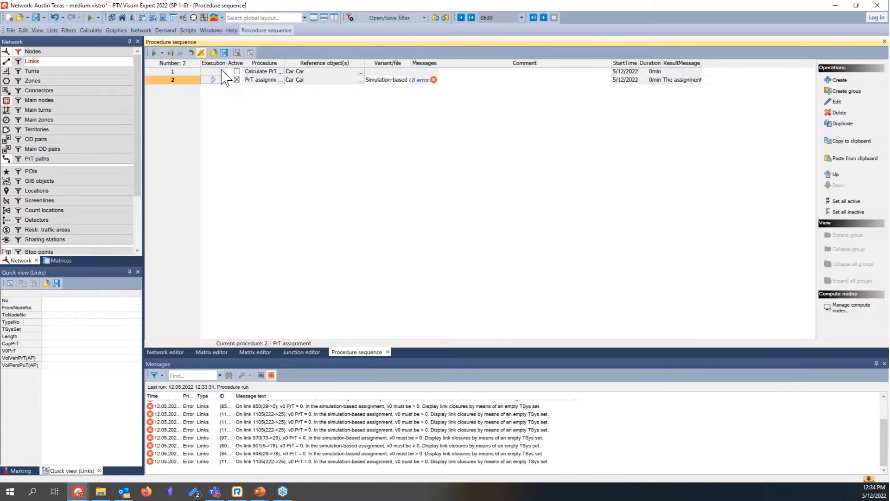
{"action": "left_click", "coordinate": [153, 52]}
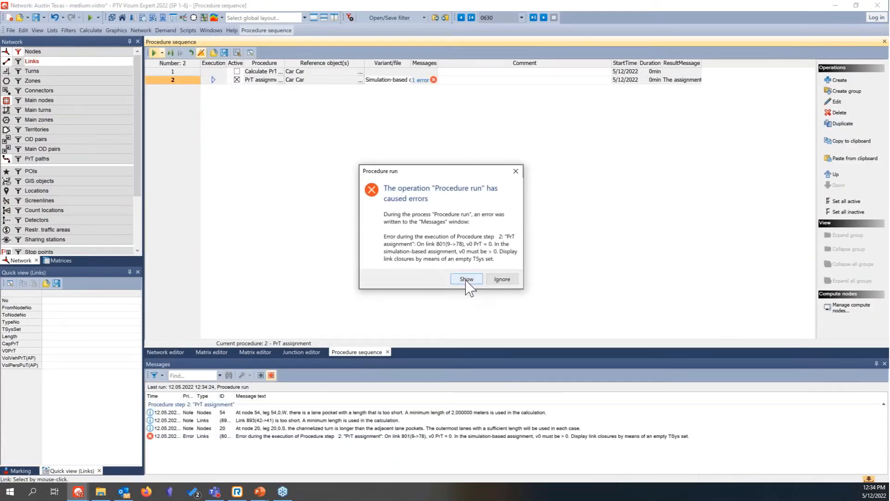
{"action": "left_click", "coordinate": [467, 280]}
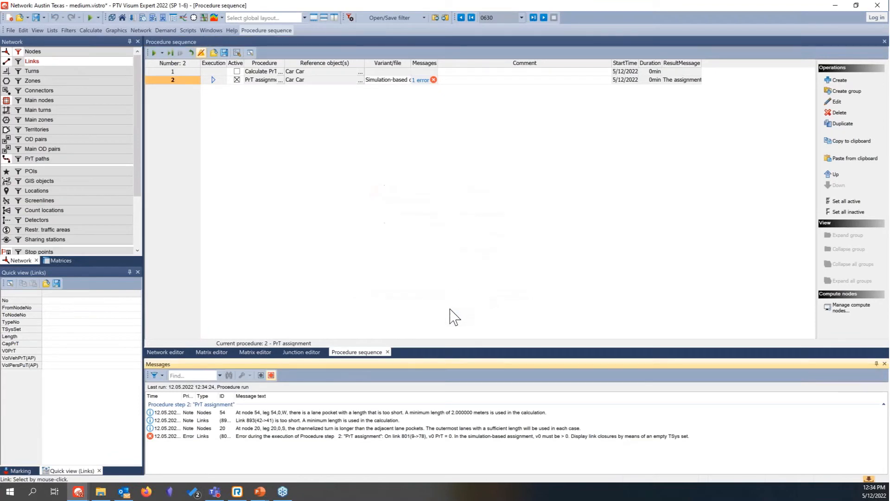
Step: Locate link 801 (9->78) from its error message, set its V0PrT to 30 mph and rerun the procedure sequence
{"action": "left_click", "coordinate": [325, 439]}
{"action": "left_click", "coordinate": [299, 352]}
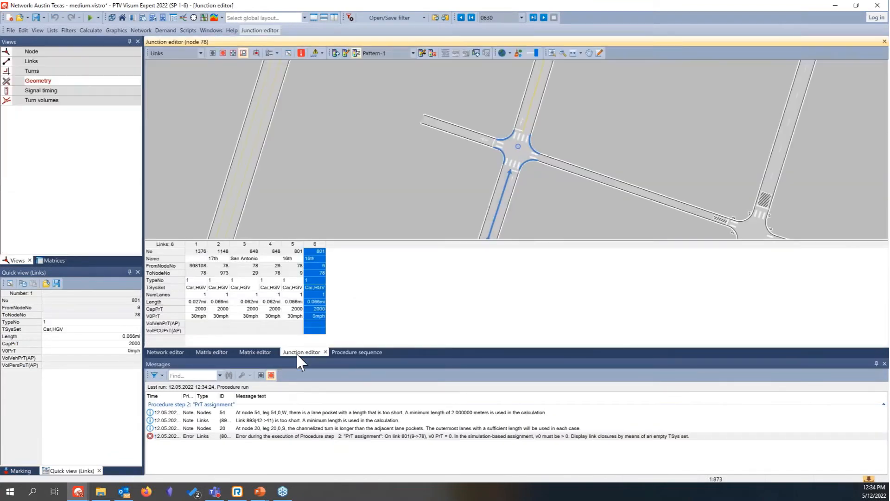
{"action": "left_click", "coordinate": [316, 316]}
{"action": "type", "text": "30"}
{"action": "key", "text": "Return"}
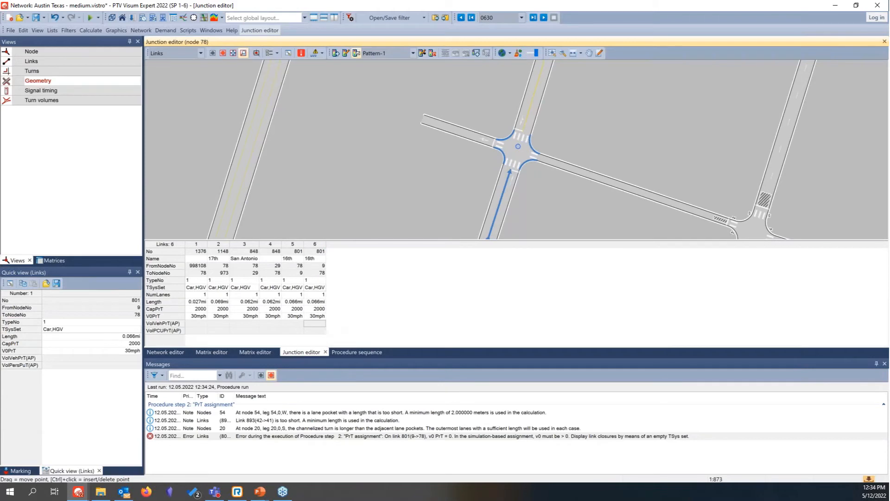
{"action": "left_click", "coordinate": [89, 18]}
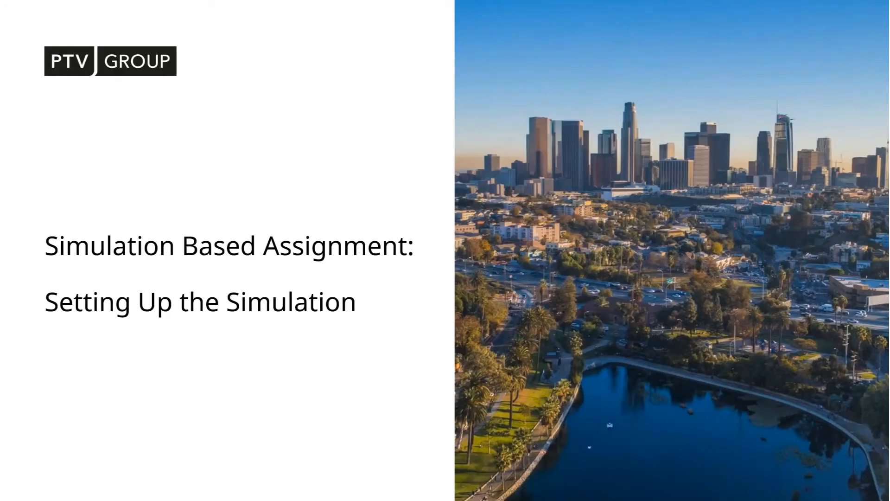
{"action": "left_click", "coordinate": [268, 263]}
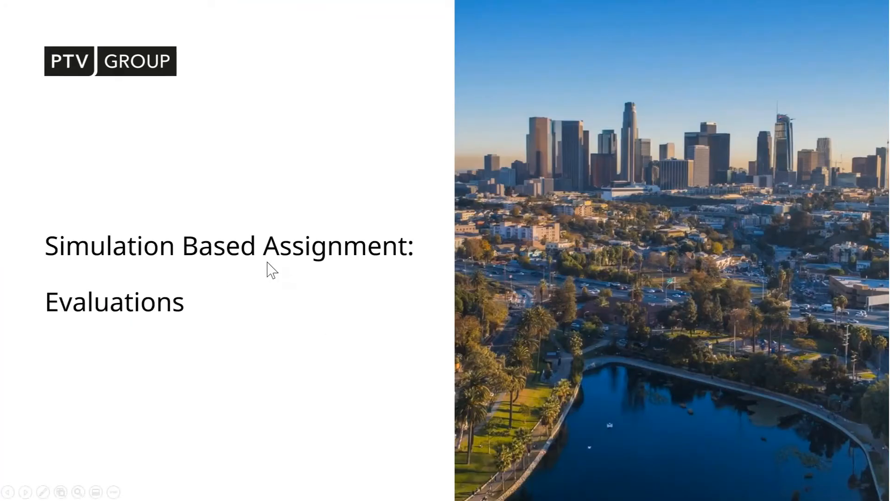
{"action": "left_click", "coordinate": [272, 270]}
{"action": "left_click", "coordinate": [261, 261]}
{"action": "left_click", "coordinate": [261, 261]}
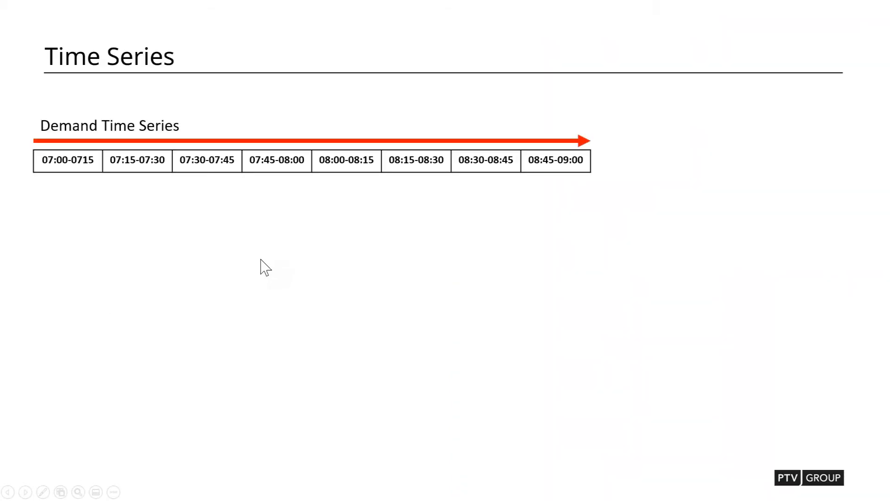
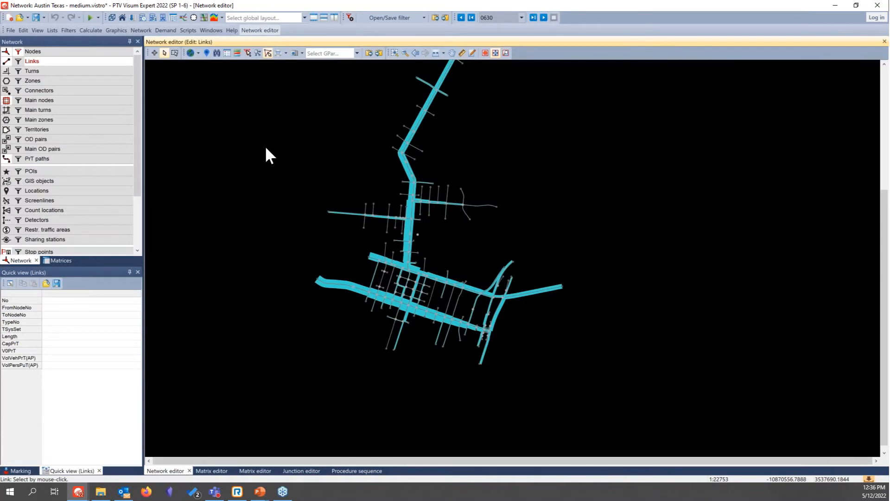
Step: Set the displayed analysis time interval of the network back to 0630
{"action": "left_click_drag", "start_coordinate": [266, 146], "coordinate": [266, 207]}
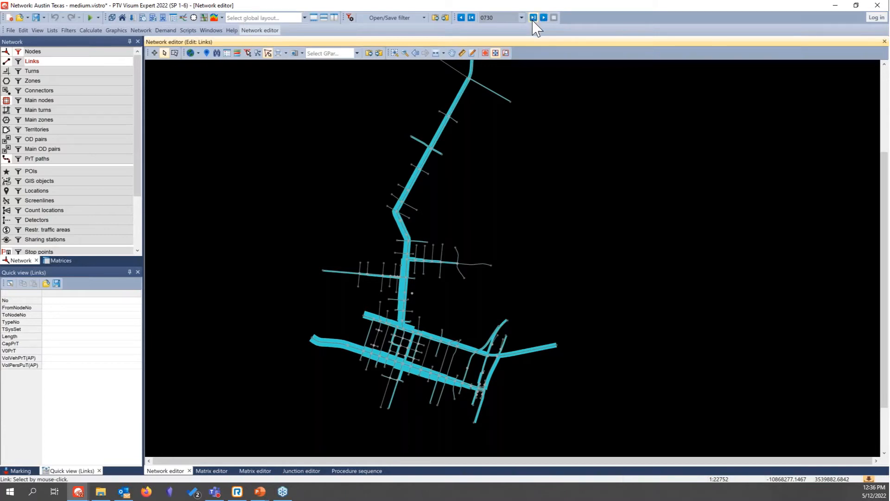
{"action": "left_click", "coordinate": [472, 17]}
{"action": "left_click", "coordinate": [473, 18]}
Step: Scale the first link bar by Volume PrT [veh] for the current time interval in the link bar graphic parameters
{"action": "right_click", "coordinate": [84, 63]}
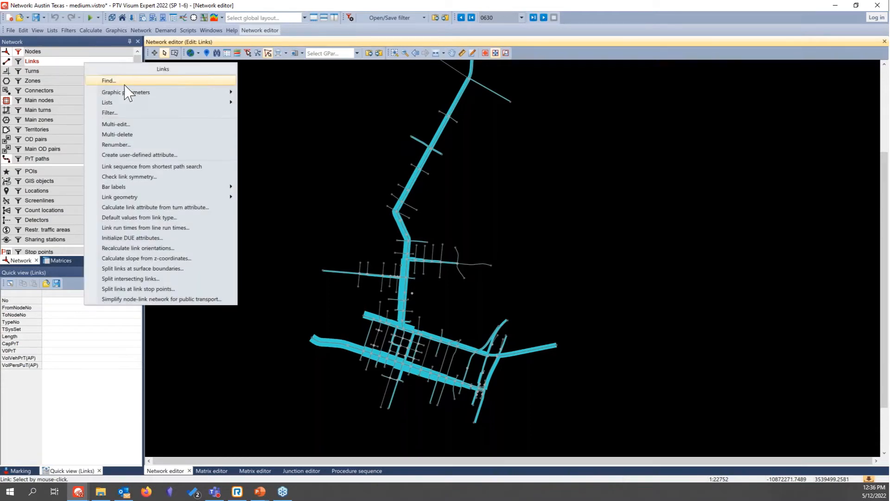
{"action": "mouse_move", "coordinate": [133, 93]}
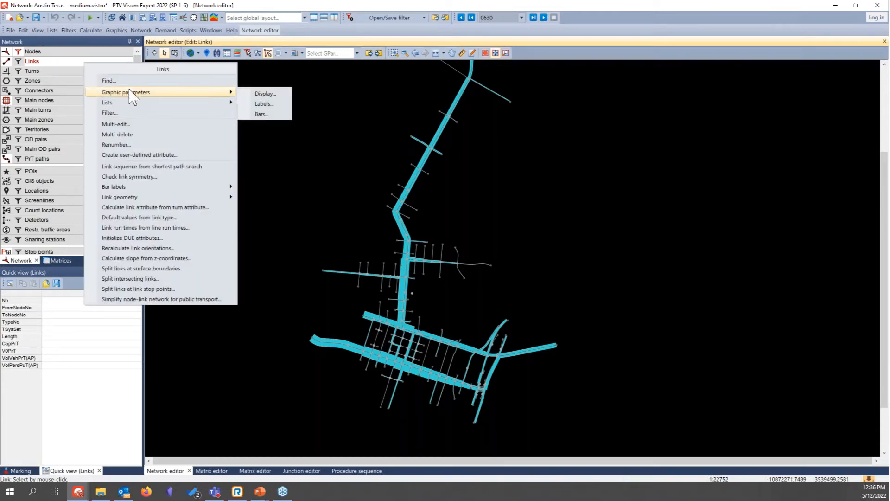
{"action": "left_click", "coordinate": [259, 107]}
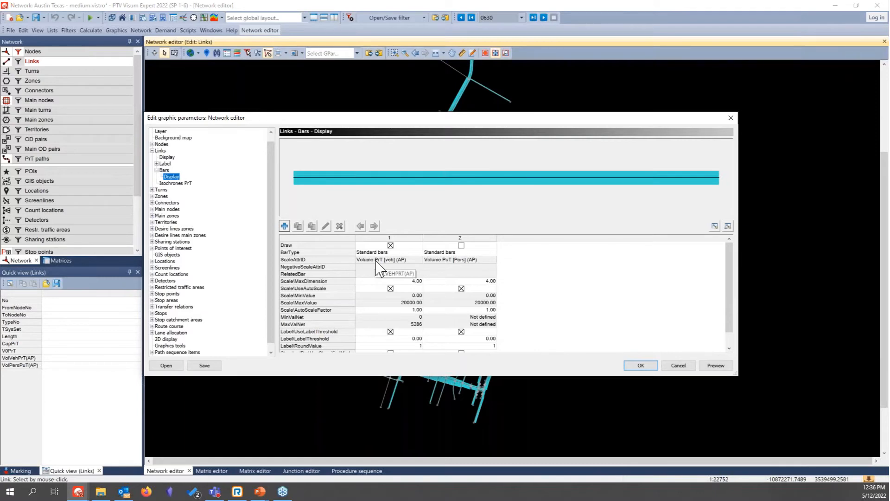
{"action": "double_click", "coordinate": [376, 261]}
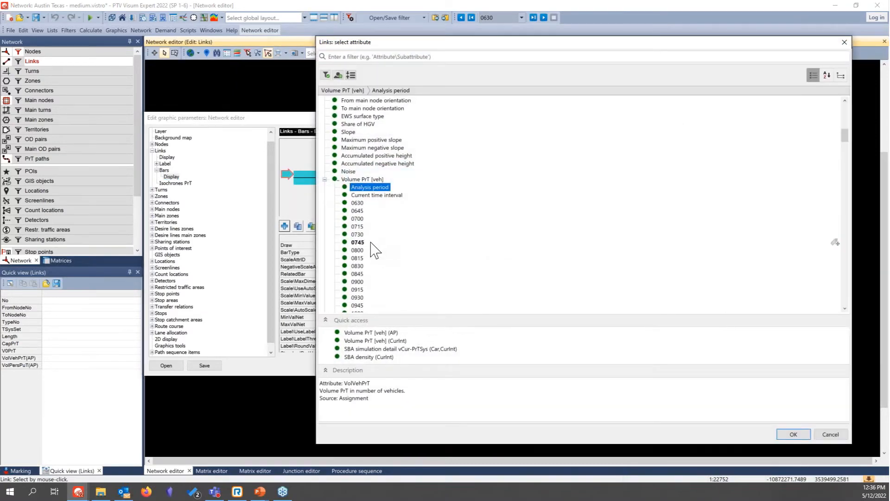
{"action": "left_click", "coordinate": [386, 196]}
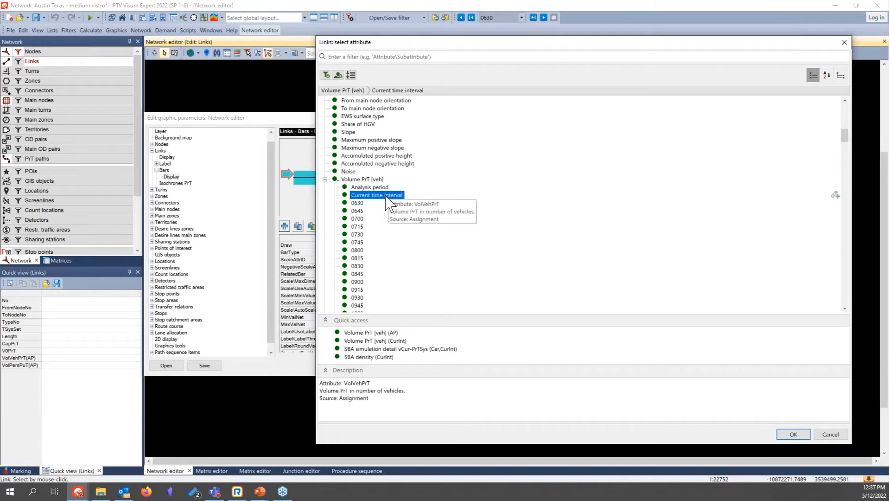
{"action": "left_click", "coordinate": [794, 435]}
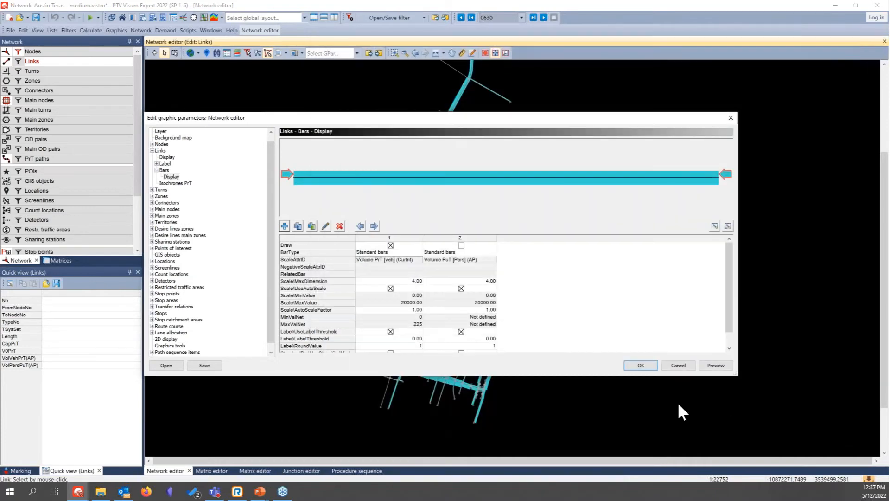
{"action": "left_click", "coordinate": [647, 368]}
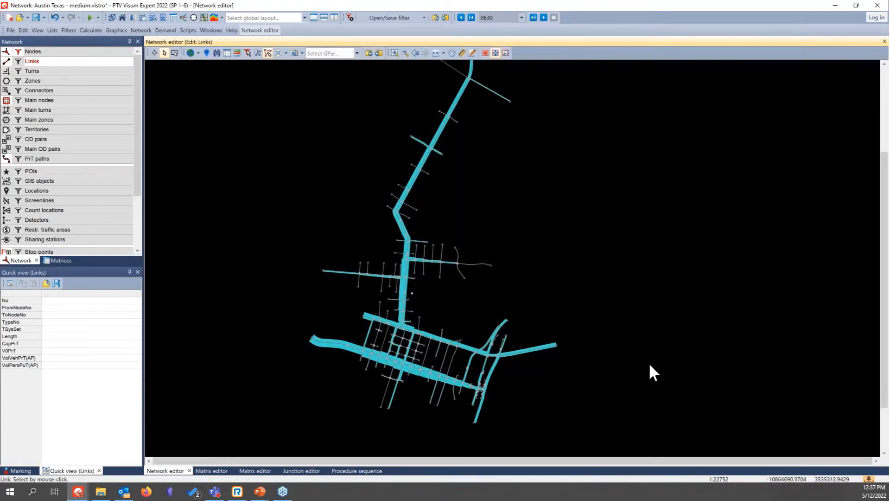
Step: Advance through the analysis time intervals from 0630 to 0930 and examine how the link volume bars change
{"action": "left_click", "coordinate": [533, 17]}
{"action": "left_click", "coordinate": [533, 18]}
{"action": "left_click", "coordinate": [533, 18]}
{"action": "left_click", "coordinate": [533, 18]}
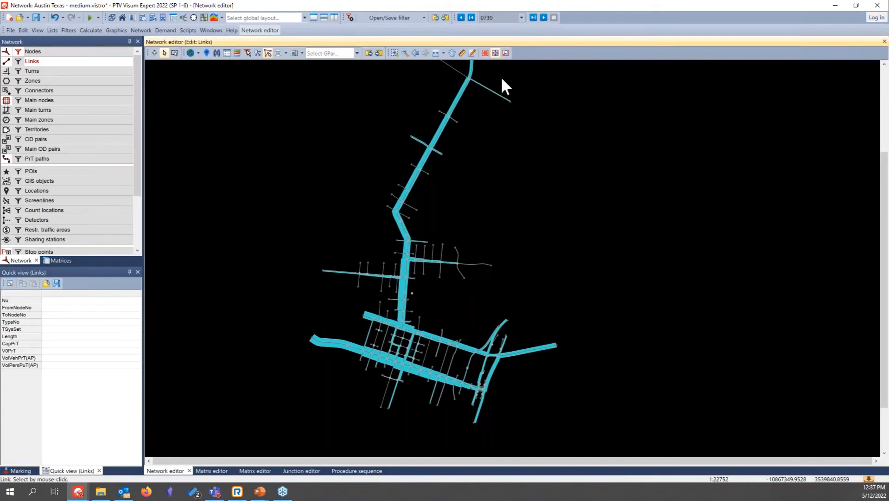
{"action": "scroll", "coordinate": [367, 355], "scroll_direction": "up", "scroll_amount": 3}
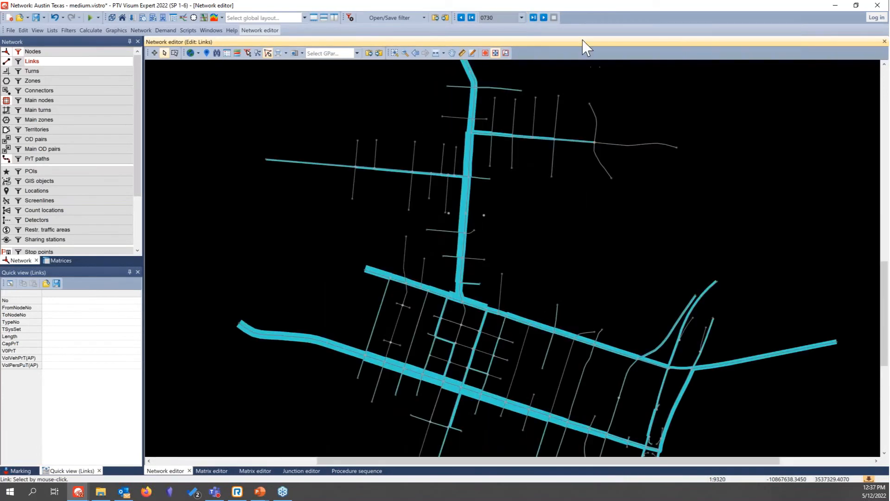
{"action": "left_click", "coordinate": [534, 17]}
{"action": "left_click", "coordinate": [533, 17]}
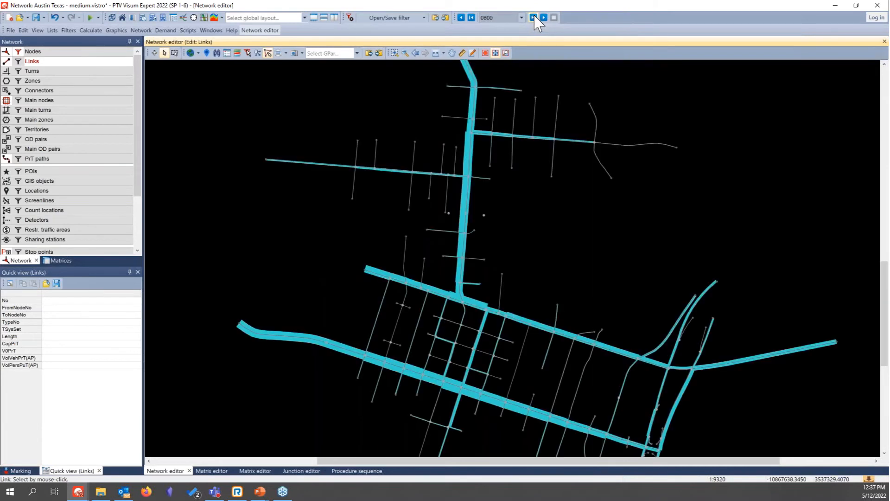
{"action": "left_click", "coordinate": [533, 17]}
{"action": "left_click", "coordinate": [534, 18]}
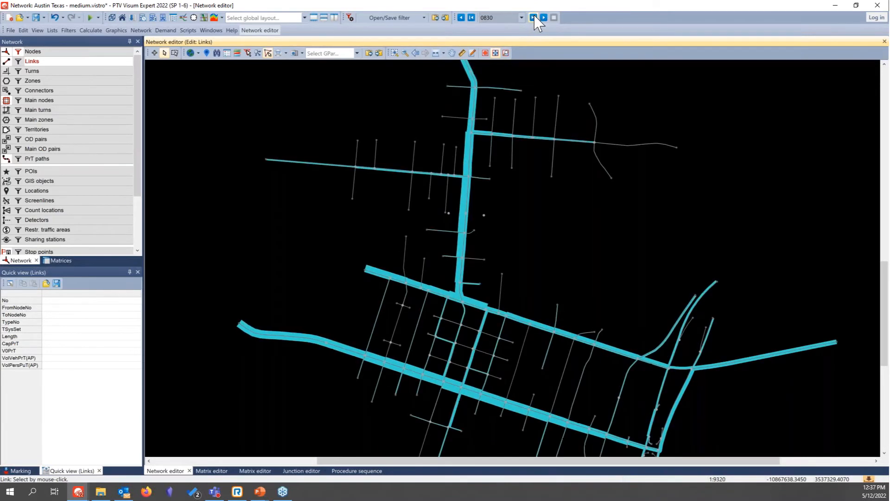
{"action": "left_click", "coordinate": [533, 18]}
{"action": "left_click", "coordinate": [533, 18]}
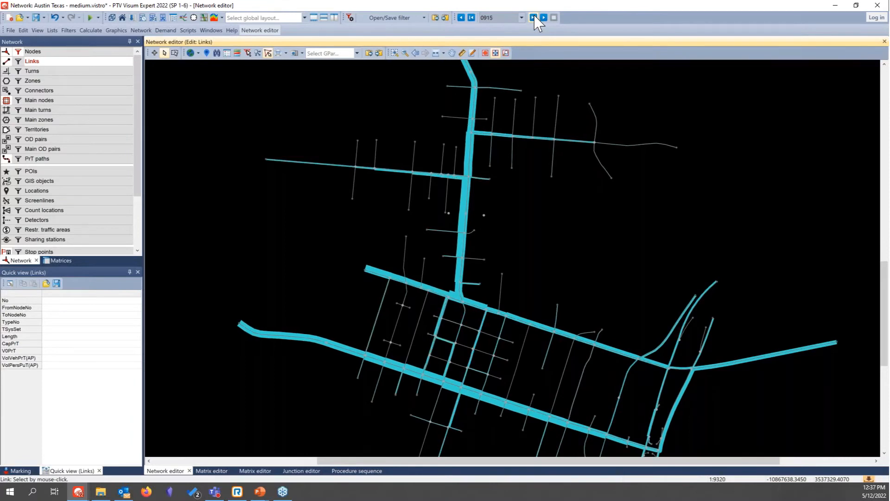
{"action": "left_click", "coordinate": [534, 18]}
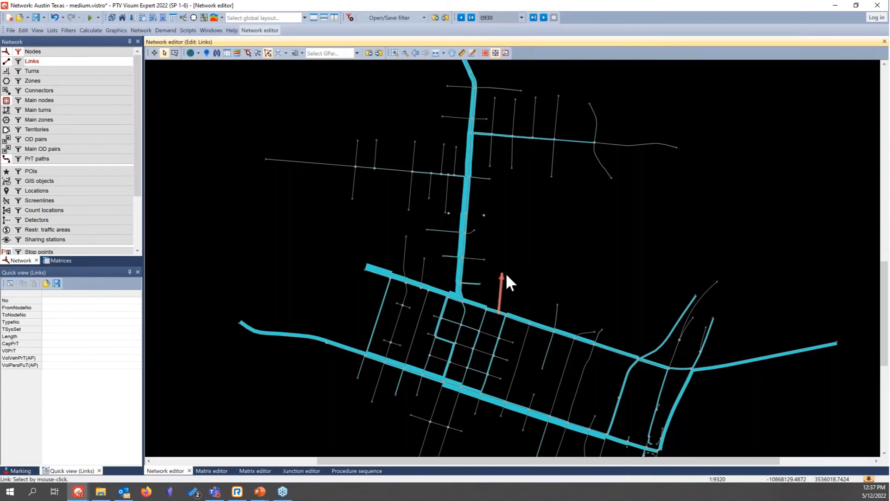
Step: Show the column chart of link 877 (37->38) and examine its volume per time interval
{"action": "left_click", "coordinate": [464, 251]}
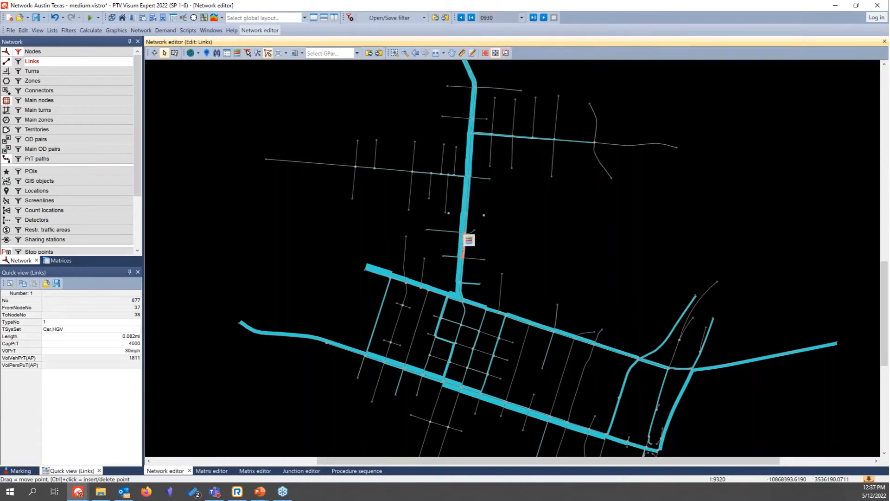
{"action": "right_click", "coordinate": [464, 246]}
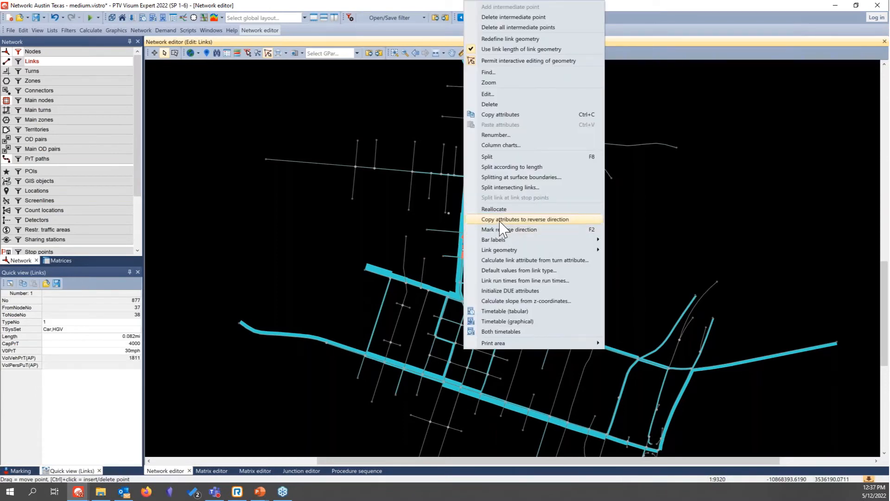
{"action": "left_click", "coordinate": [503, 146]}
{"action": "left_click_drag", "start_coordinate": [512, 193], "coordinate": [474, 157]}
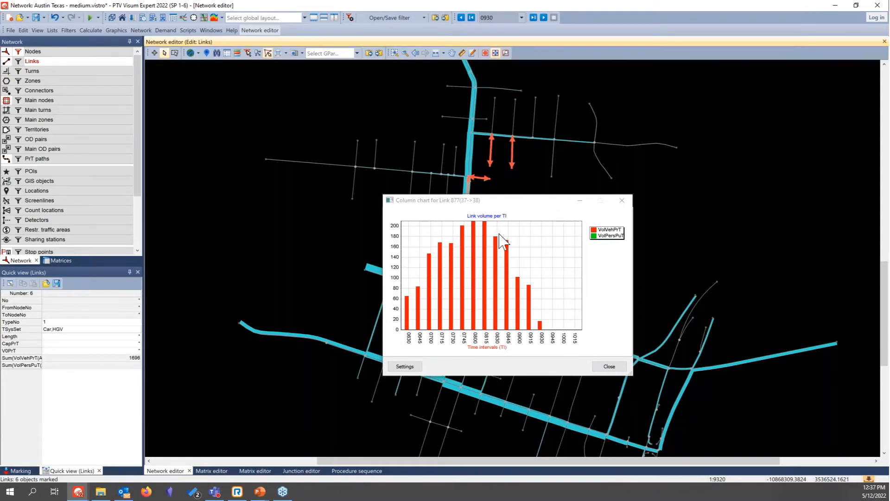
Step: Remove the Volume PuT [Pers] attribute from the Link volume per TI chart in the column chart settings
{"action": "left_click", "coordinate": [415, 367]}
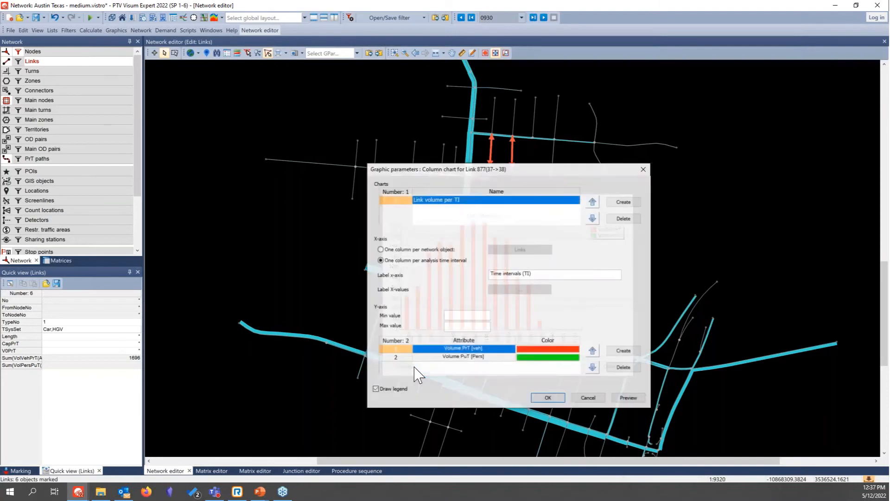
{"action": "left_click", "coordinate": [446, 357]}
{"action": "double_click", "coordinate": [446, 359]}
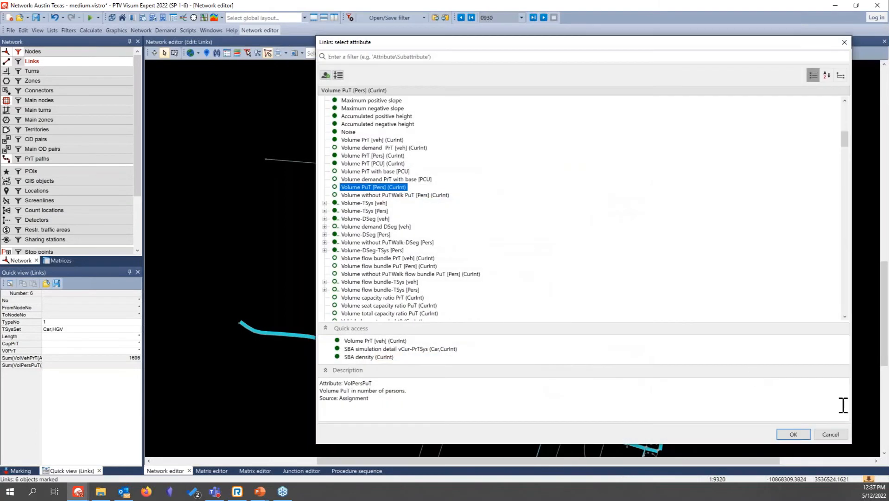
{"action": "left_click", "coordinate": [833, 435]}
{"action": "left_click", "coordinate": [623, 367]}
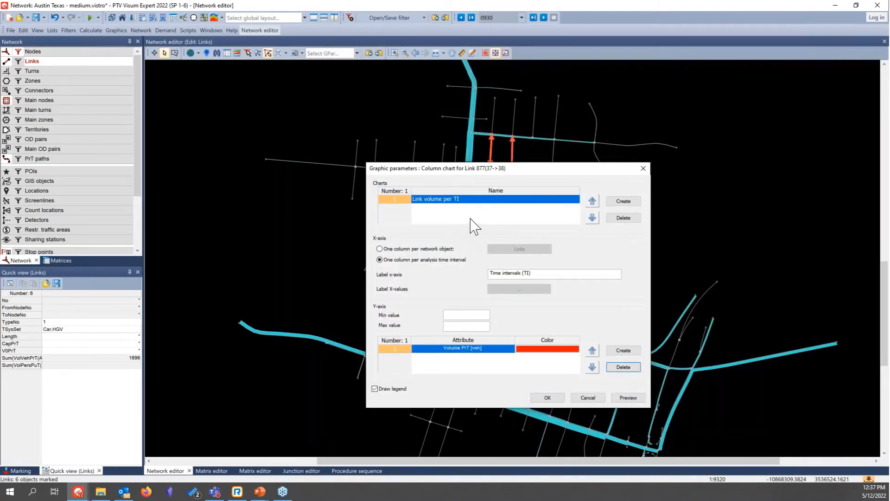
Step: Create a second chart named Link Speed per TI and add an attribute entry coloured blue
{"action": "left_click", "coordinate": [629, 202]}
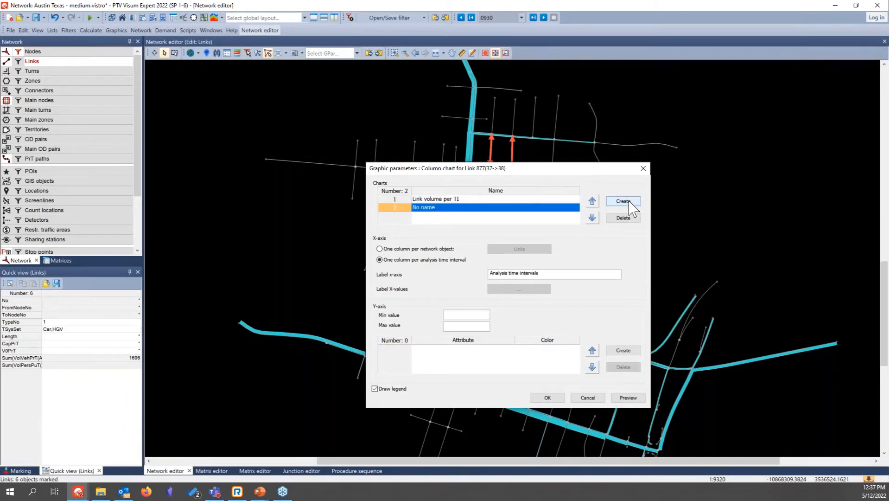
{"action": "left_click", "coordinate": [489, 207]}
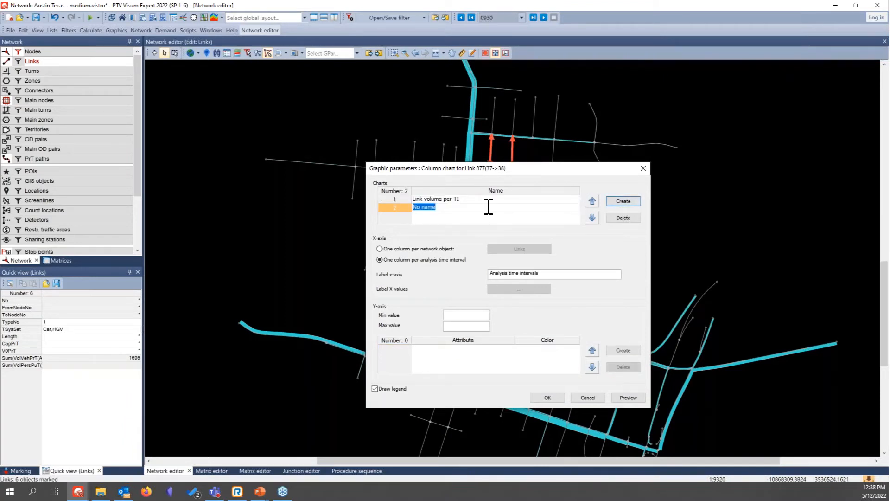
{"action": "type", "text": "Link Speed per TI"}
{"action": "left_click", "coordinate": [624, 351]}
{"action": "left_click", "coordinate": [564, 349]}
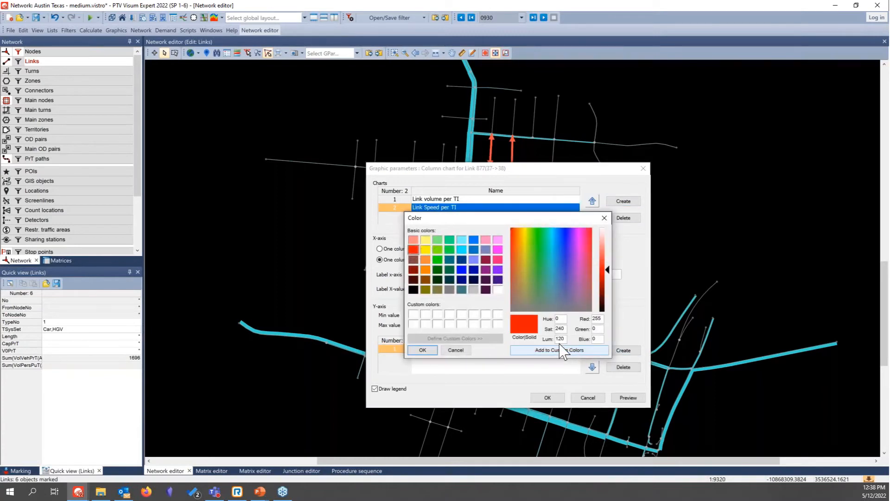
{"action": "left_click", "coordinate": [462, 269]}
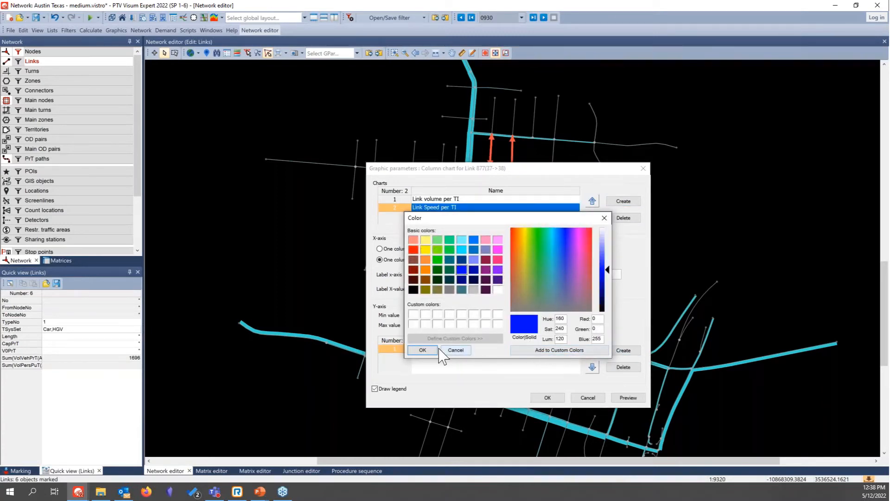
{"action": "left_click", "coordinate": [423, 349]}
Step: Assign SBA simulation detail vCur-PrTSys for Car in the current time interval to the speed chart and apply the settings
{"action": "left_click", "coordinate": [451, 349]}
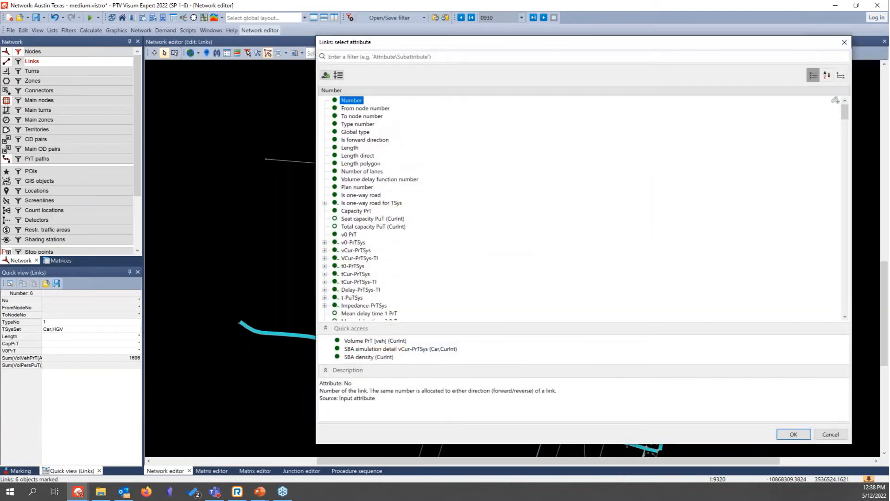
{"action": "type", "text": "v"}
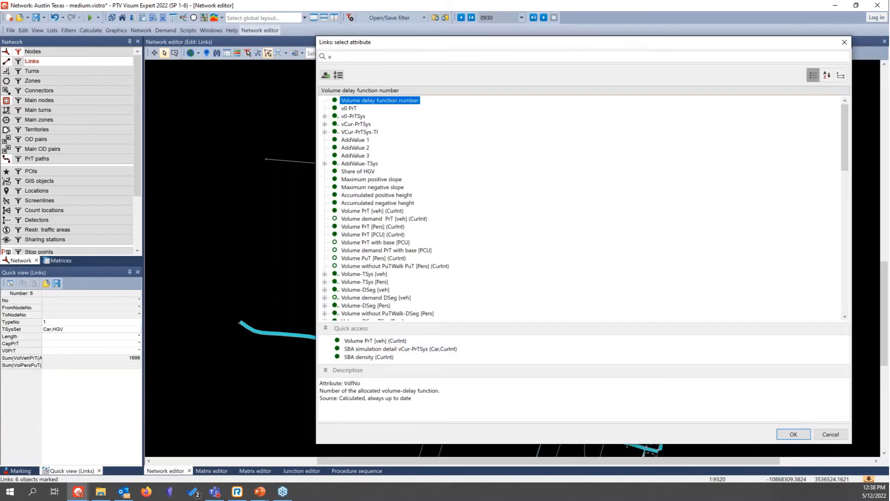
{"action": "key", "text": "BackSpace"}
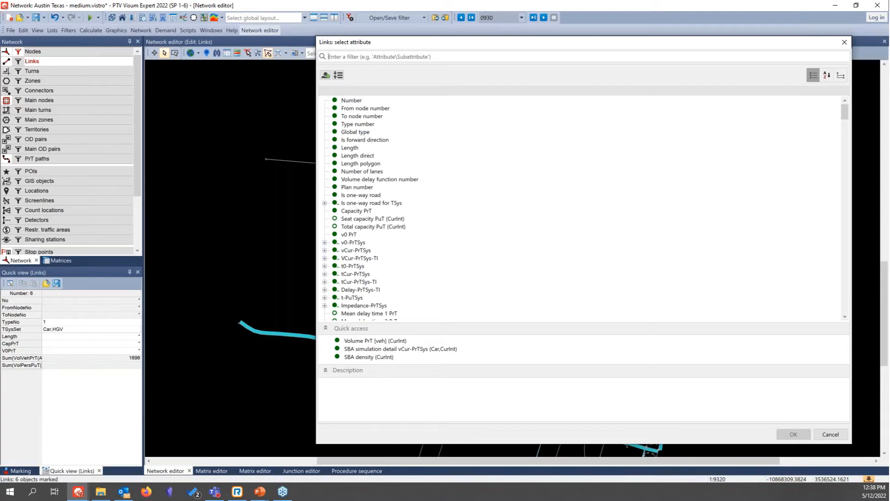
{"action": "type", "text": "sba"}
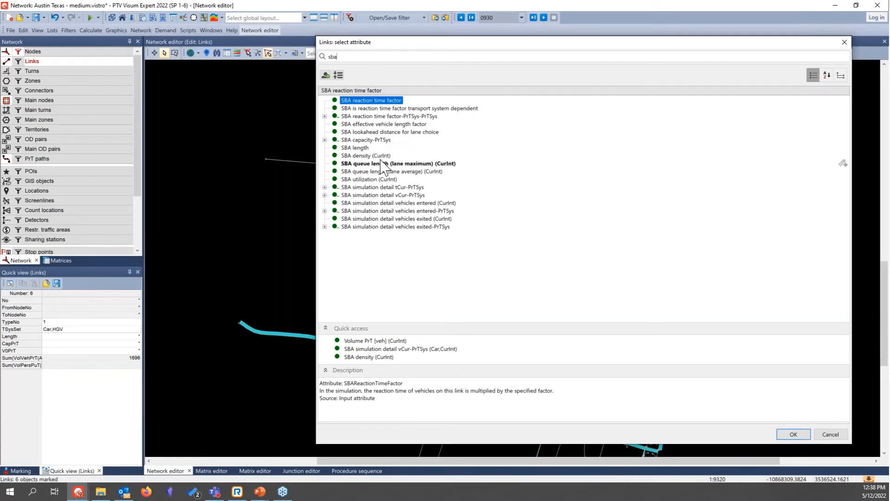
{"action": "left_click", "coordinate": [325, 194]}
{"action": "left_click", "coordinate": [371, 203]}
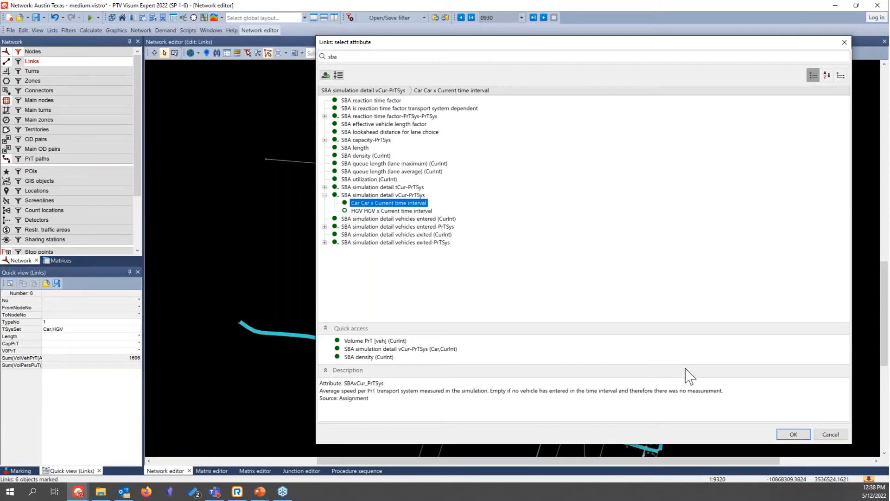
{"action": "left_click", "coordinate": [793, 435]}
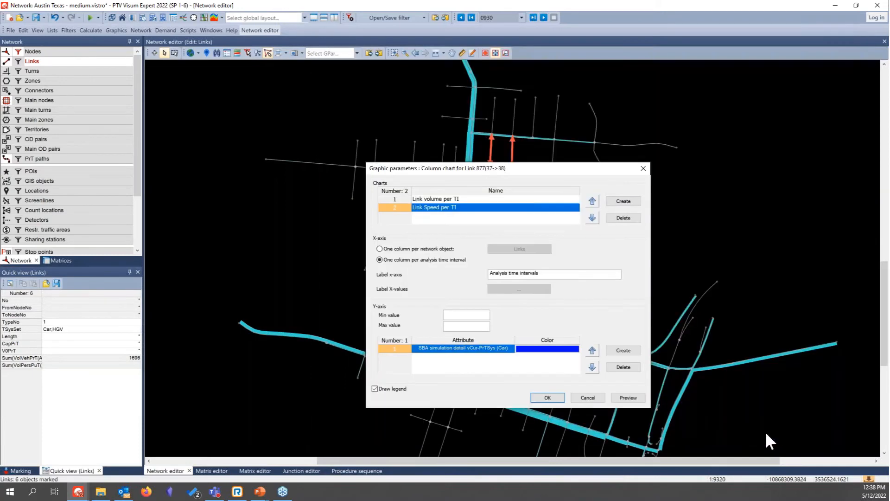
{"action": "left_click", "coordinate": [554, 398]}
Step: Enlarge the column chart window of link 877, balance the two chart areas to compare volume and speed, and close it
{"action": "left_click_drag", "start_coordinate": [528, 195], "coordinate": [512, 100]}
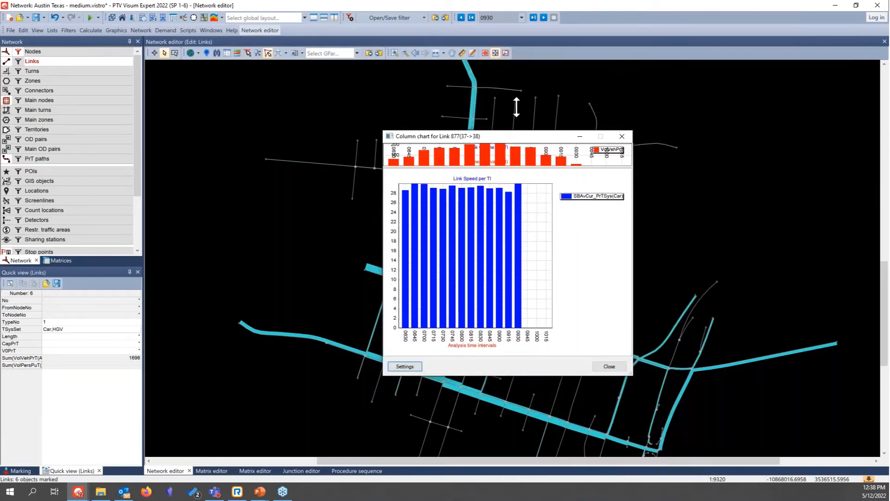
{"action": "left_click_drag", "start_coordinate": [505, 135], "coordinate": [503, 254]}
{"action": "left_click_drag", "start_coordinate": [543, 98], "coordinate": [544, 72]}
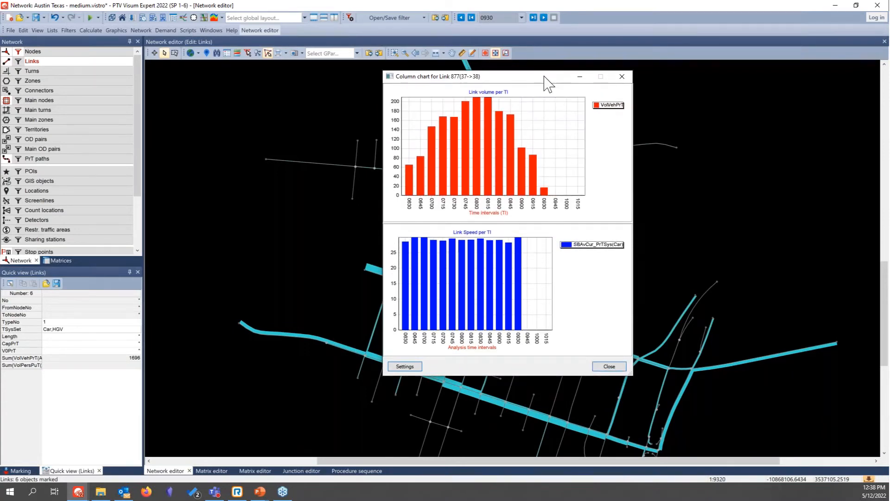
{"action": "left_click", "coordinate": [615, 369]}
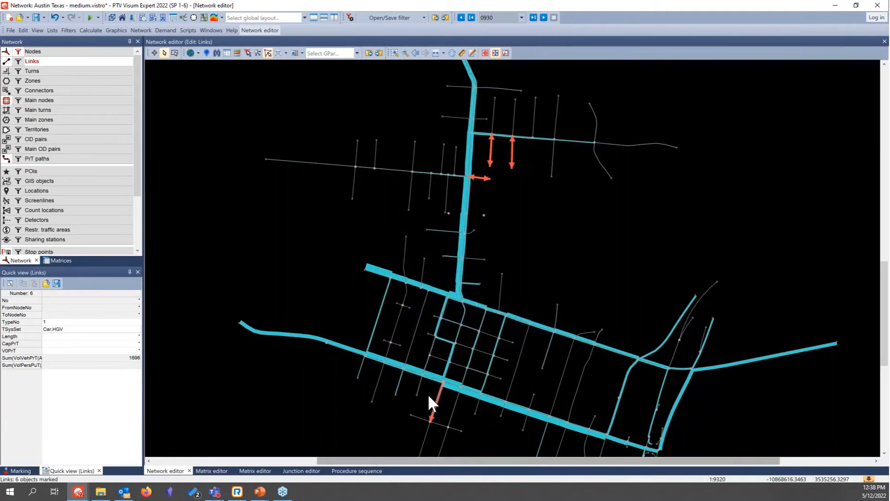
Step: Show the volume and speed column charts of link 1022 (210->109)
{"action": "right_click", "coordinate": [449, 384]}
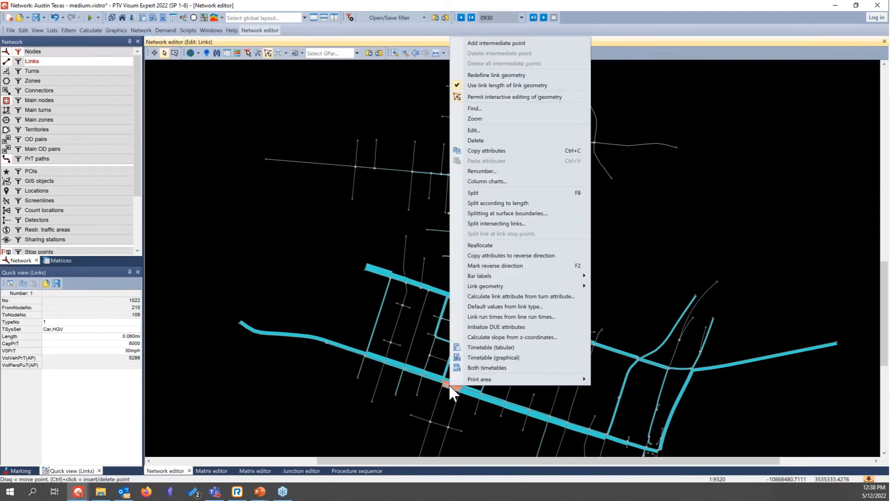
{"action": "left_click", "coordinate": [512, 183]}
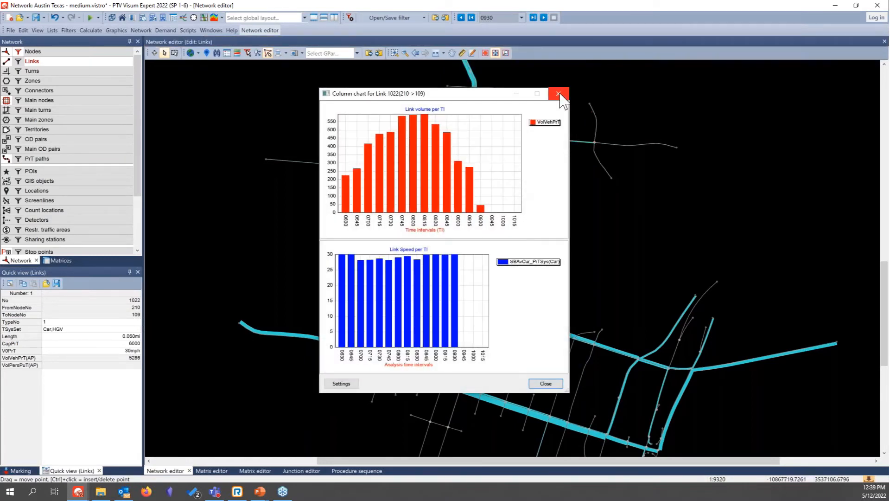
Step: Close the chart of link 1022, view the volume and speed column charts of link 1316 (34->23), and close them
{"action": "left_click", "coordinate": [559, 94]}
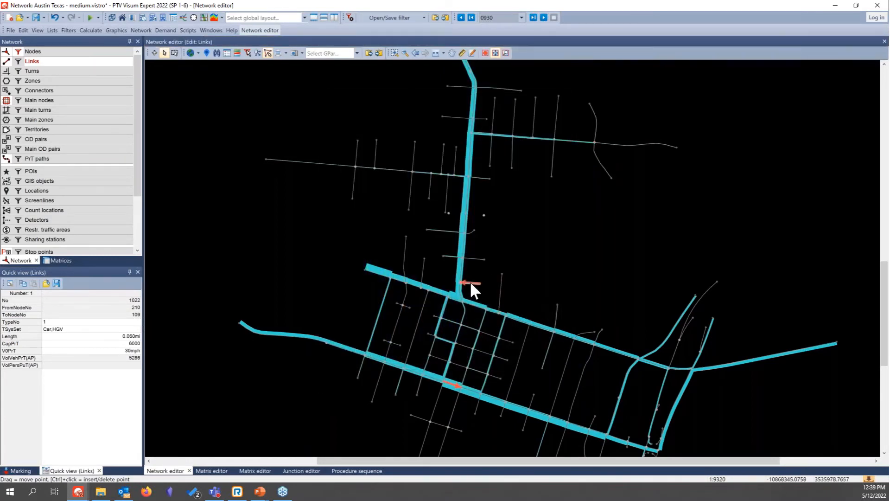
{"action": "right_click", "coordinate": [457, 295]}
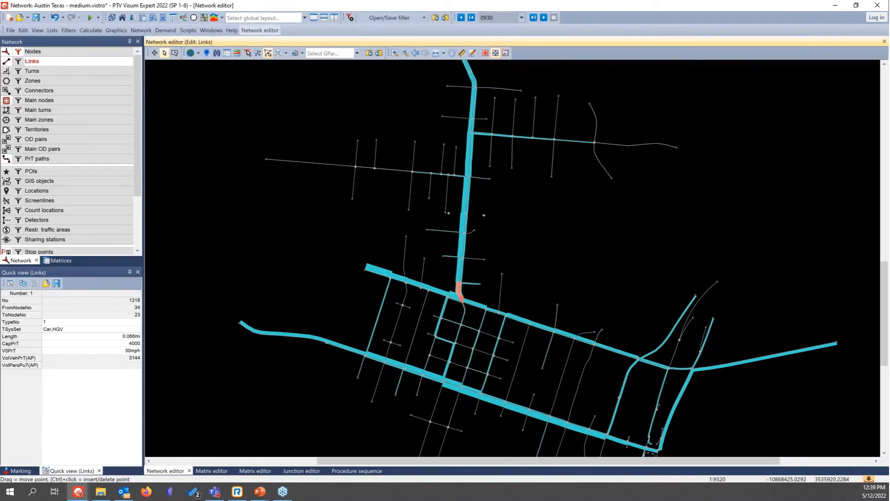
{"action": "left_click", "coordinate": [546, 146]}
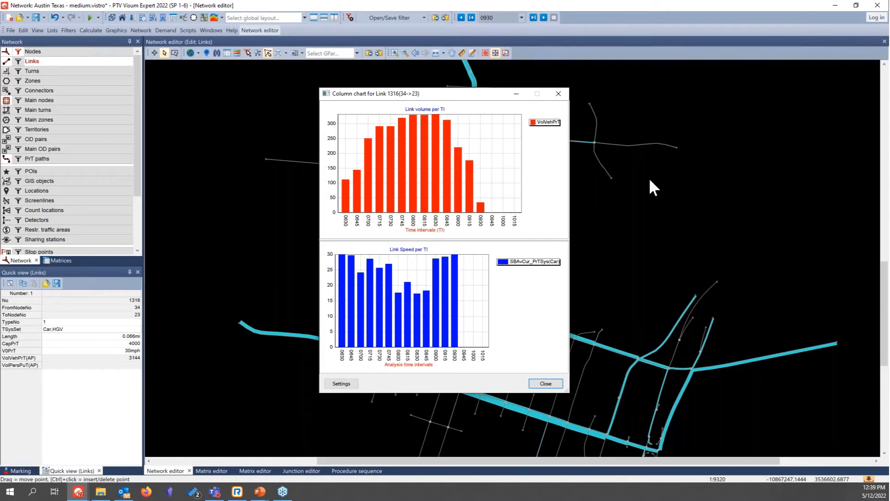
{"action": "left_click", "coordinate": [559, 94]}
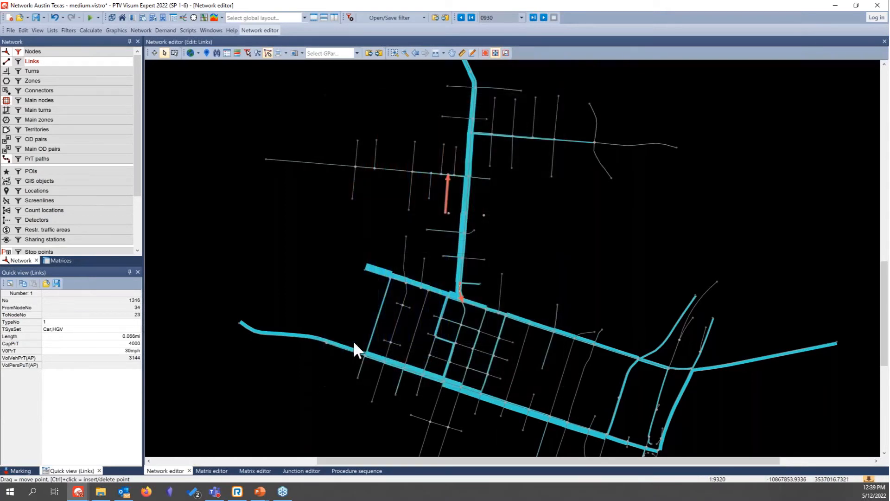
Step: View the turn volumes diagram of node 23, MLK at Guadalupe, in the junction editor and return to the network editor
{"action": "left_click", "coordinate": [301, 470]}
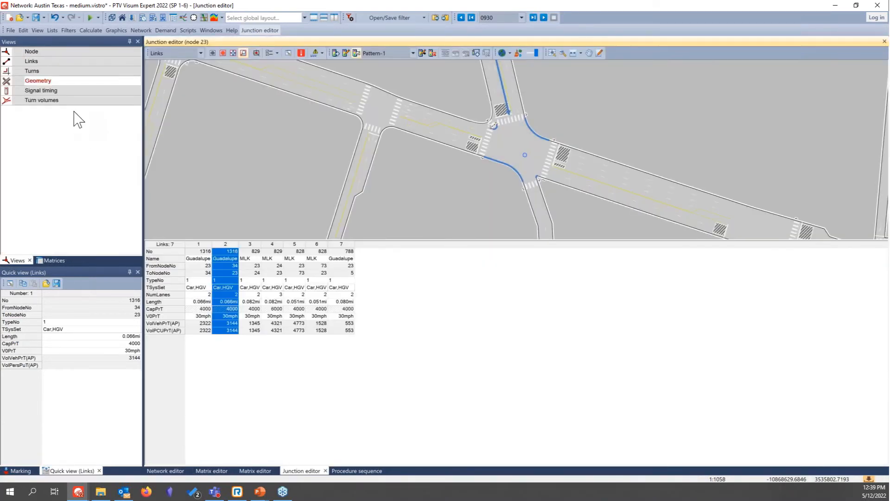
{"action": "left_click", "coordinate": [61, 100]}
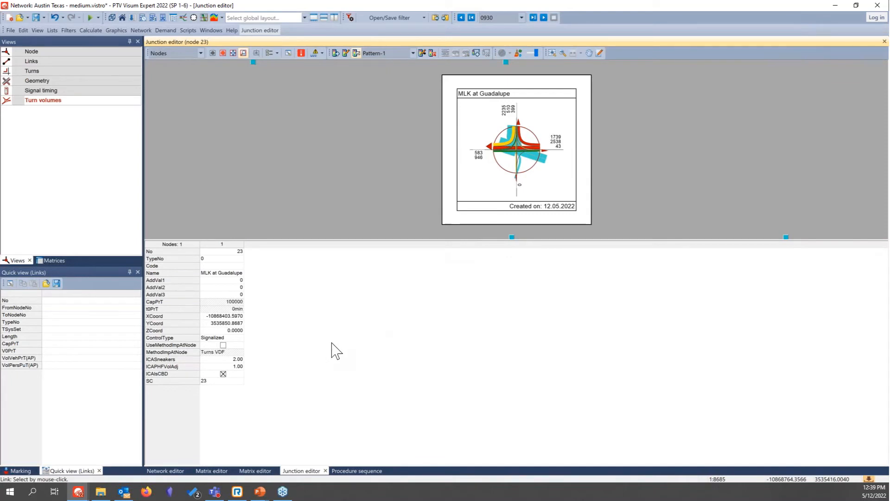
{"action": "left_click", "coordinate": [171, 471]}
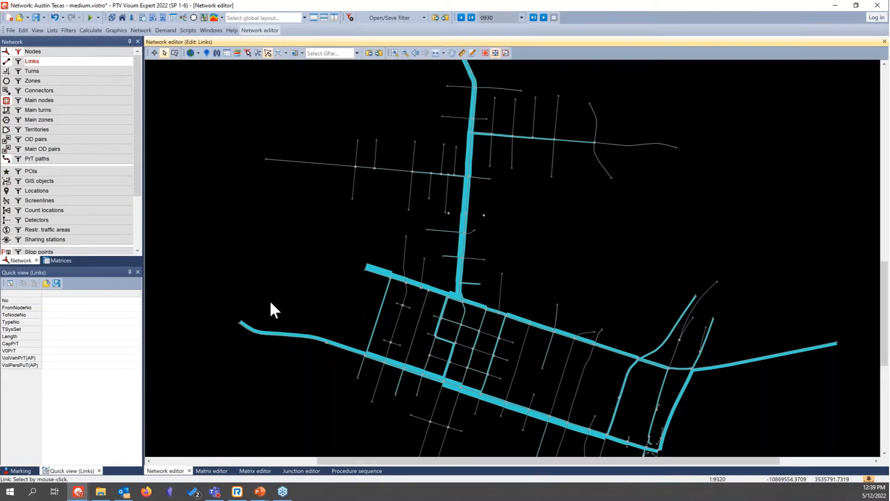
Step: Open the SBA visualization of the network and frame the downtown grid and the corridor north of it
{"action": "left_click", "coordinate": [37, 31]}
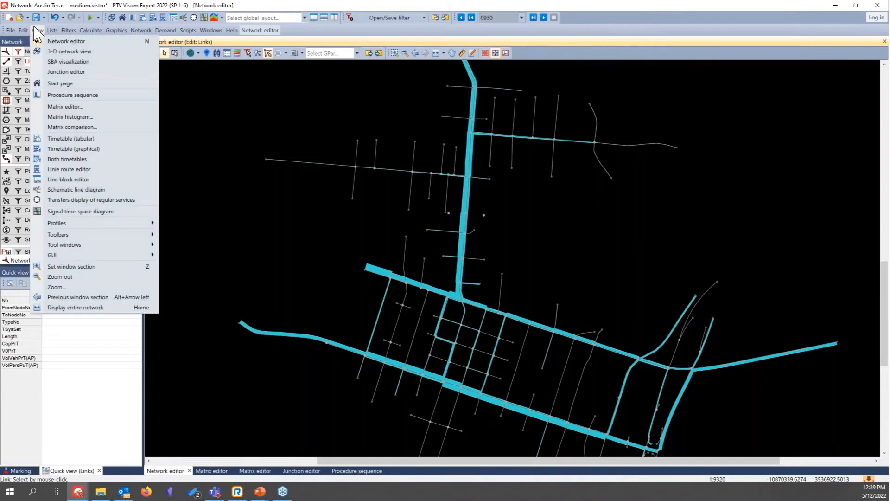
{"action": "left_click", "coordinate": [69, 61]}
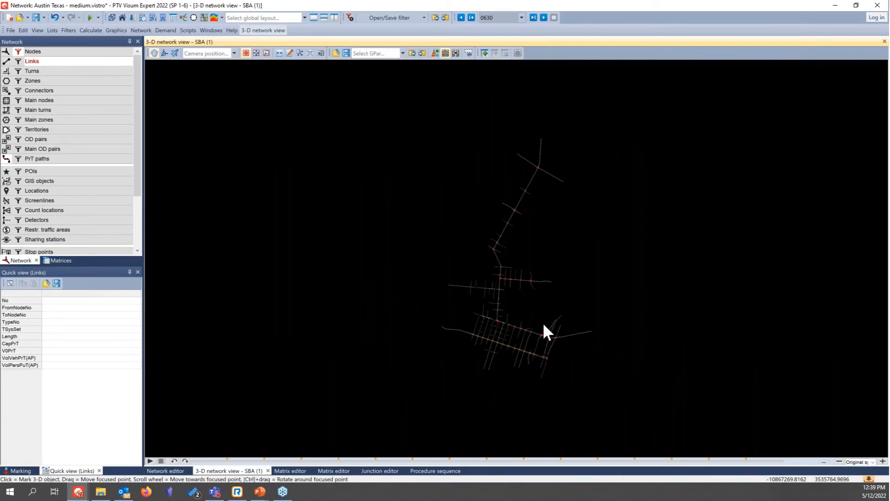
{"action": "scroll", "coordinate": [543, 338], "scroll_direction": "up", "scroll_amount": 3}
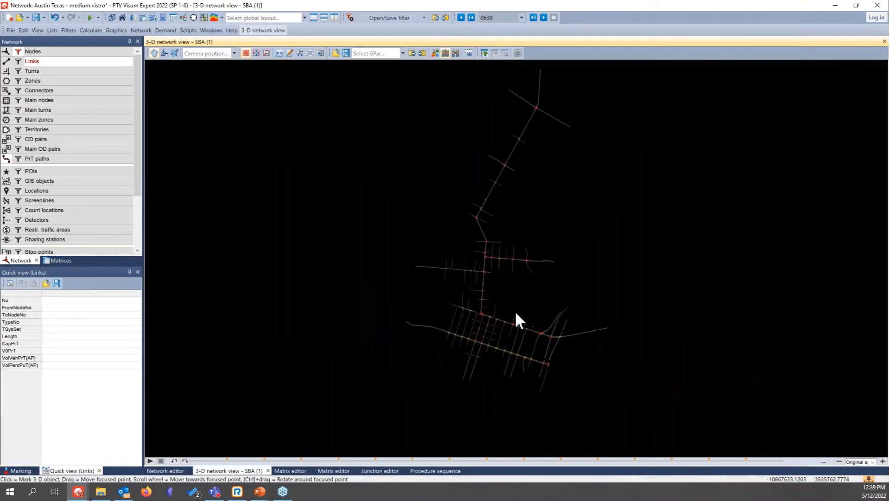
{"action": "scroll", "coordinate": [477, 273], "scroll_direction": "up", "scroll_amount": 5}
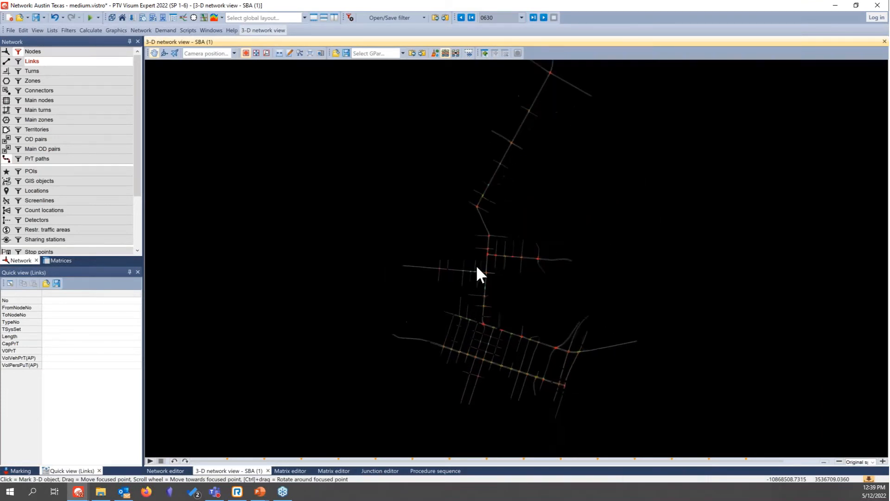
{"action": "scroll", "coordinate": [485, 278], "scroll_direction": "up", "scroll_amount": 5}
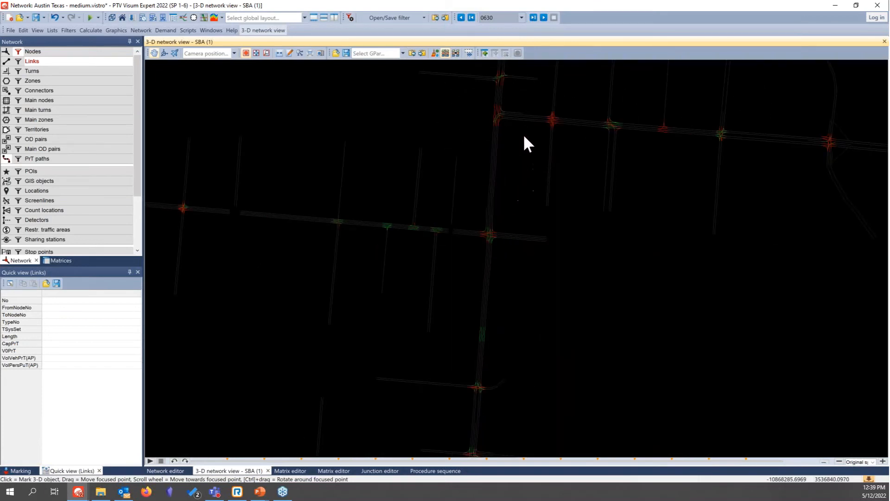
{"action": "scroll", "coordinate": [493, 254], "scroll_direction": "up", "scroll_amount": 5}
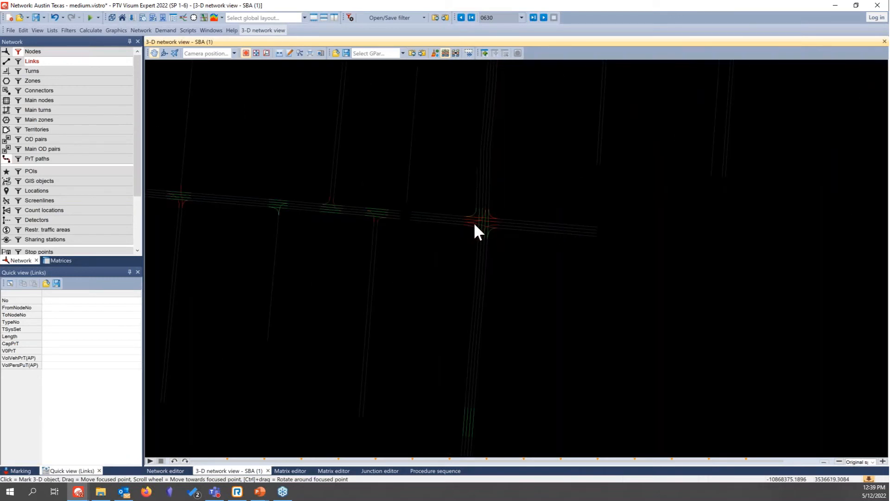
{"action": "scroll", "coordinate": [509, 268], "scroll_direction": "down", "scroll_amount": 5}
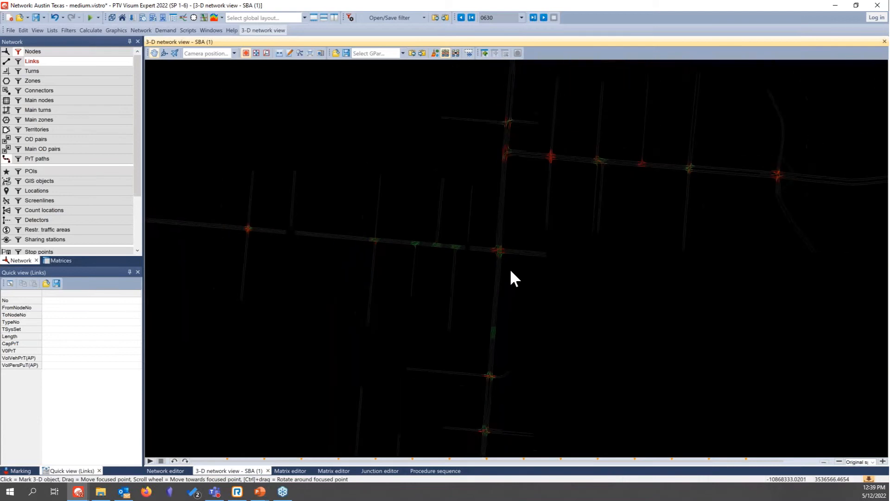
{"action": "scroll", "coordinate": [511, 270], "scroll_direction": "down", "scroll_amount": 10}
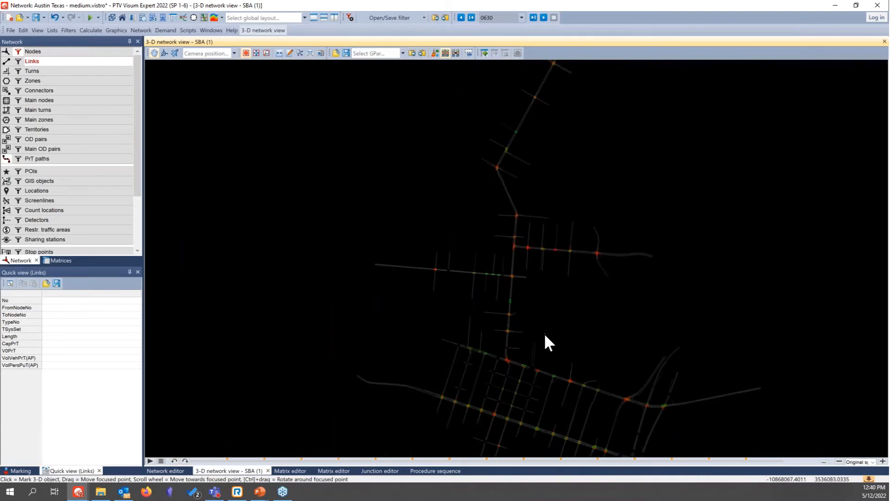
{"action": "left_click_drag", "start_coordinate": [545, 334], "coordinate": [457, 264]}
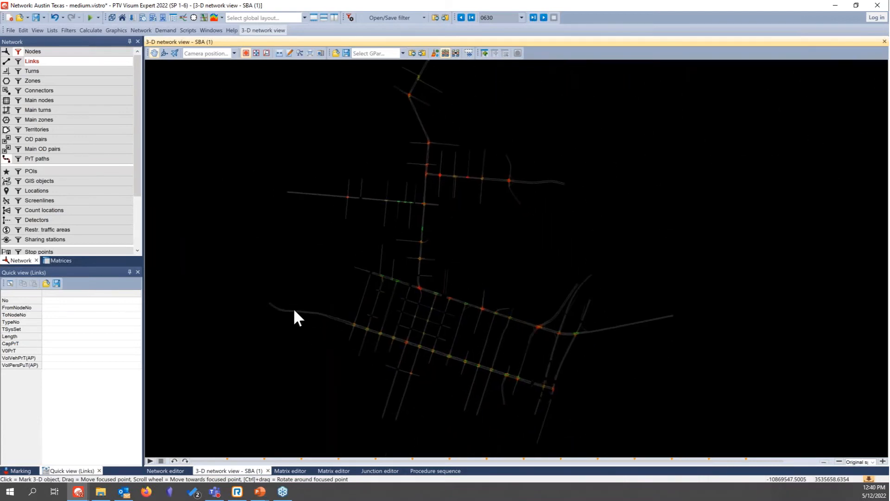
Step: Play the SBA recording at 16x speed and examine the vehicle queues along the downtown corridors
{"action": "left_click", "coordinate": [151, 462]}
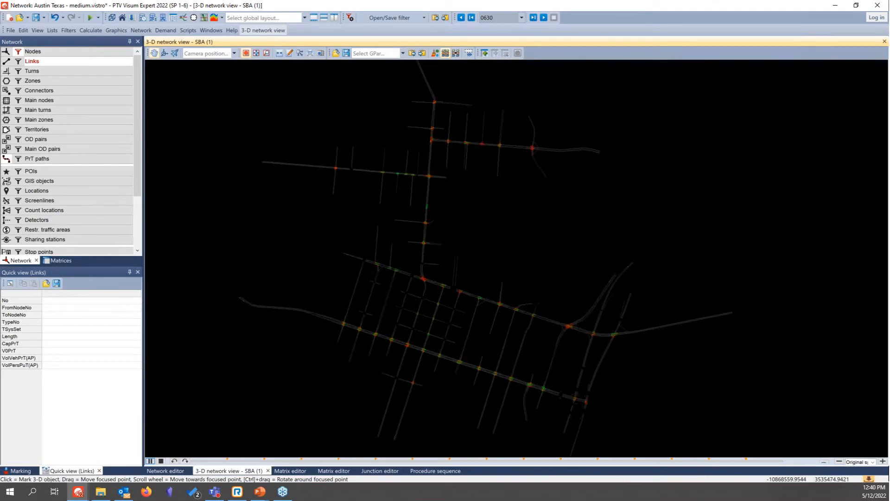
{"action": "left_click", "coordinate": [883, 461]}
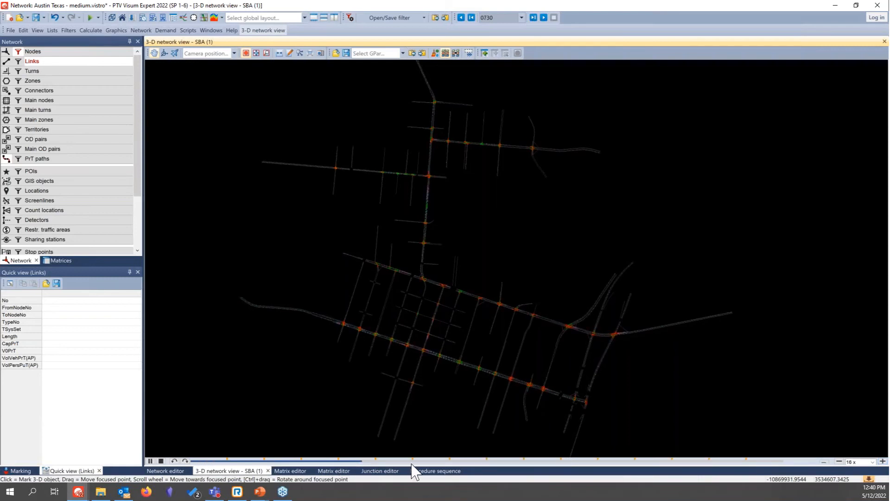
{"action": "scroll", "coordinate": [434, 354], "scroll_direction": "up", "scroll_amount": 6}
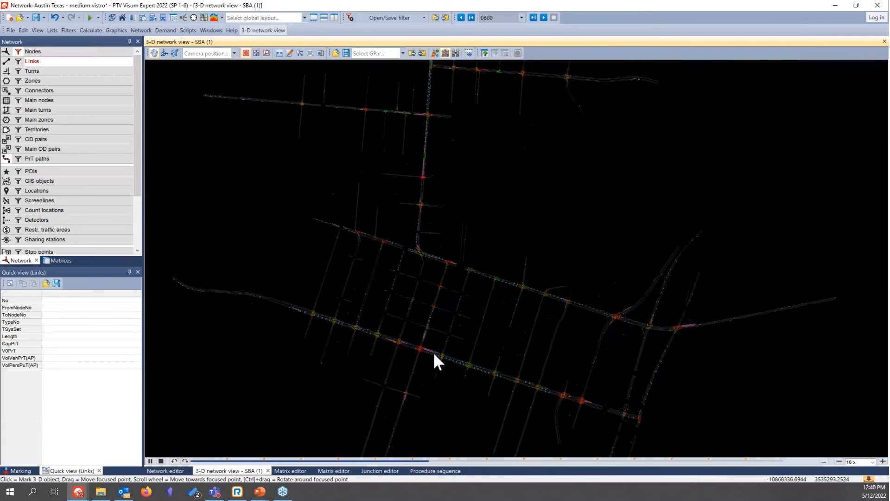
{"action": "scroll", "coordinate": [435, 355], "scroll_direction": "down", "scroll_amount": 4}
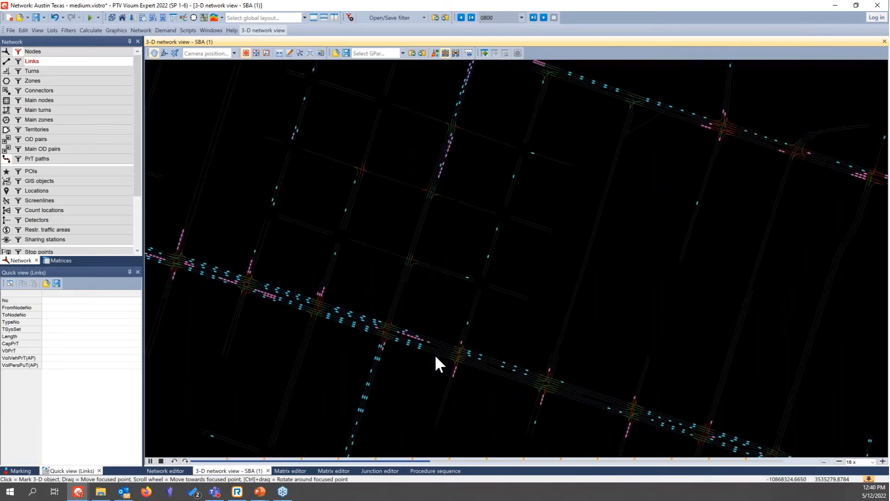
{"action": "scroll", "coordinate": [436, 353], "scroll_direction": "down", "scroll_amount": 4}
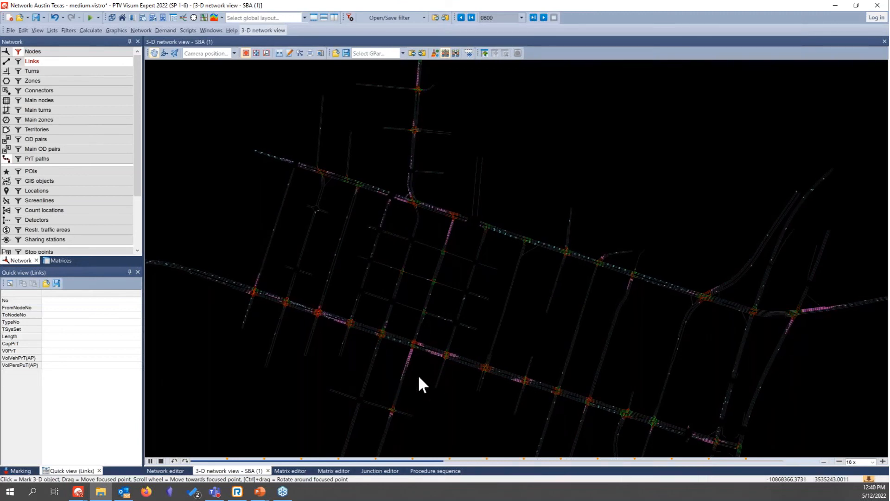
{"action": "left_click", "coordinate": [308, 394]}
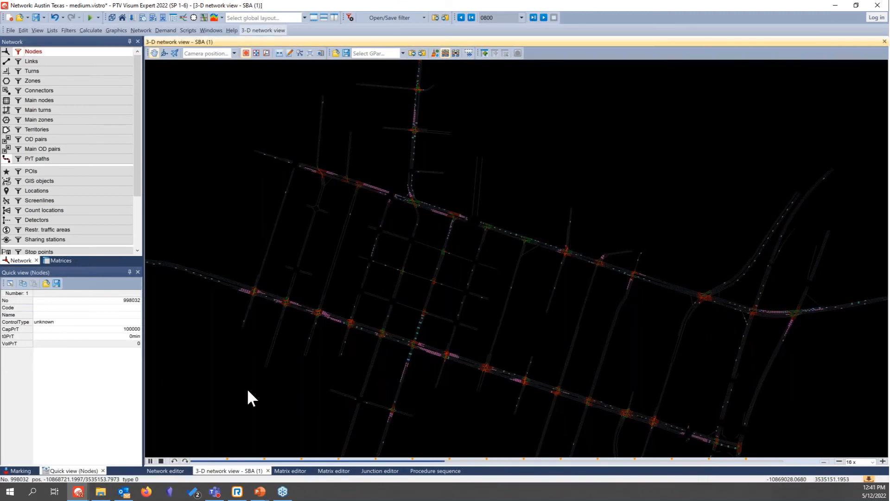
Step: Examine the 3-D view's graphic parameters for SBA trajectories, including the attribute and classes used to colour the vehicles
{"action": "left_click", "coordinate": [435, 53]}
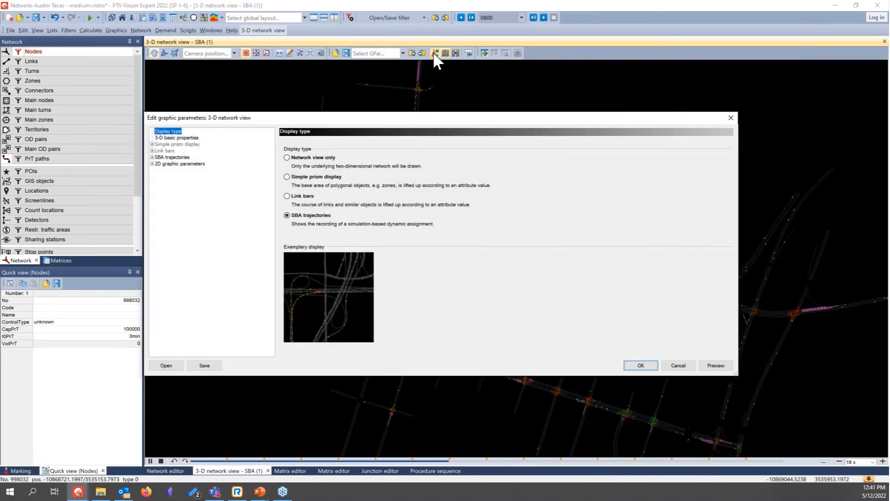
{"action": "left_click", "coordinate": [173, 138]}
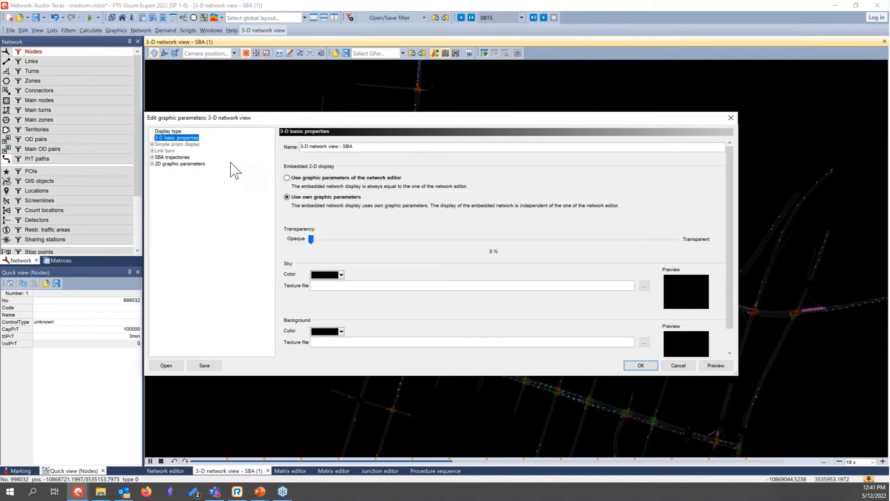
{"action": "left_click", "coordinate": [172, 158]}
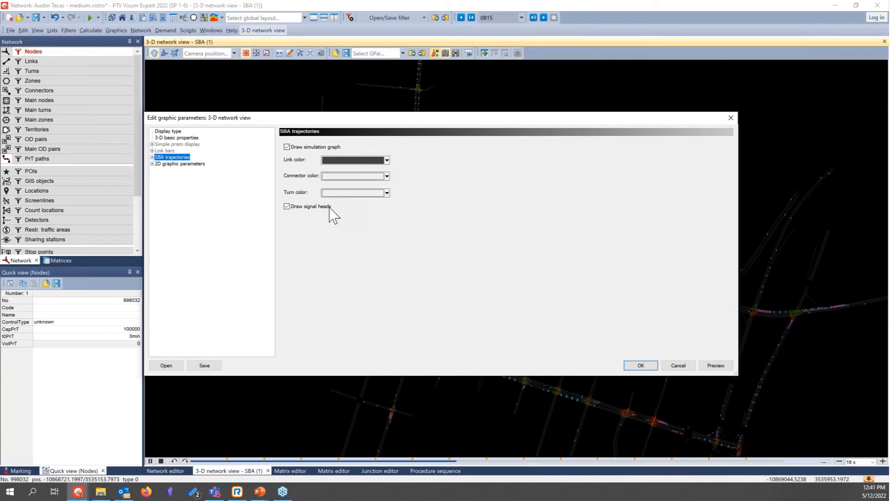
{"action": "left_click", "coordinate": [153, 158]}
{"action": "left_click", "coordinate": [165, 164]}
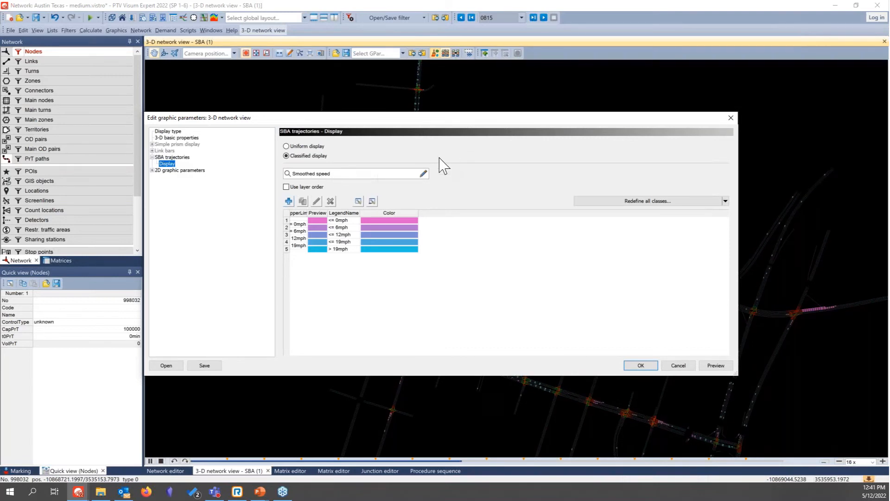
{"action": "left_click", "coordinate": [423, 173]}
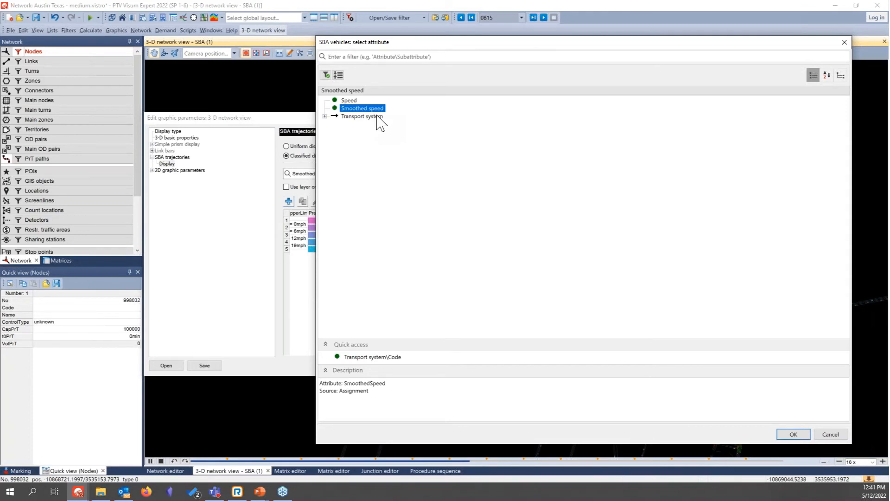
{"action": "left_click", "coordinate": [793, 434]}
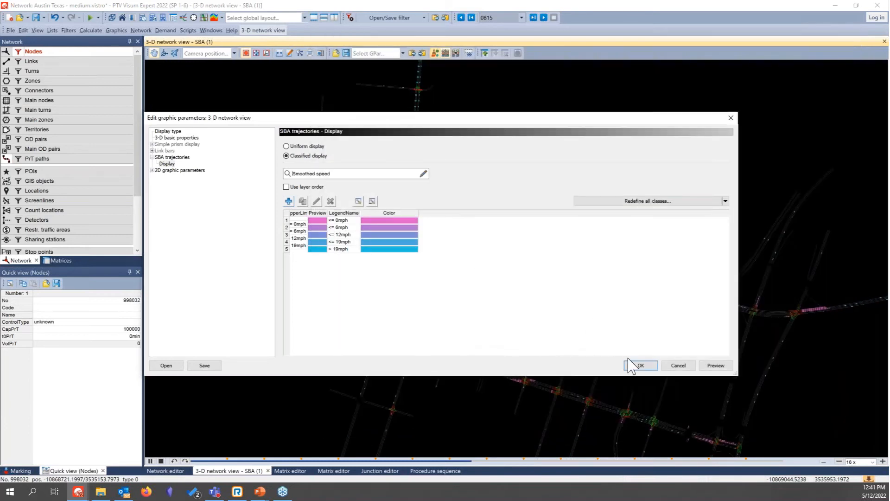
Step: Turn on the Bing Maps aerial background map in the 2D graphic parameters of the 3-D network view and apply it
{"action": "left_click", "coordinate": [152, 170]}
{"action": "left_click", "coordinate": [177, 163]}
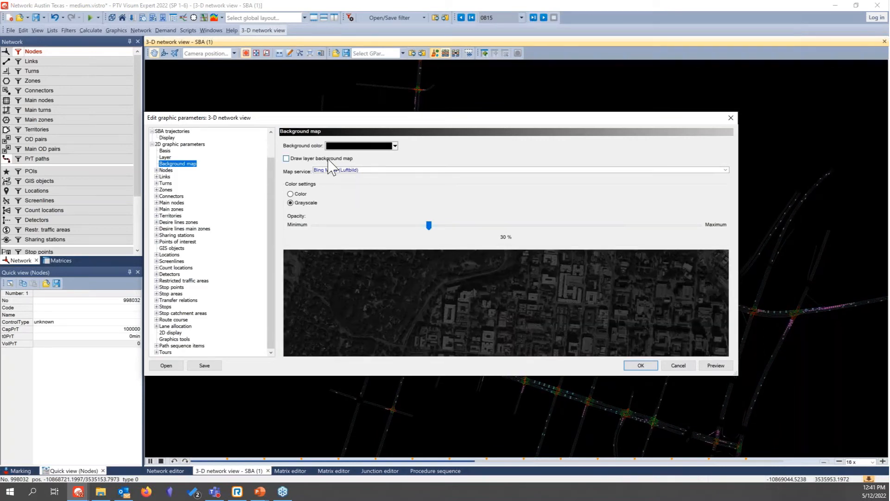
{"action": "left_click", "coordinate": [332, 159]}
{"action": "left_click", "coordinate": [642, 365]}
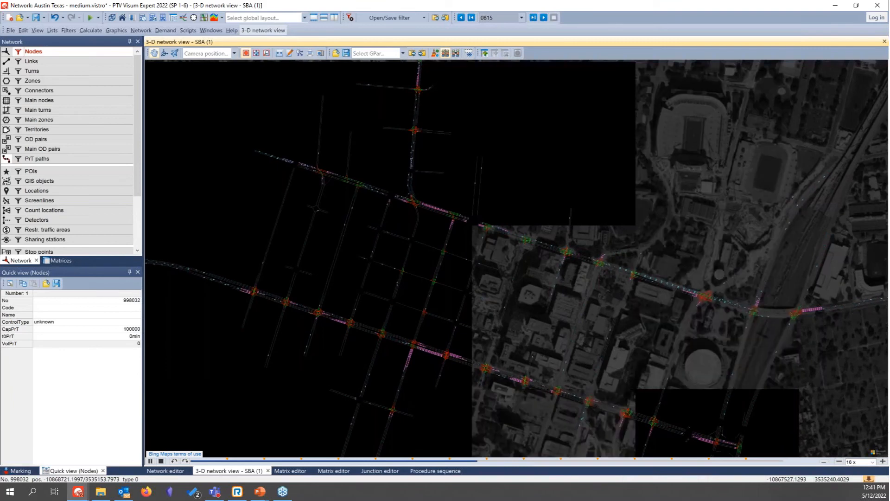
Step: Inspect the vehicle animation over the aerial map around the downtown corridors and pause the SBA recording
{"action": "scroll", "coordinate": [453, 255], "scroll_direction": "down", "scroll_amount": 4}
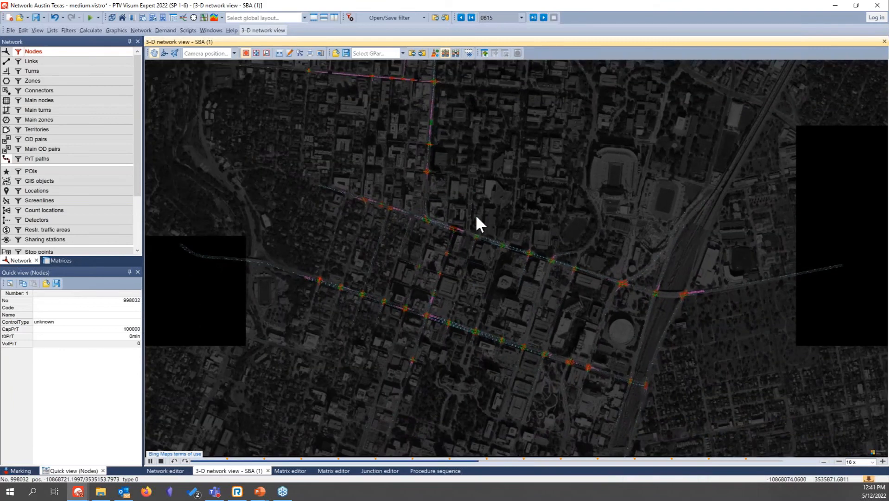
{"action": "scroll", "coordinate": [439, 218], "scroll_direction": "up", "scroll_amount": 3}
{"action": "scroll", "coordinate": [438, 216], "scroll_direction": "down", "scroll_amount": 2}
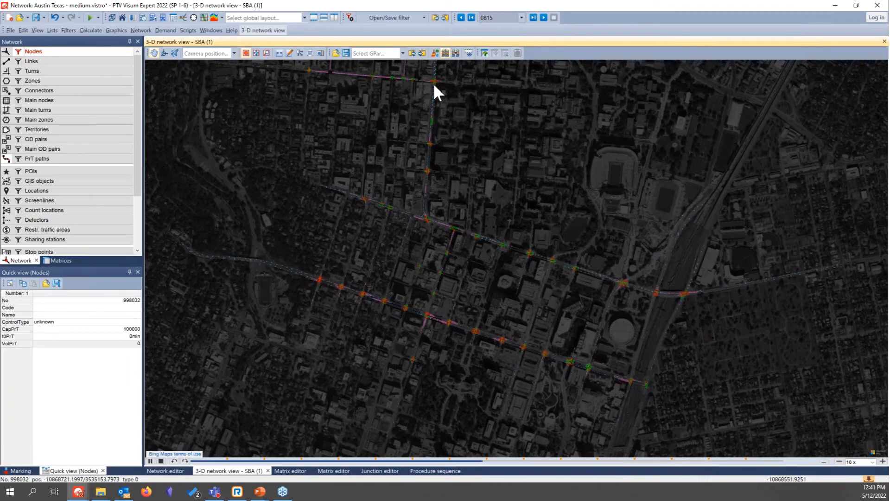
{"action": "scroll", "coordinate": [435, 122], "scroll_direction": "up", "scroll_amount": 1}
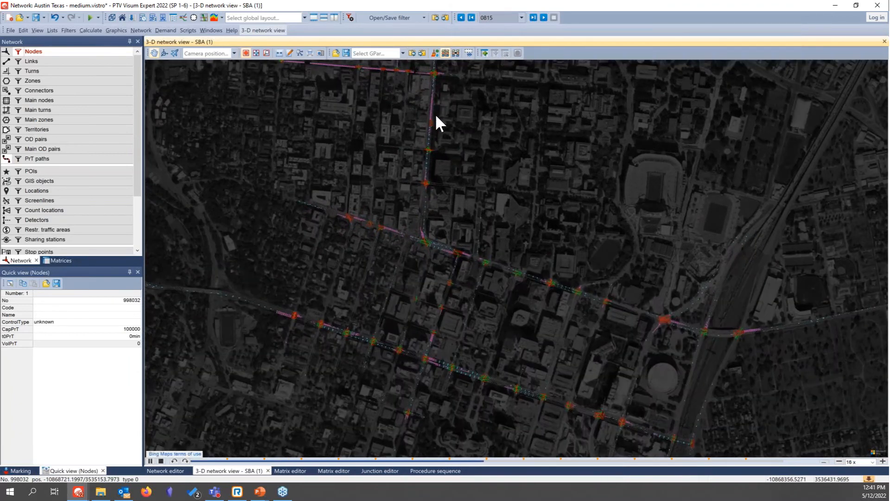
{"action": "scroll", "coordinate": [388, 381], "scroll_direction": "up", "scroll_amount": 1}
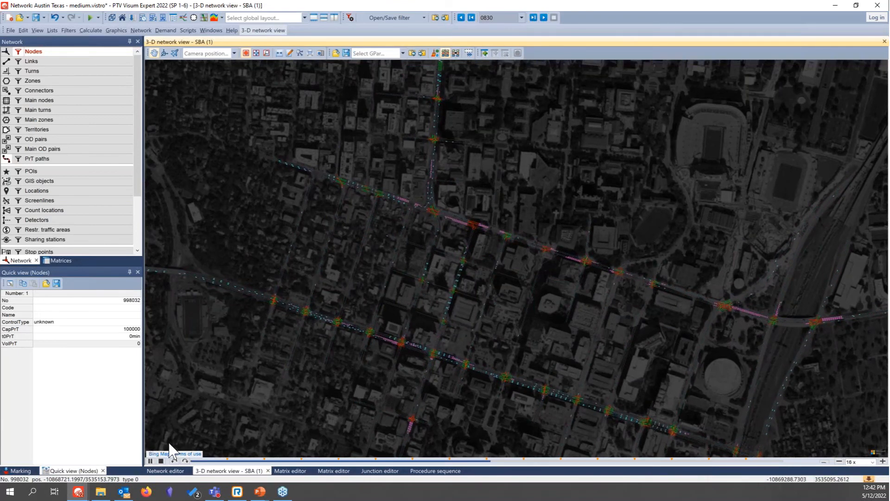
{"action": "left_click", "coordinate": [151, 461]}
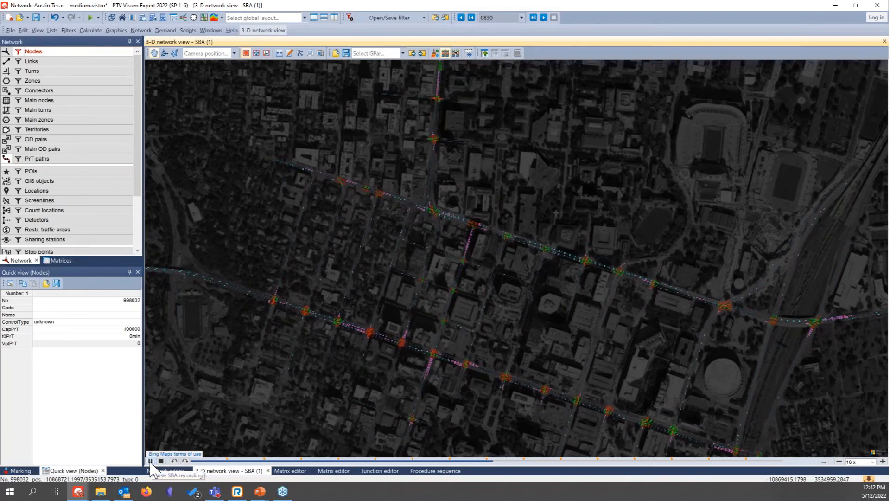
Step: Switch to the Austin_9.ver network and expand its demand zone data matrices to examine the quarter-hourly Car matrices
{"action": "mouse_move", "coordinate": [79, 493]}
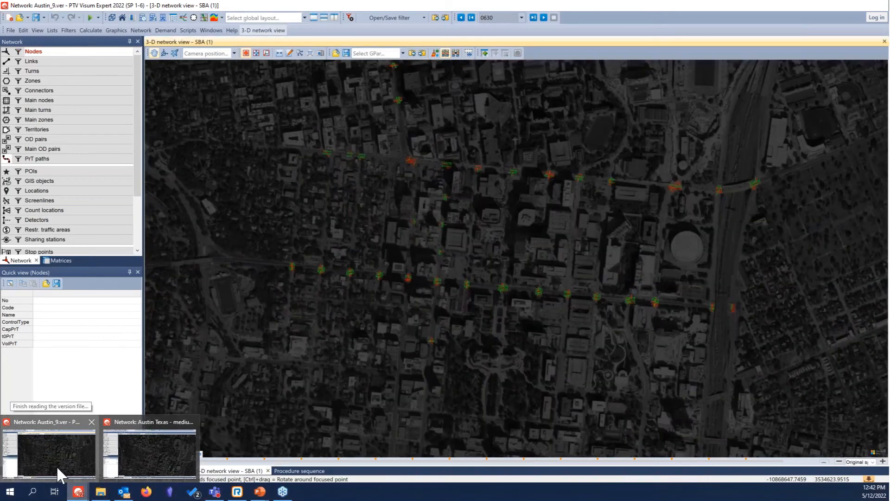
{"action": "left_click", "coordinate": [57, 466]}
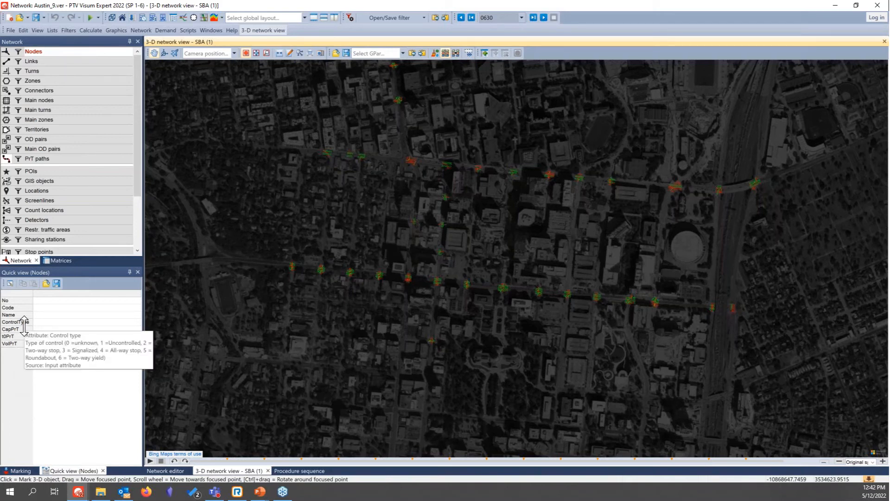
{"action": "left_click", "coordinate": [59, 259]}
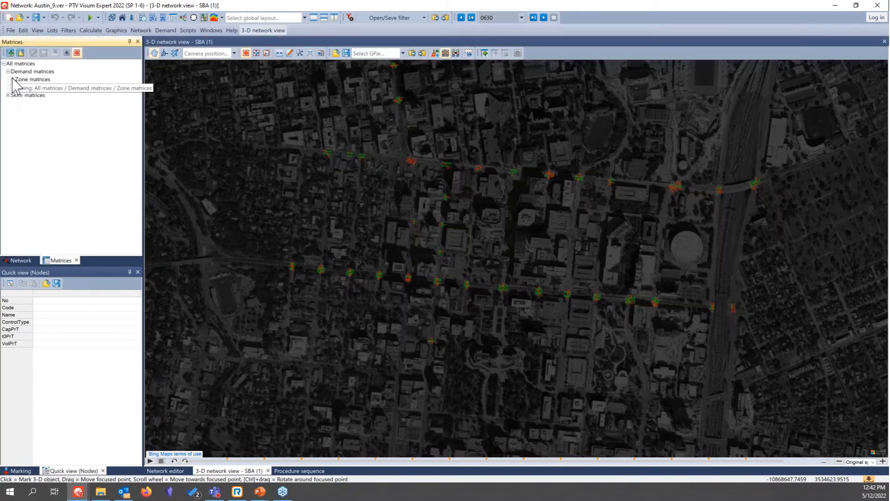
{"action": "left_click", "coordinate": [12, 80]}
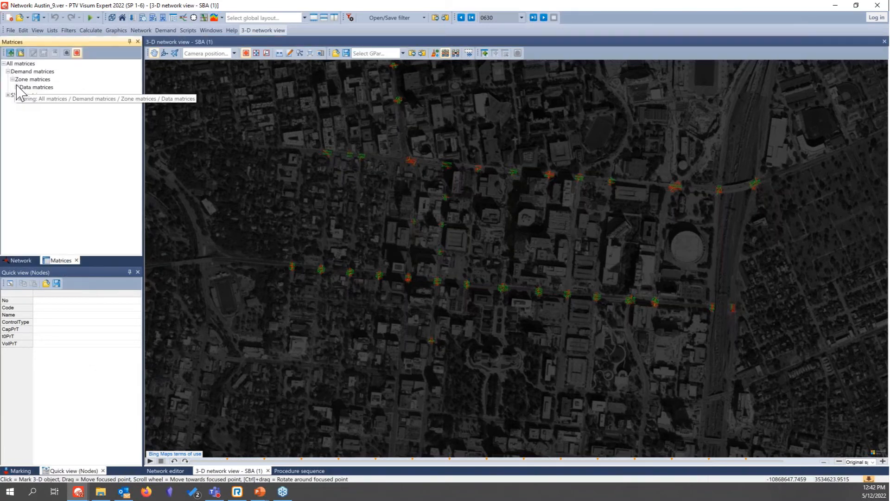
{"action": "left_click", "coordinate": [17, 87]}
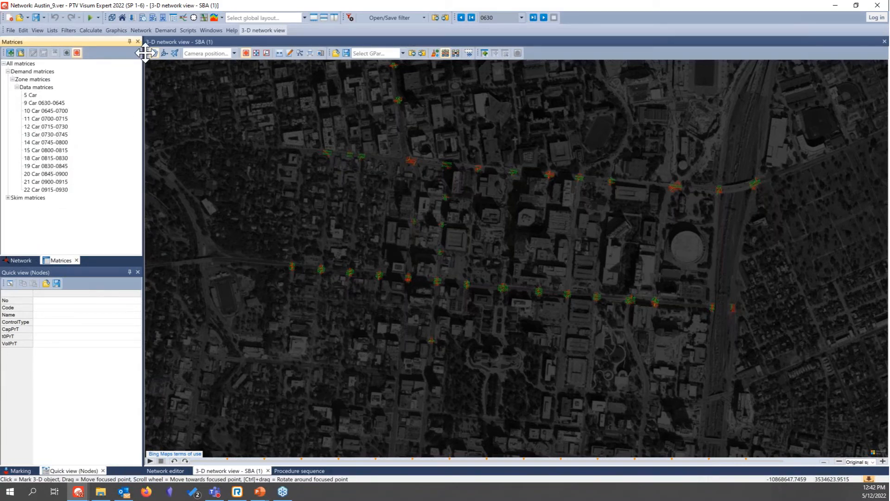
Step: Examine the AM matrix time series in the OD demand data, including its first interval's matrix reference, and close without changes
{"action": "left_click", "coordinate": [163, 30]}
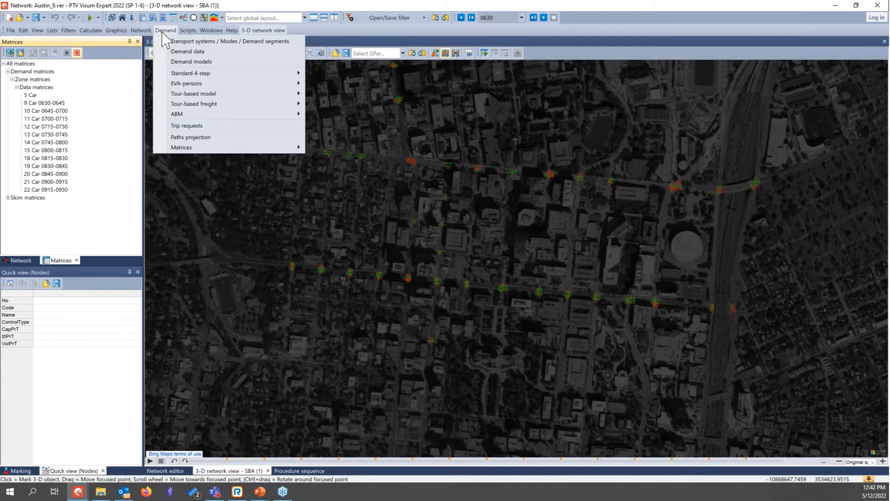
{"action": "left_click", "coordinate": [182, 52]}
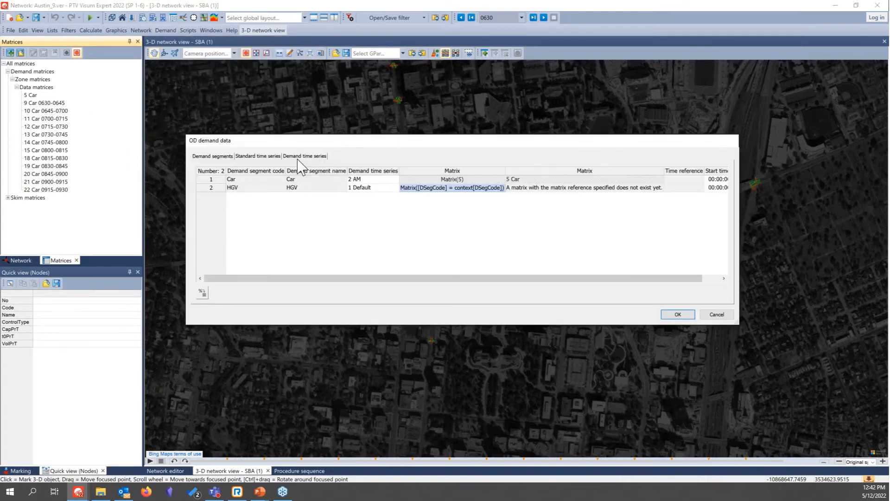
{"action": "left_click", "coordinate": [276, 157]}
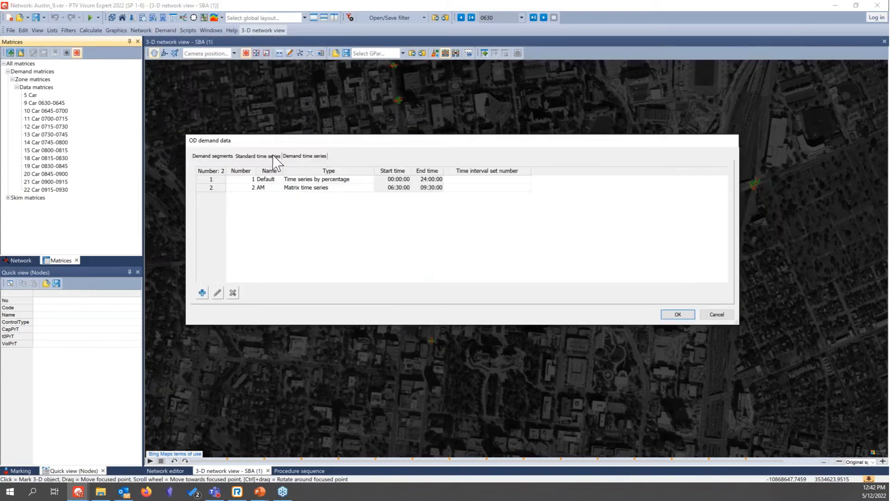
{"action": "left_click", "coordinate": [315, 189]}
{"action": "left_click", "coordinate": [217, 293]}
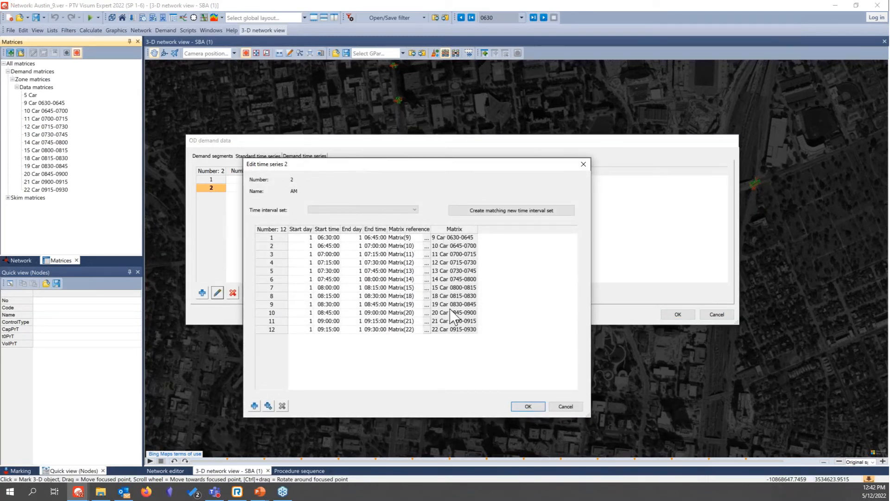
{"action": "left_click", "coordinate": [427, 238]}
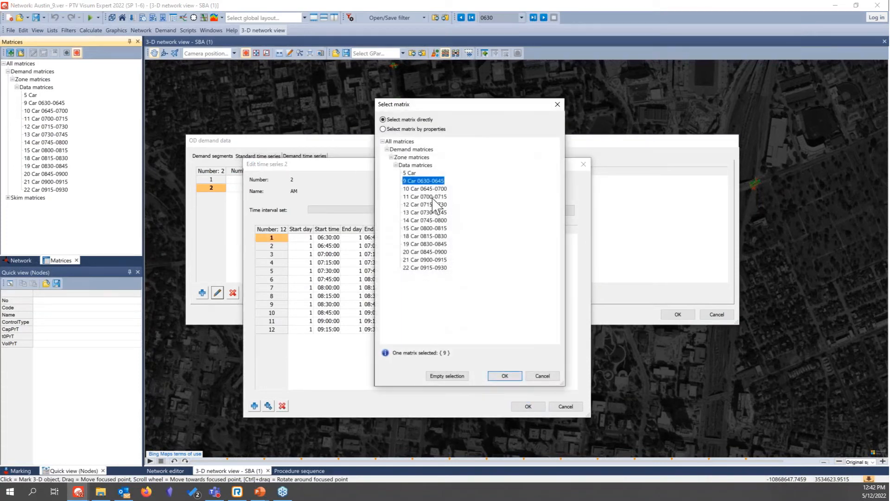
{"action": "left_click", "coordinate": [543, 375]}
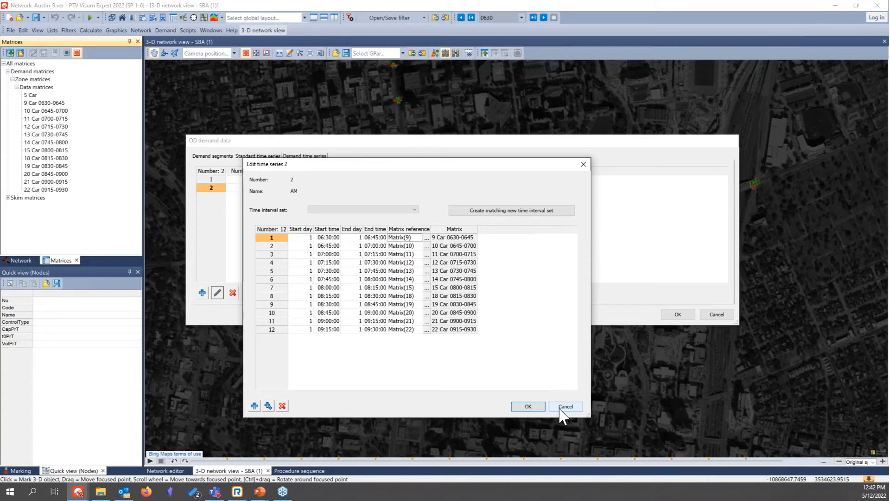
{"action": "left_click", "coordinate": [560, 409]}
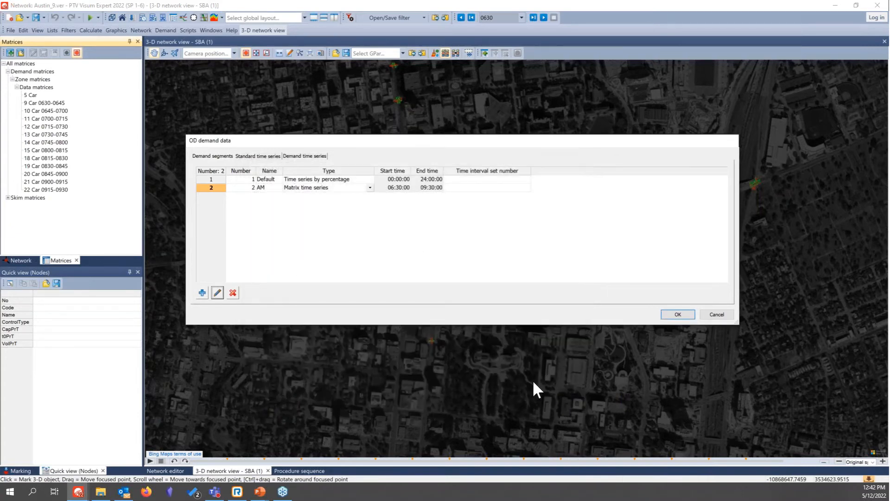
{"action": "left_click", "coordinate": [717, 316]}
Step: Inspect the link volume bars across the downtown Austin network in the network editor
{"action": "left_click", "coordinate": [163, 472]}
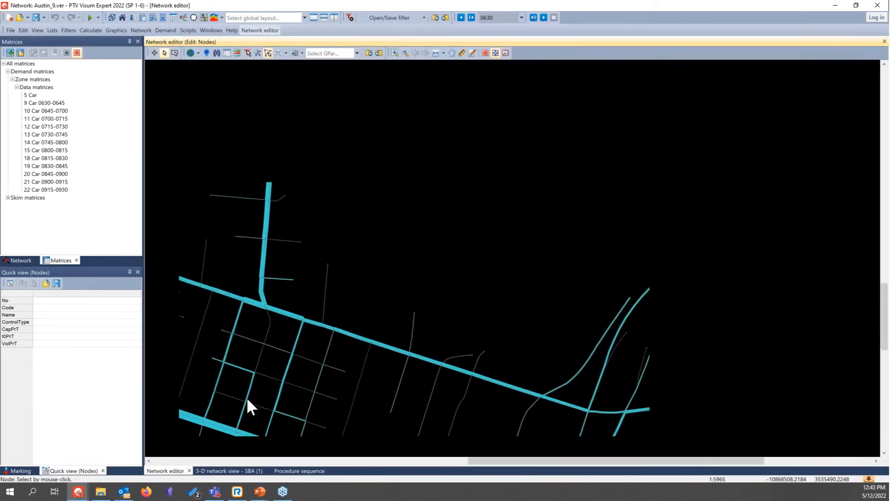
{"action": "scroll", "coordinate": [248, 398], "scroll_direction": "down", "scroll_amount": 2}
{"action": "left_click_drag", "start_coordinate": [293, 394], "coordinate": [373, 274]}
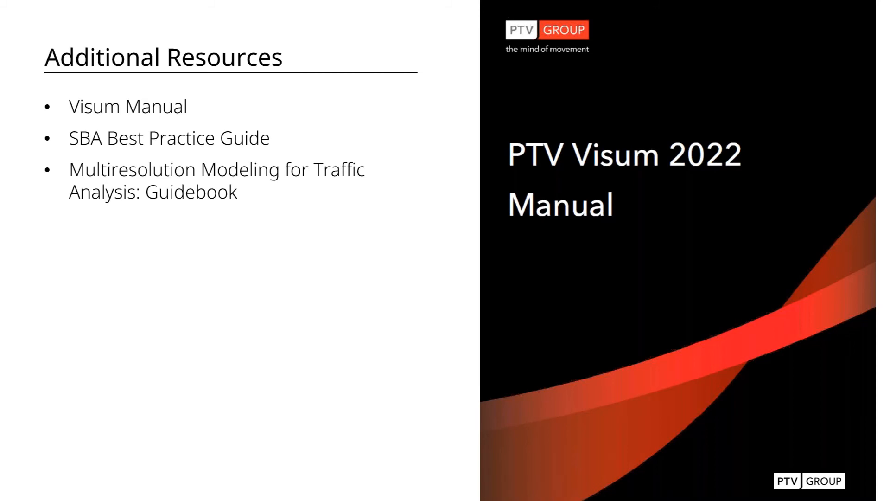
Step: Return to Visum and open the simulation-based dynamic assignment parameters from the SBA group of the procedure sequence
{"action": "key", "text": "alt+Tab"}
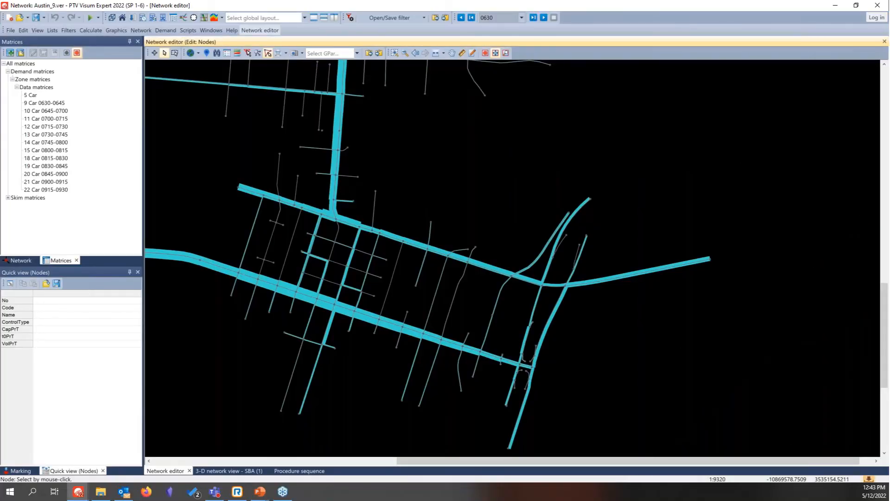
{"action": "left_click", "coordinate": [288, 471]}
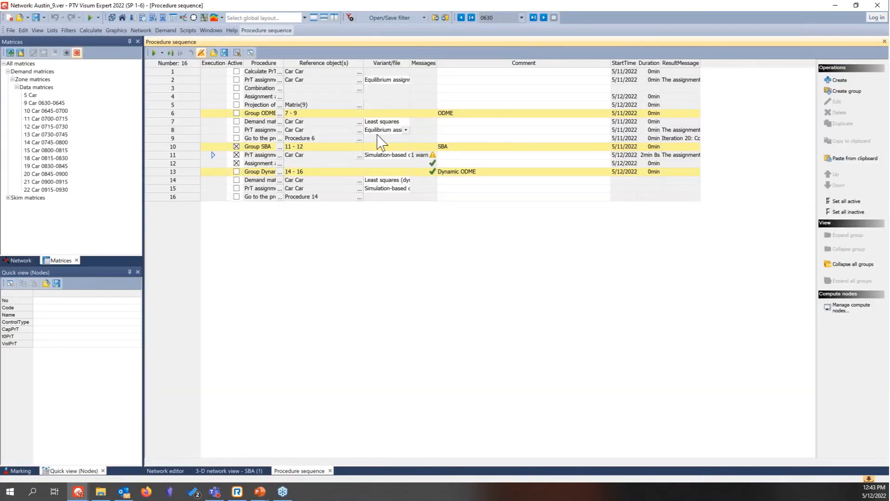
{"action": "double_click", "coordinate": [374, 164]}
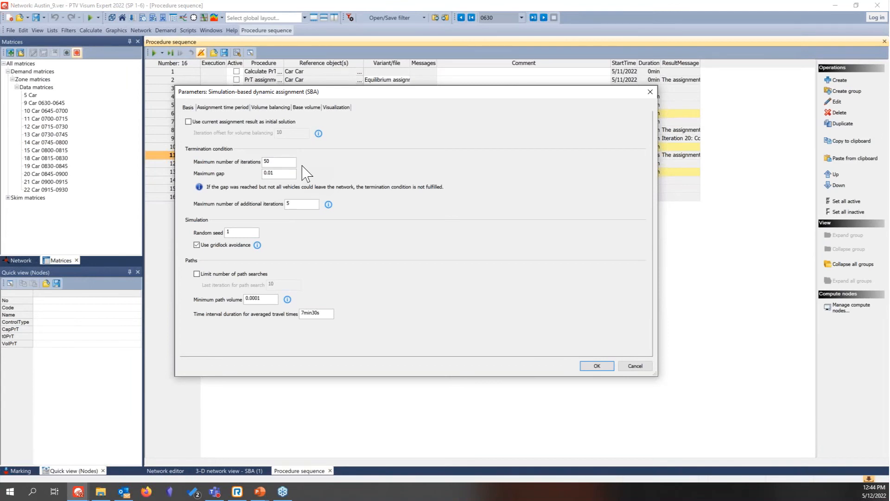
Step: Read the online help for the SBA basis parameters, then check the information on the maximum number of additional iterations
{"action": "key", "text": "F1"}
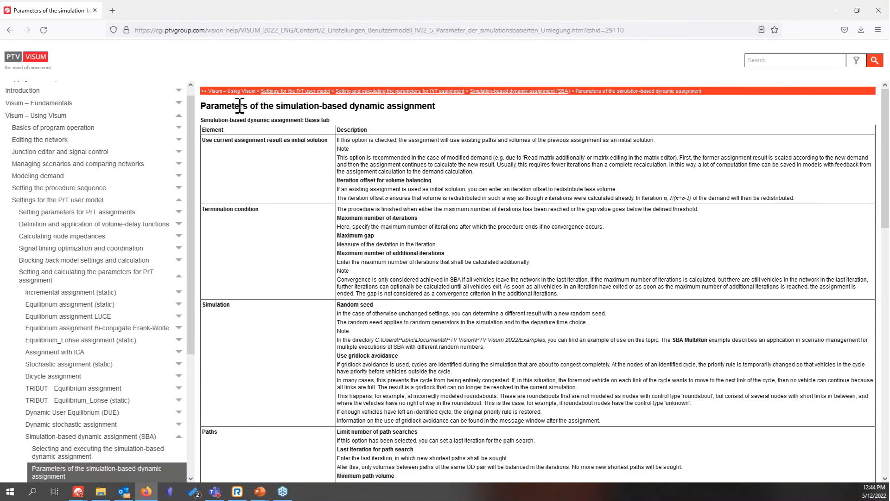
{"action": "scroll", "coordinate": [398, 204], "scroll_direction": "down", "scroll_amount": 1}
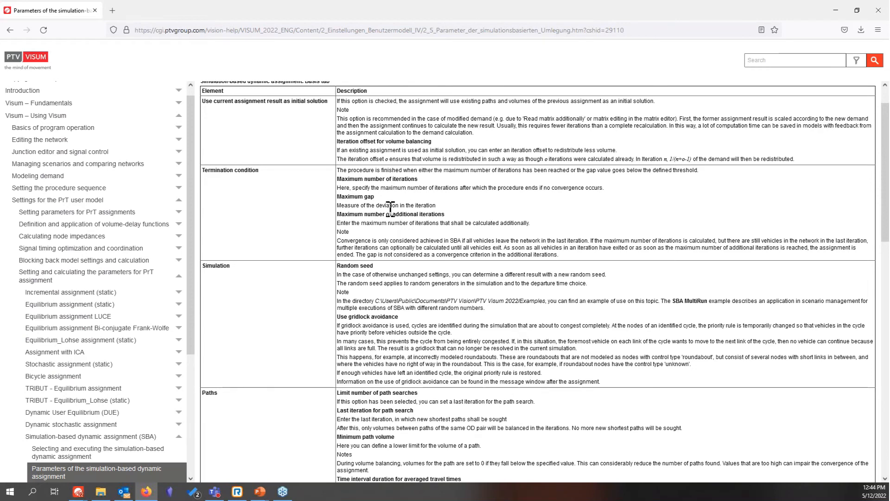
{"action": "key", "text": "alt+Tab"}
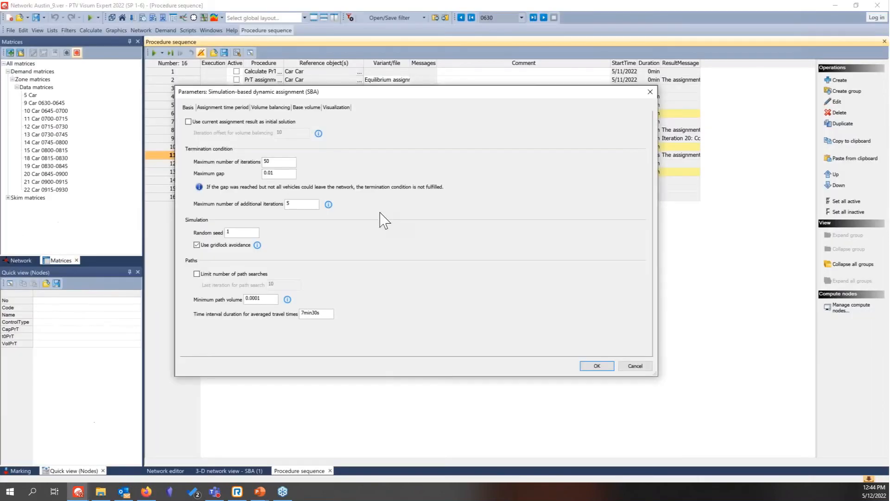
{"action": "left_click", "coordinate": [329, 204]}
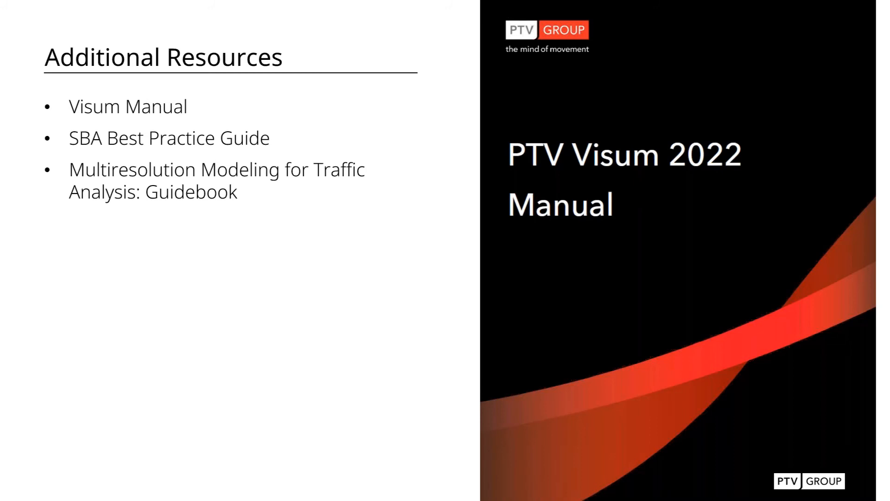
{"action": "left_click", "coordinate": [381, 325]}
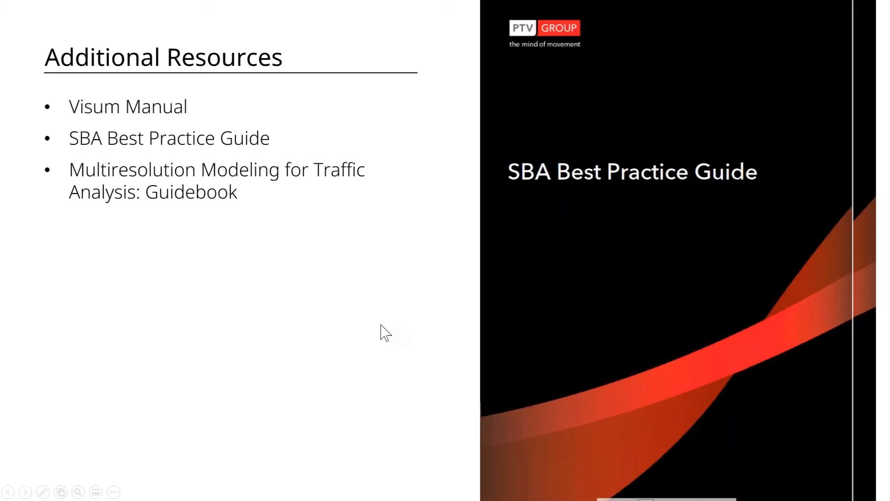
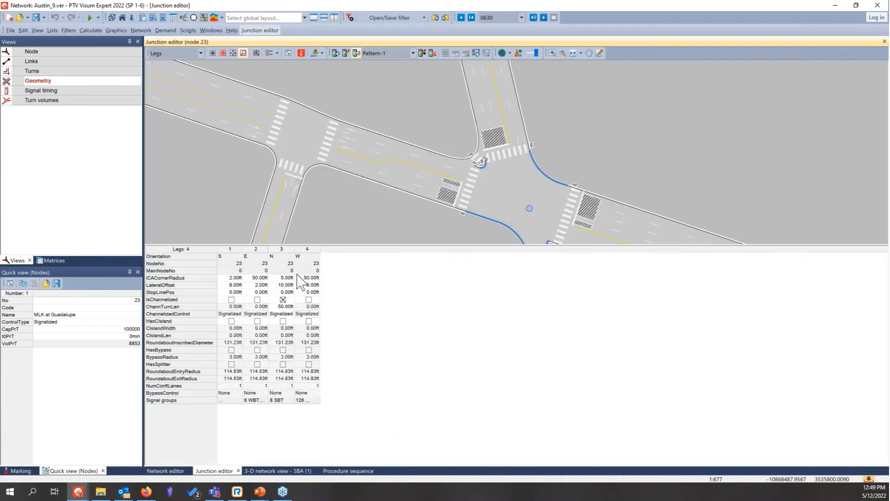
Step: Switch the junction editor table for node 23 to lane turns and add the turn attribute Vistro Base Volume Input to it
{"action": "mouse_move", "coordinate": [375, 338]}
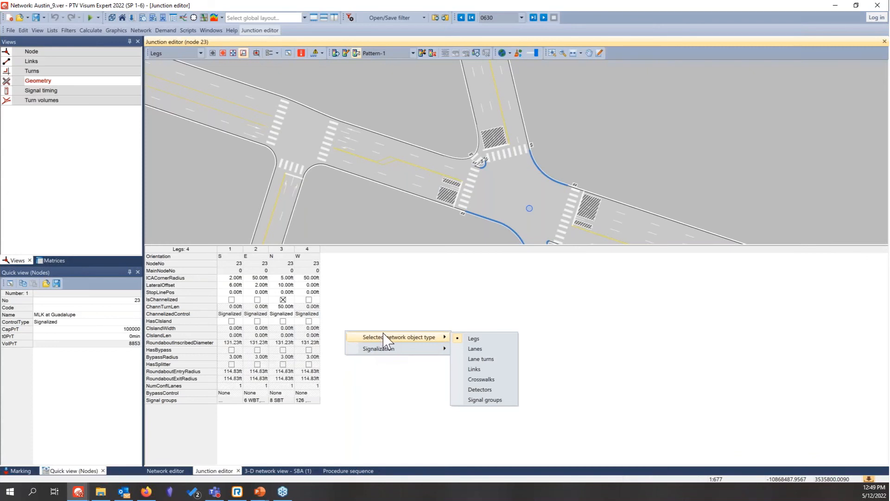
{"action": "left_click", "coordinate": [473, 364]}
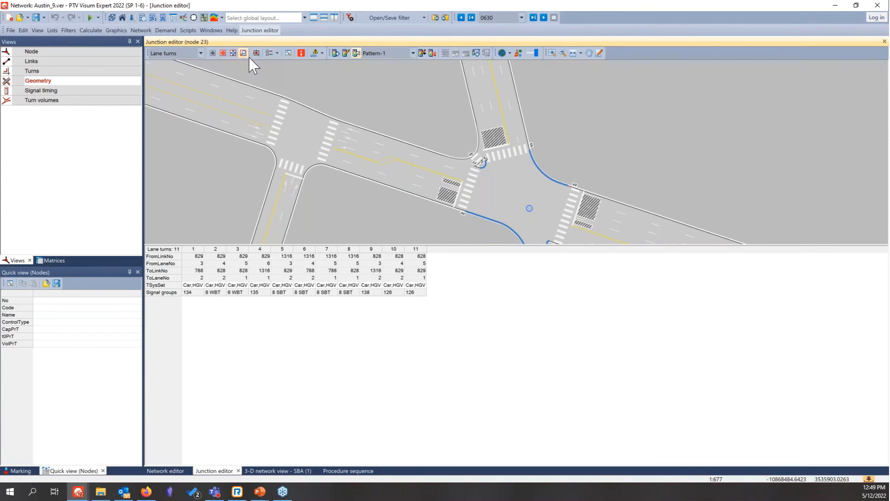
{"action": "left_click", "coordinate": [287, 53]}
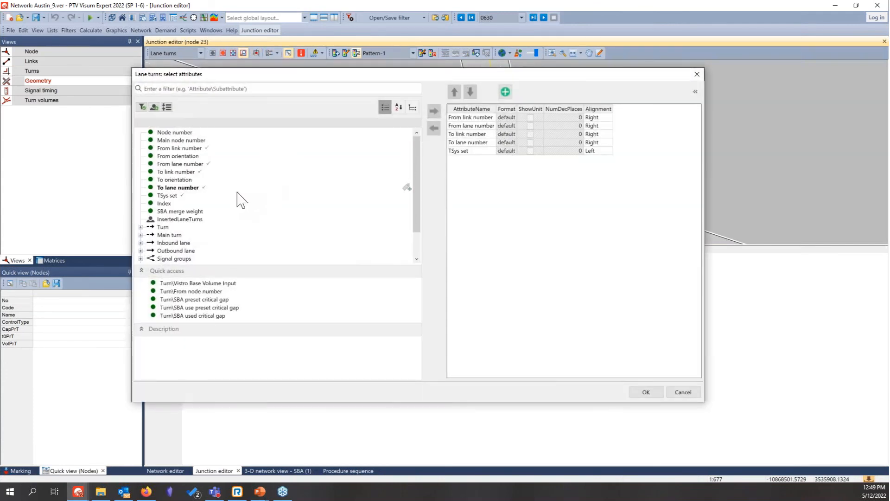
{"action": "left_click", "coordinate": [141, 227]}
{"action": "scroll", "coordinate": [183, 192], "scroll_direction": "down", "scroll_amount": 15}
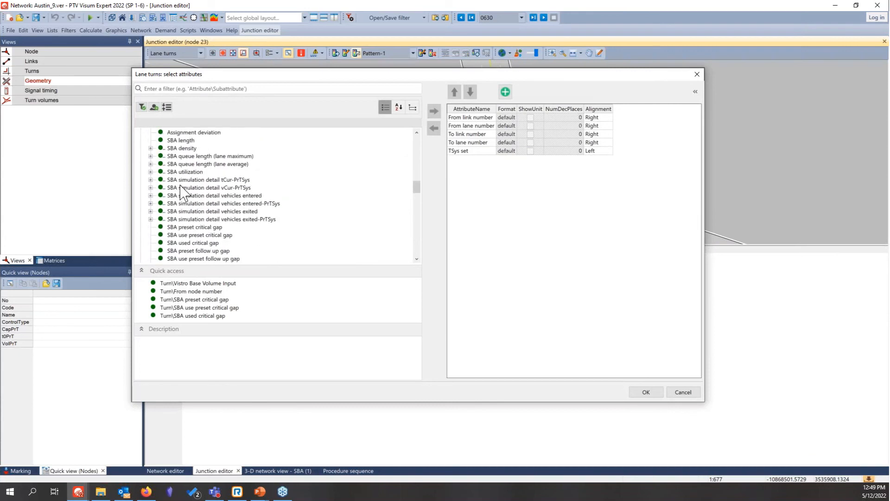
{"action": "scroll", "coordinate": [182, 194], "scroll_direction": "down", "scroll_amount": 15}
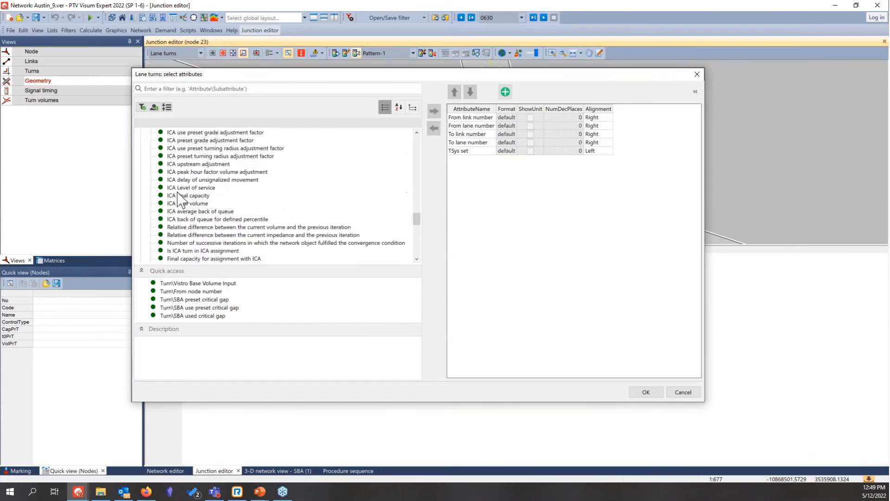
{"action": "scroll", "coordinate": [180, 195], "scroll_direction": "up", "scroll_amount": 2}
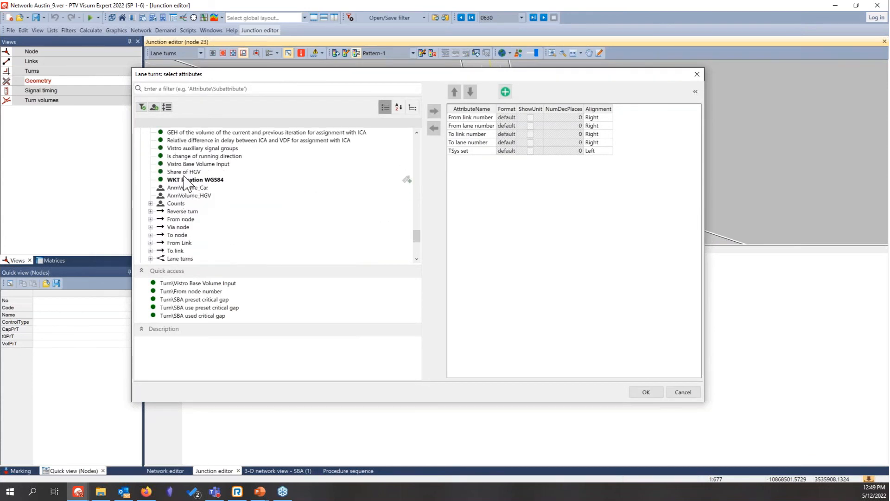
{"action": "left_click", "coordinate": [188, 164]}
{"action": "left_click", "coordinate": [440, 111]}
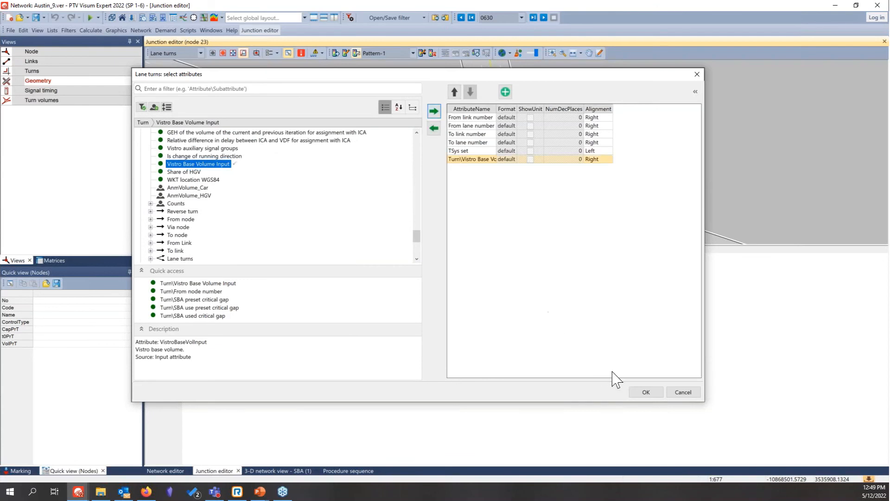
{"action": "left_click", "coordinate": [645, 393]}
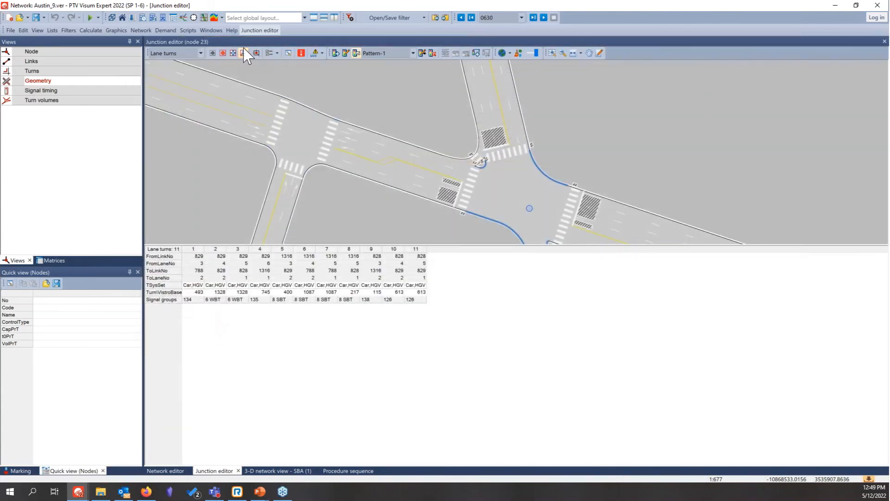
Step: Review the lane turn attribute selection, then check the Vistro base volumes of the four lane turns coming from link 829
{"action": "left_click", "coordinate": [289, 54]}
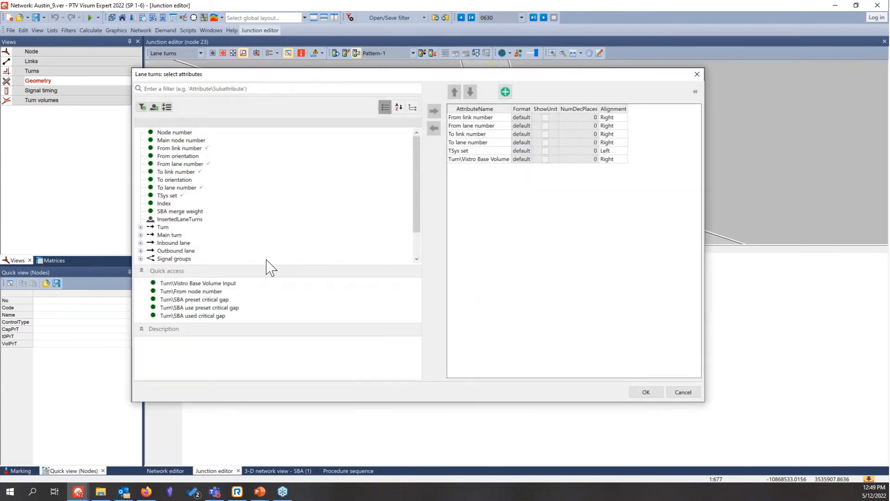
{"action": "left_click_drag", "start_coordinate": [331, 79], "coordinate": [338, 90]}
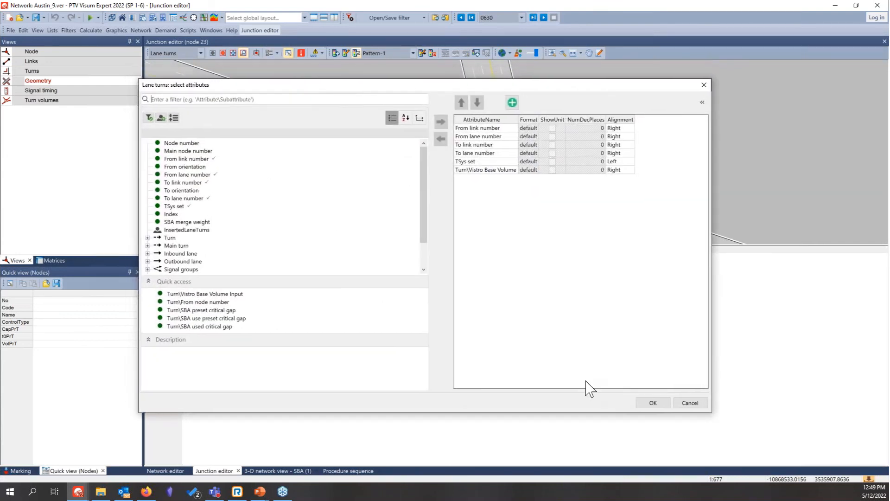
{"action": "left_click", "coordinate": [652, 403]}
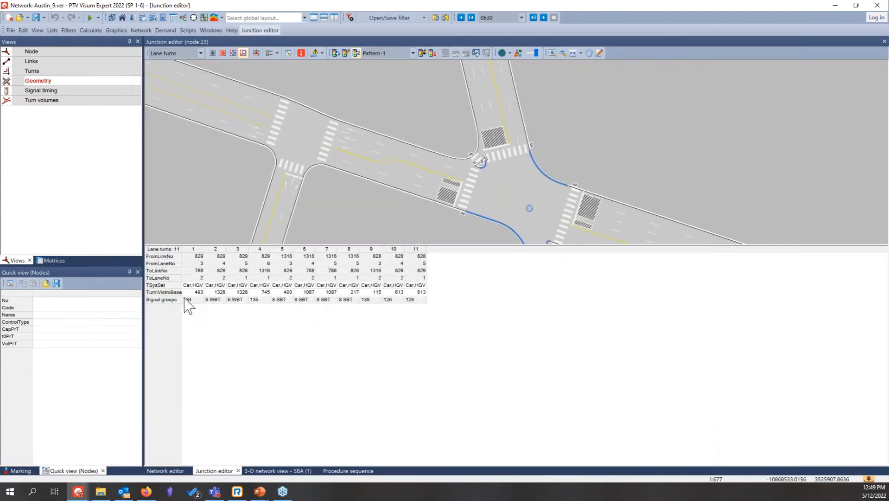
{"action": "left_click", "coordinate": [201, 292]}
{"action": "left_click", "coordinate": [222, 292]}
{"action": "left_click", "coordinate": [244, 292]}
{"action": "left_click", "coordinate": [258, 293]}
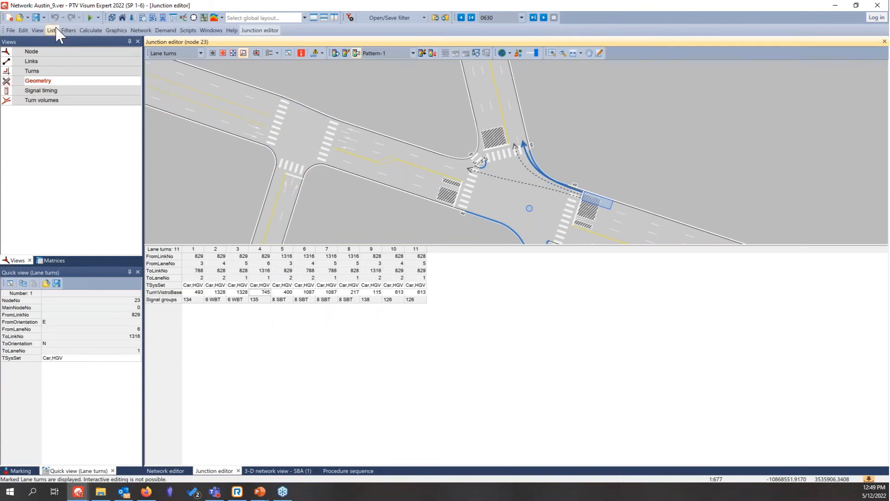
Step: Open the list of user-defined attributes and inspect the definition of the turns attribute COUNTS, including its subattribute type
{"action": "left_click", "coordinate": [140, 30]}
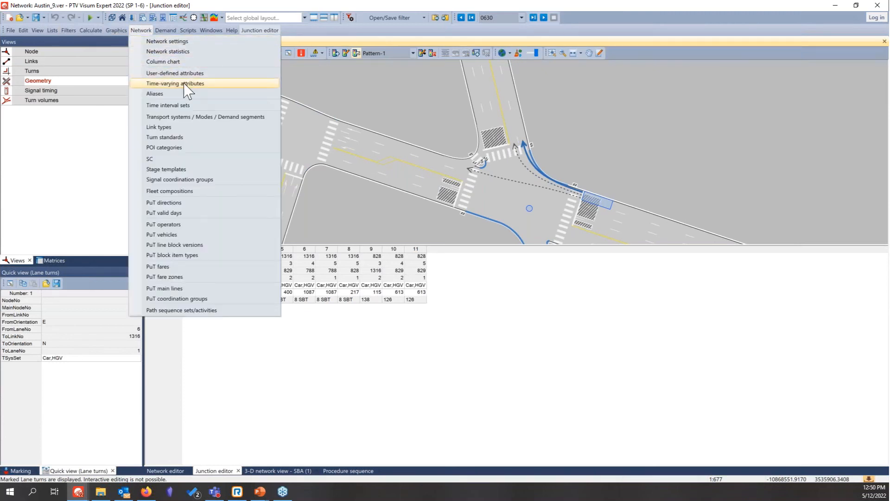
{"action": "left_click", "coordinate": [222, 73]}
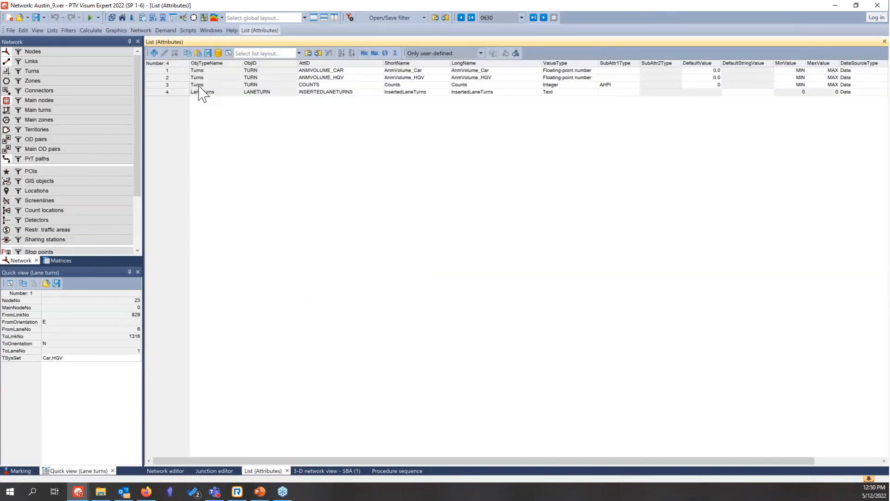
{"action": "left_click", "coordinate": [168, 84]}
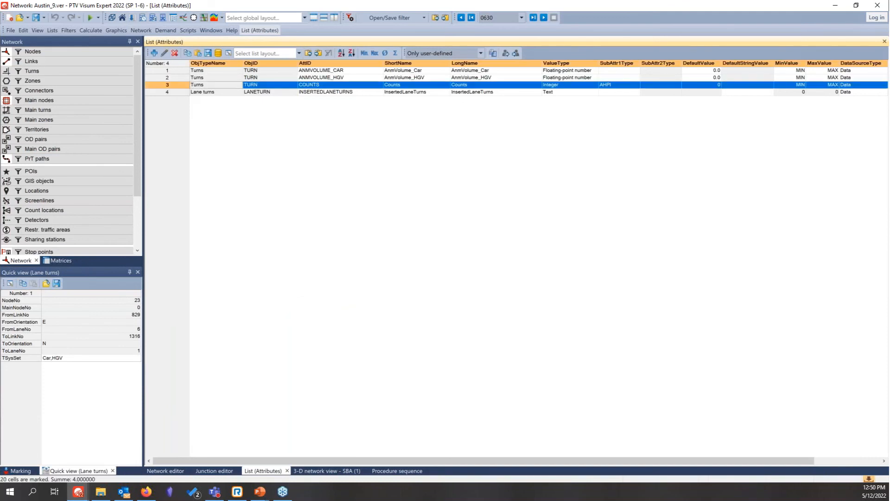
{"action": "left_click", "coordinate": [165, 54]}
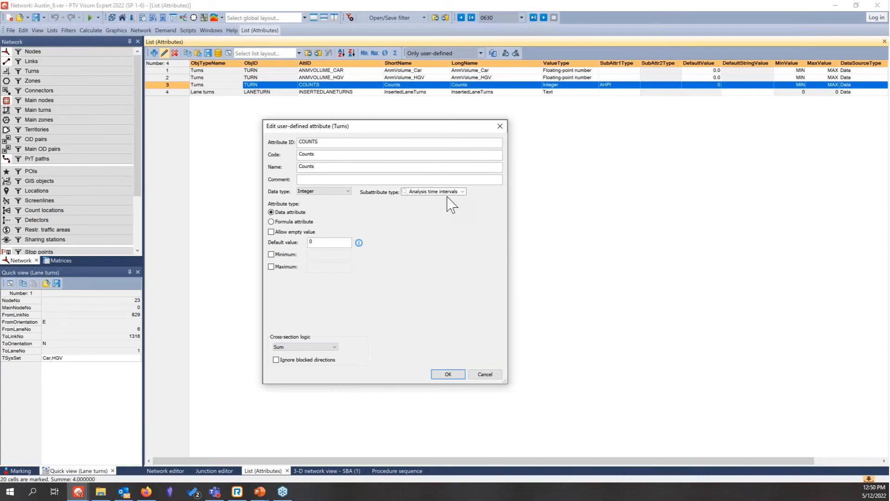
{"action": "left_click", "coordinate": [457, 376]}
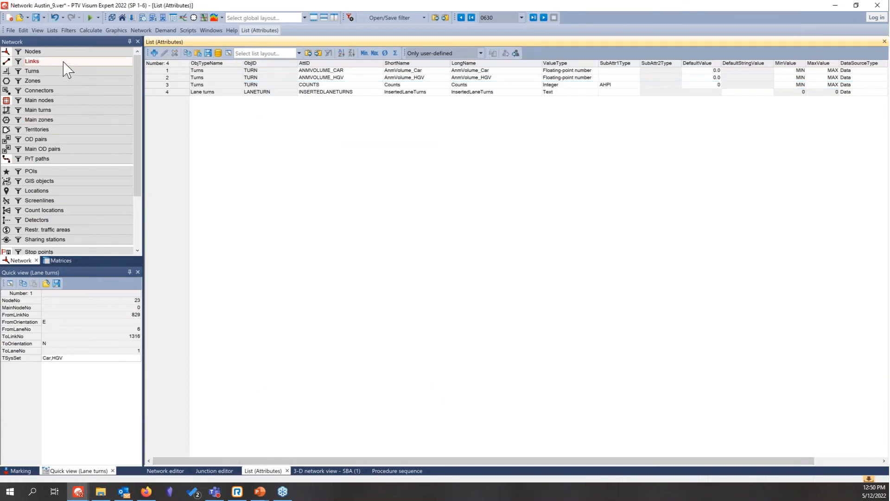
Step: Open the turns list and remove the volume, AnmVolume_Car and AnmVolume_HGV columns so the Counts columns follow t0 PrT
{"action": "right_click", "coordinate": [42, 72]}
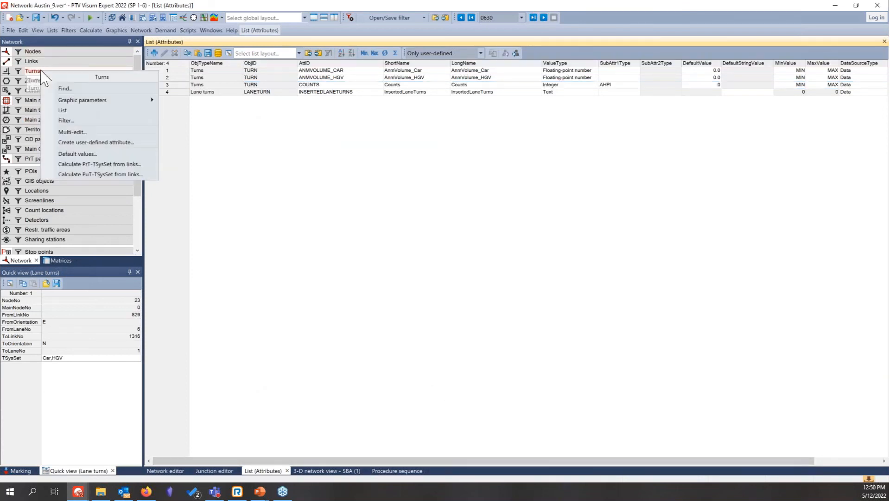
{"action": "left_click", "coordinate": [97, 110]}
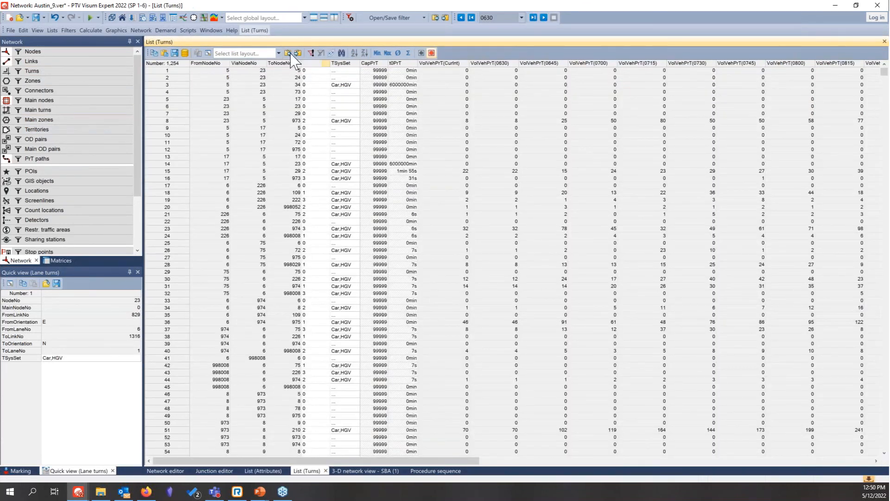
{"action": "left_click", "coordinate": [208, 53]}
{"action": "left_click", "coordinate": [483, 187]}
{"action": "scroll", "coordinate": [489, 279], "scroll_direction": "down", "scroll_amount": 10}
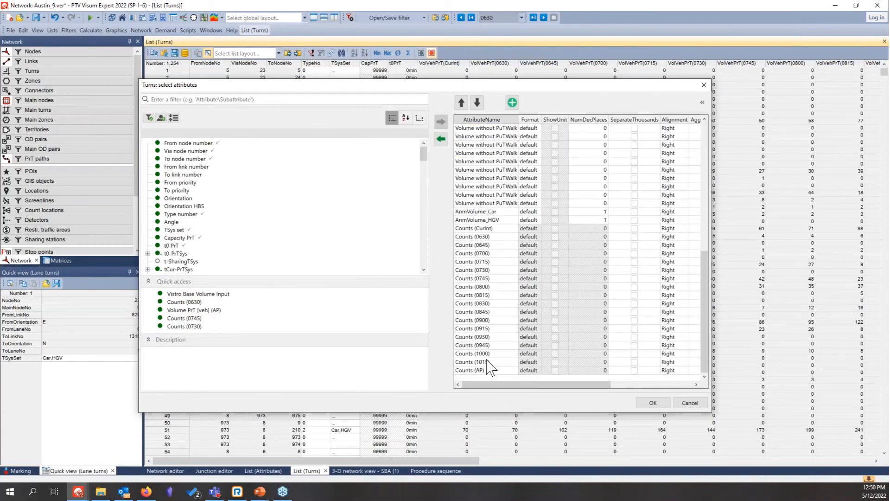
{"action": "left_click", "coordinate": [487, 270], "text": "shift"}
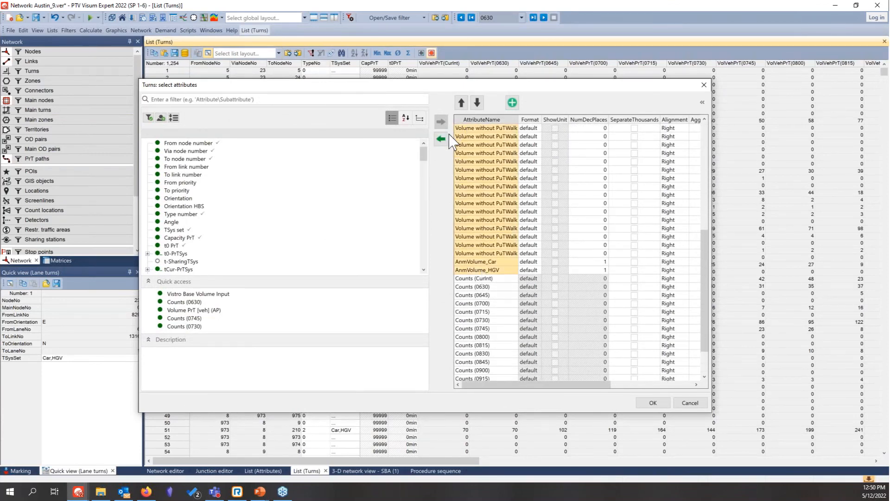
{"action": "left_click", "coordinate": [442, 139]}
{"action": "left_click", "coordinate": [653, 403]}
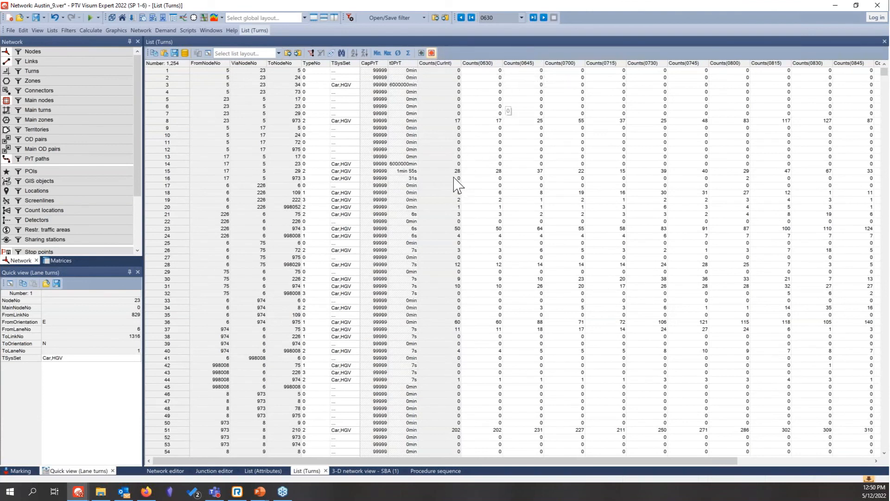
Step: Return to the procedure sequence, widen the Procedure column, and review the parameters of the assignment analysis in the SBA group
{"action": "left_click", "coordinate": [423, 472]}
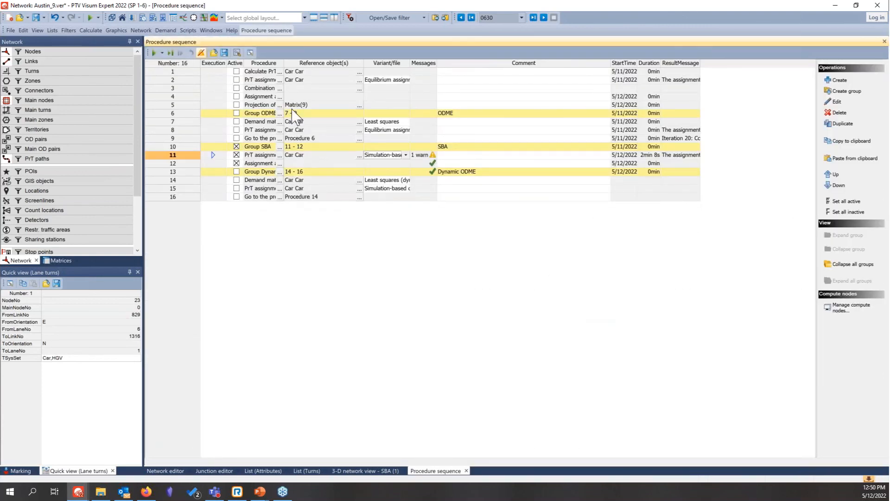
{"action": "left_click", "coordinate": [284, 63]}
{"action": "double_click", "coordinate": [283, 59]}
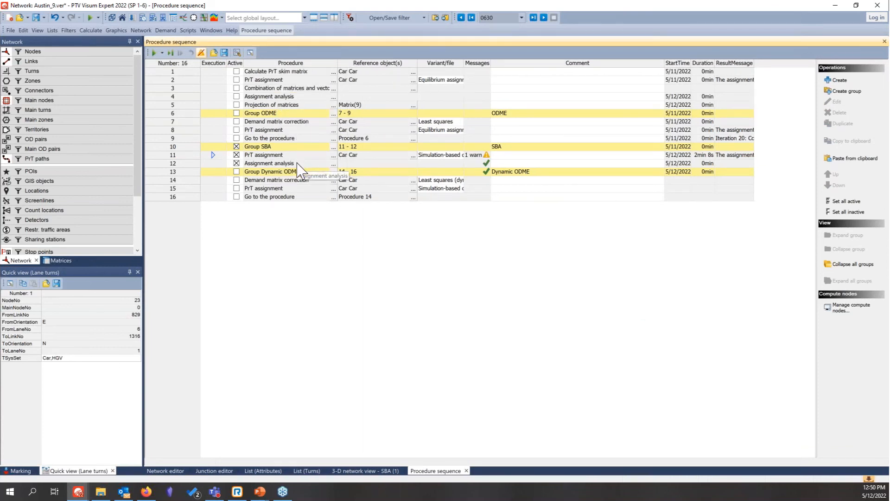
{"action": "double_click", "coordinate": [363, 163]}
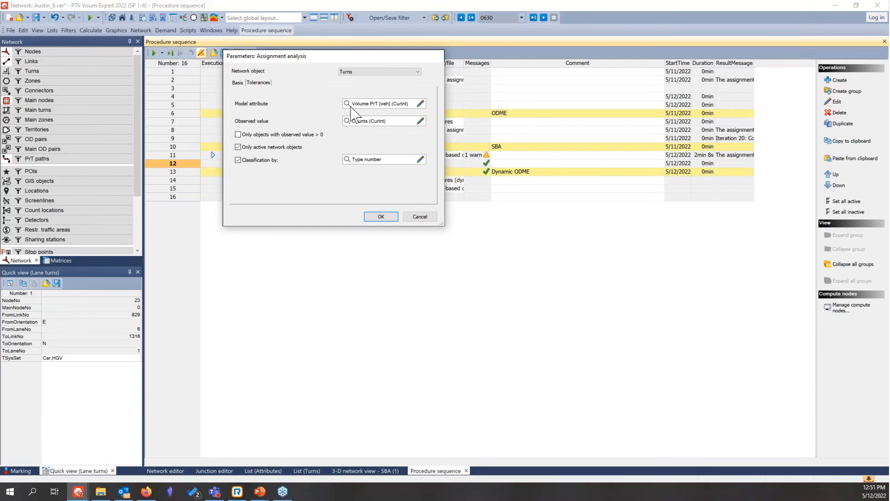
{"action": "left_click", "coordinate": [382, 217]}
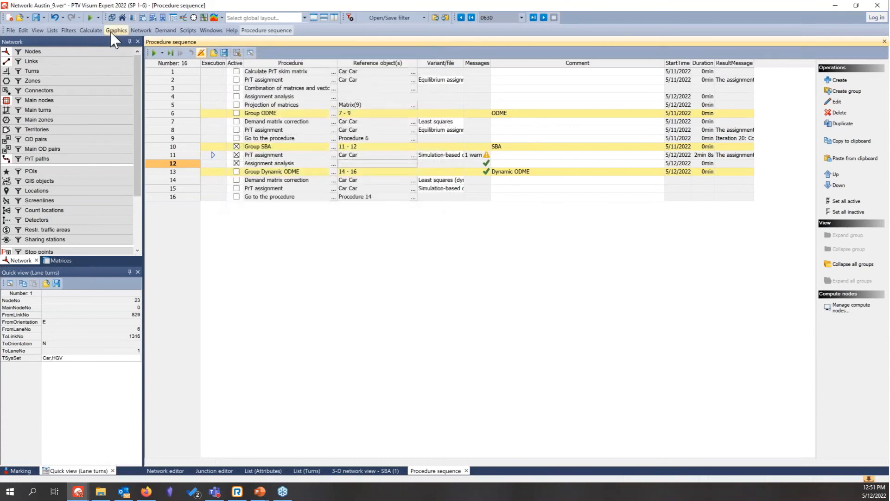
Step: Try to display the assignment analysis chart, then close the chart window
{"action": "left_click", "coordinate": [91, 31]}
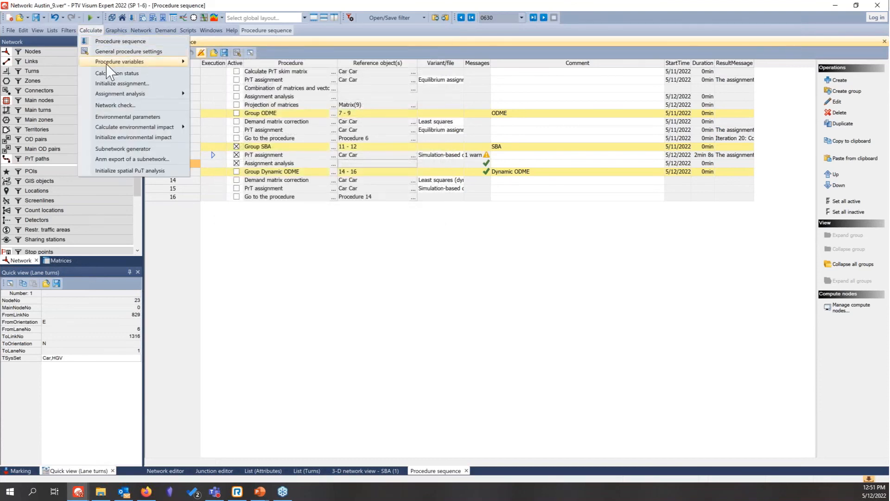
{"action": "mouse_move", "coordinate": [119, 95]}
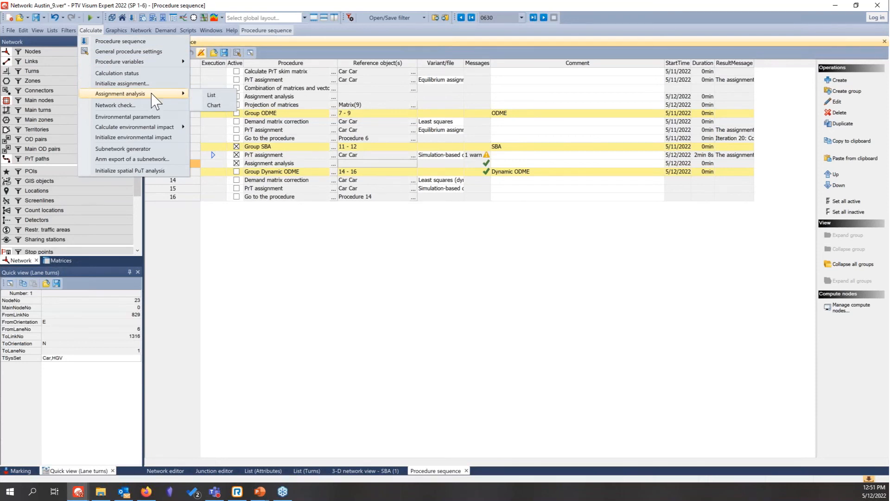
{"action": "left_click", "coordinate": [215, 104]}
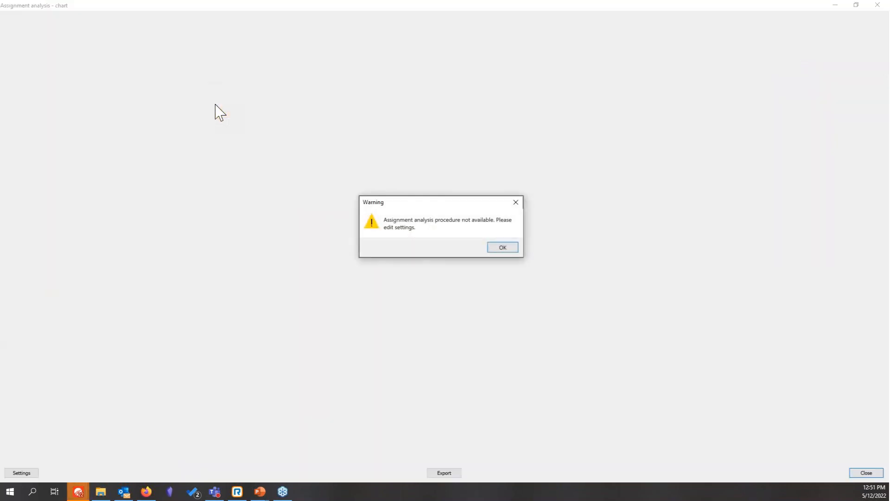
{"action": "left_click", "coordinate": [505, 250]}
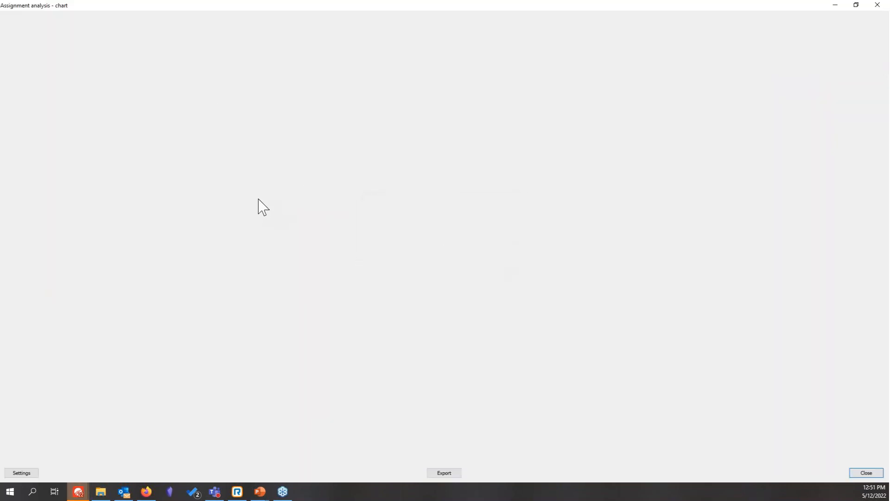
{"action": "left_click", "coordinate": [879, 6]}
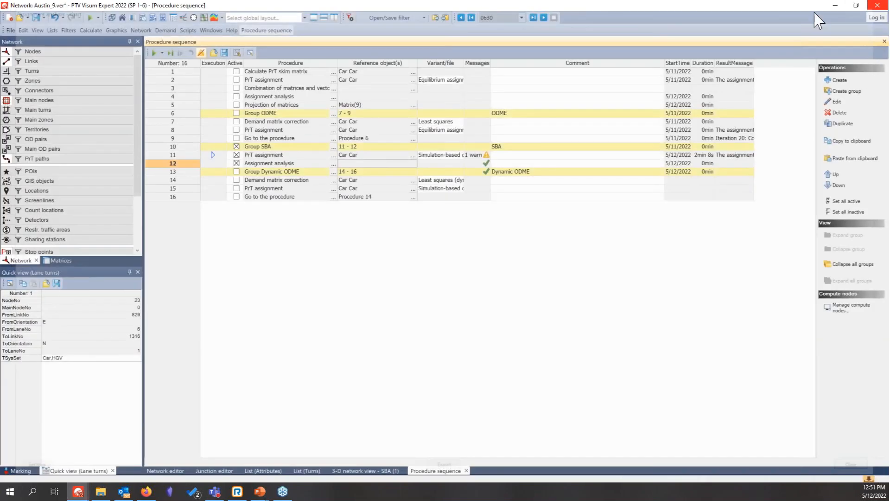
Step: Recheck the model attribute and observed value compared for turns in the SBA group's assignment analysis
{"action": "double_click", "coordinate": [392, 165]}
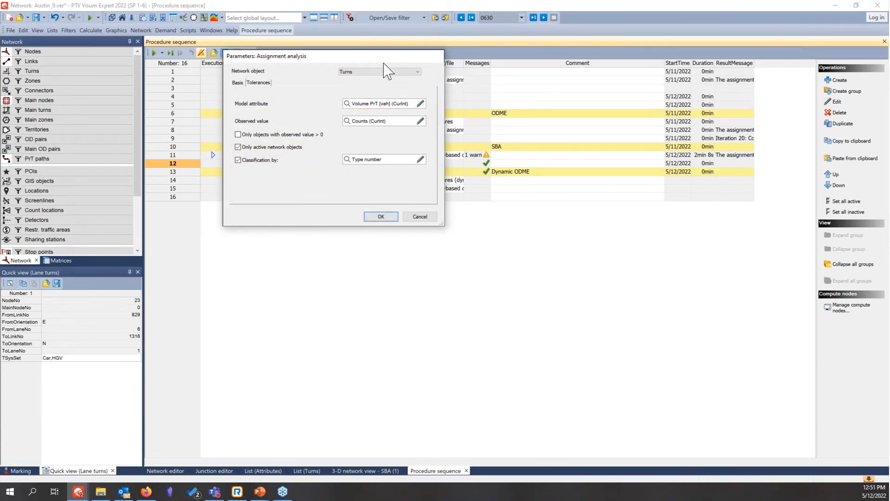
{"action": "left_click_drag", "start_coordinate": [385, 60], "coordinate": [355, 158]}
{"action": "left_click", "coordinate": [352, 312]}
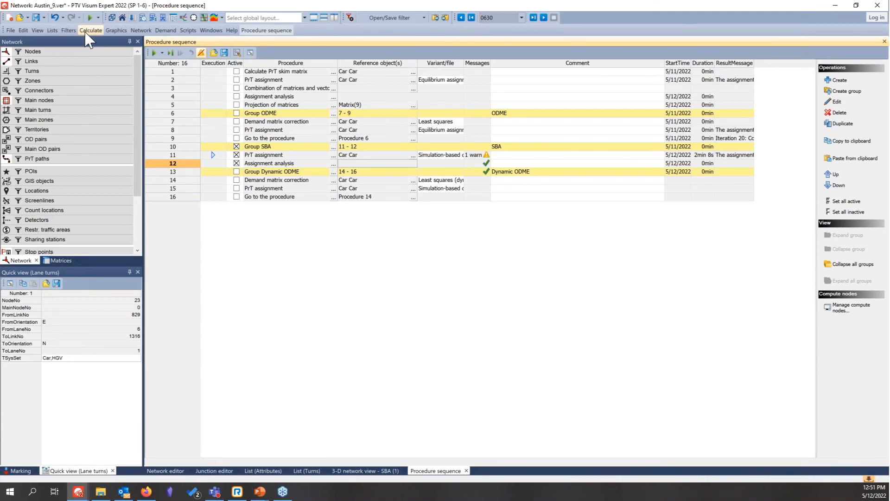
Step: Open the statistics list with the simulation-based dynamic assignment (SBA) quality data and examine its iterations
{"action": "left_click", "coordinate": [58, 33]}
{"action": "mouse_move", "coordinate": [93, 124]}
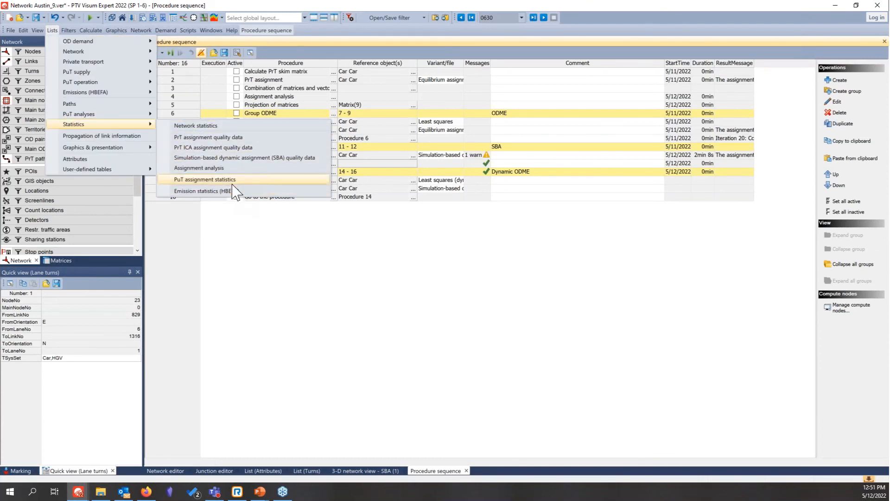
{"action": "left_click", "coordinate": [238, 159]}
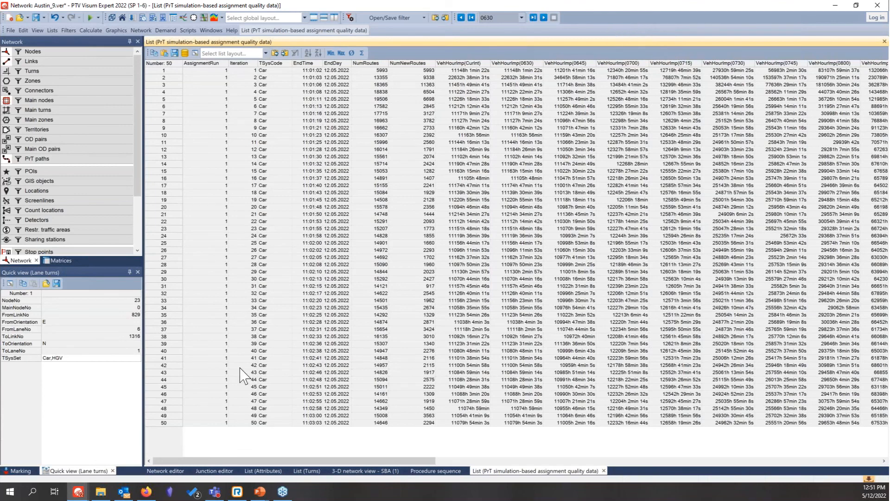
Step: Return to the procedure sequence and switch to the presentation's Questions slide
{"action": "left_click", "coordinate": [422, 470]}
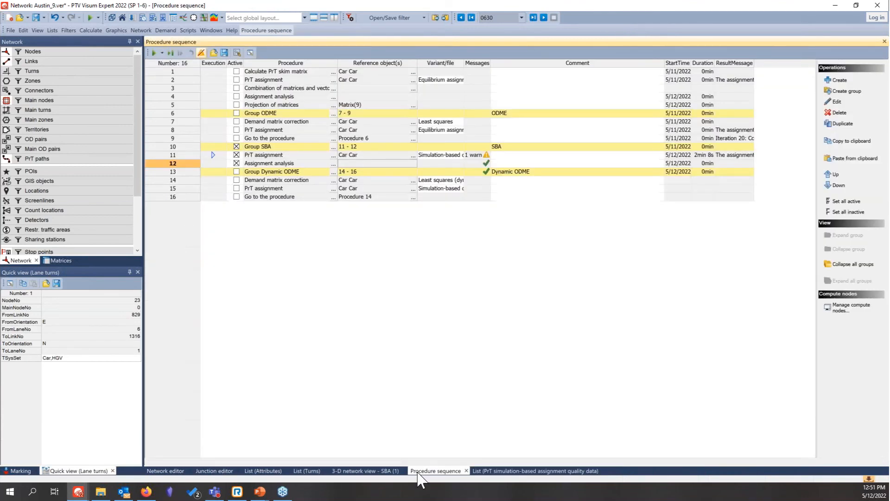
{"action": "left_click", "coordinate": [833, 5]}
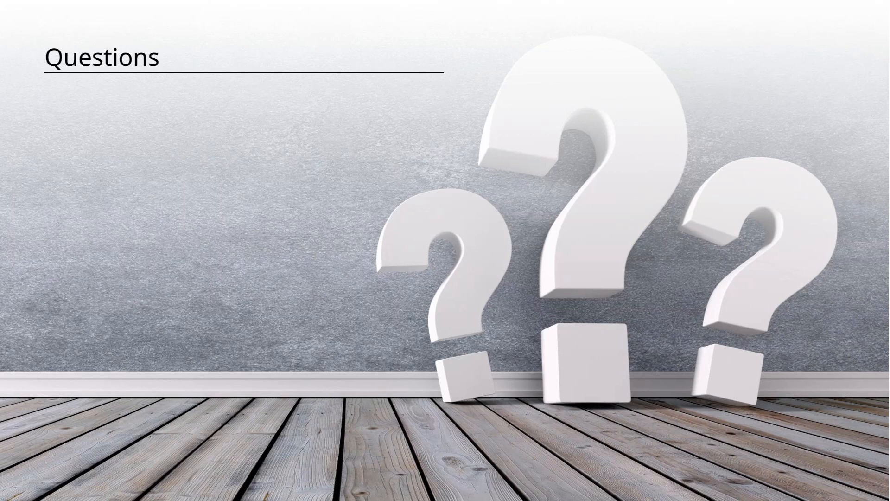
Step: Switch back to Visum to view the lane turns of node 23 in the junction editor, and return to the Questions slide
{"action": "key", "text": "alt+Tab"}
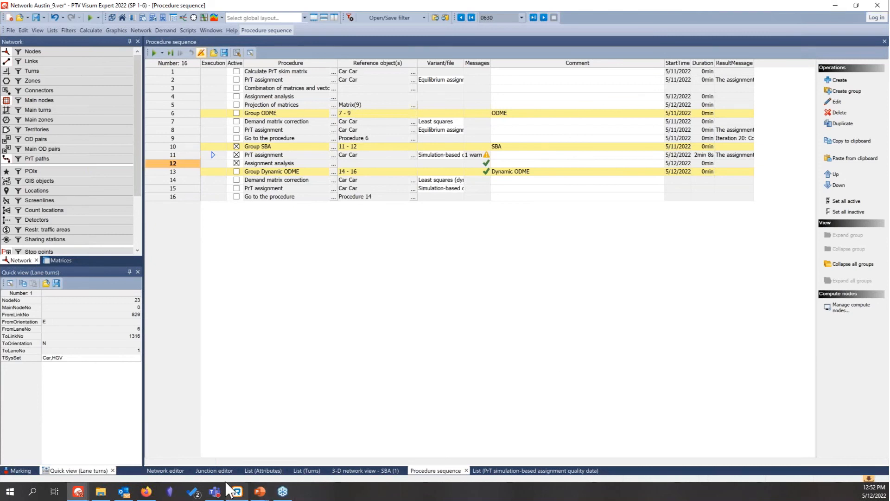
{"action": "left_click", "coordinate": [215, 471]}
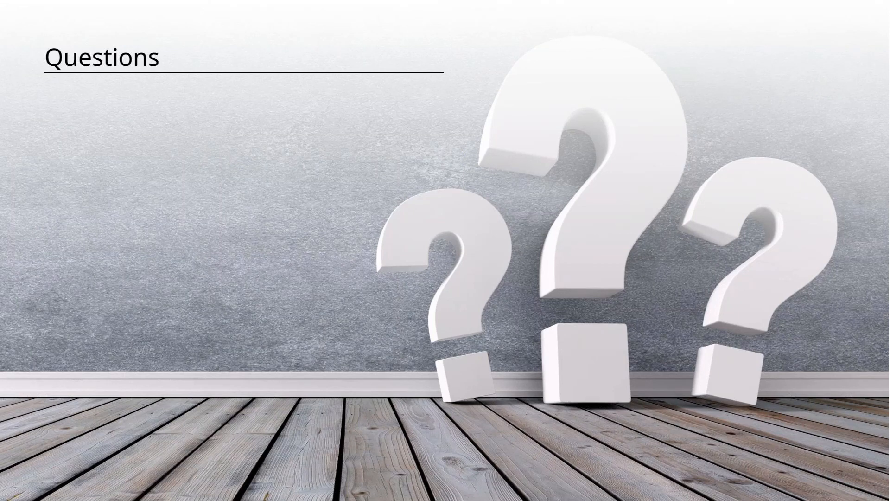
{"action": "key", "text": "alt+Tab"}
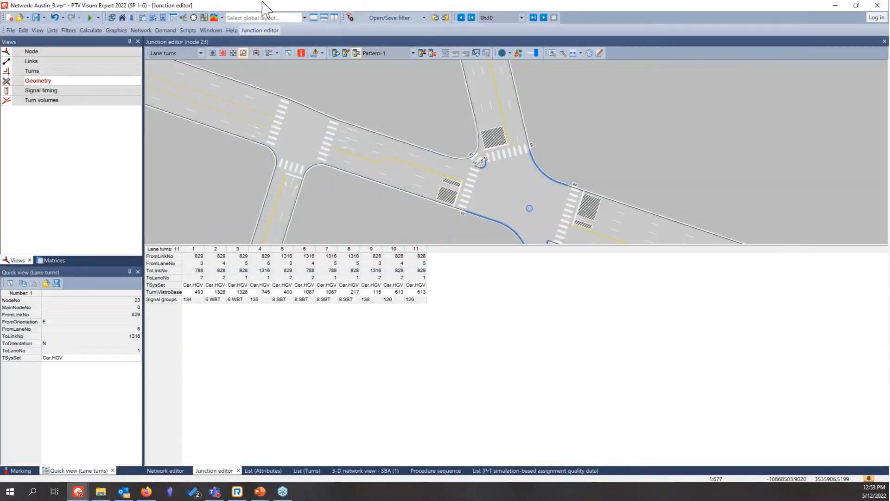
{"action": "left_click", "coordinate": [93, 18]}
{"action": "key", "text": "alt+Tab"}
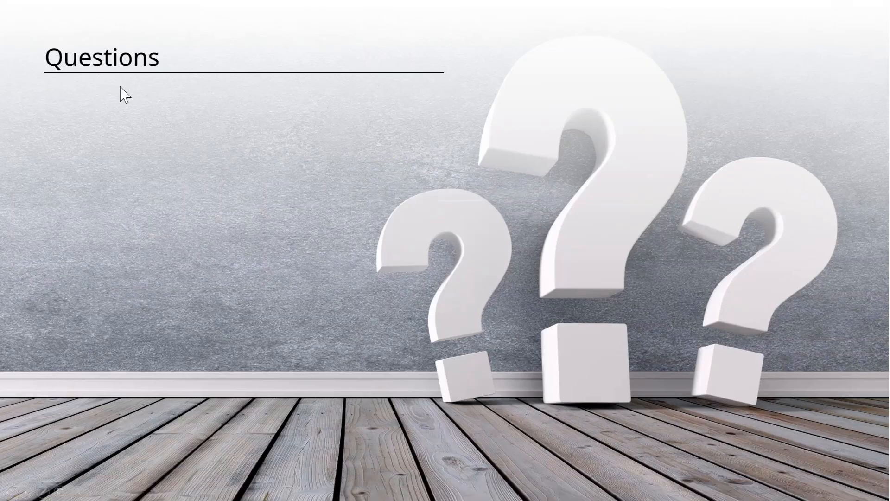